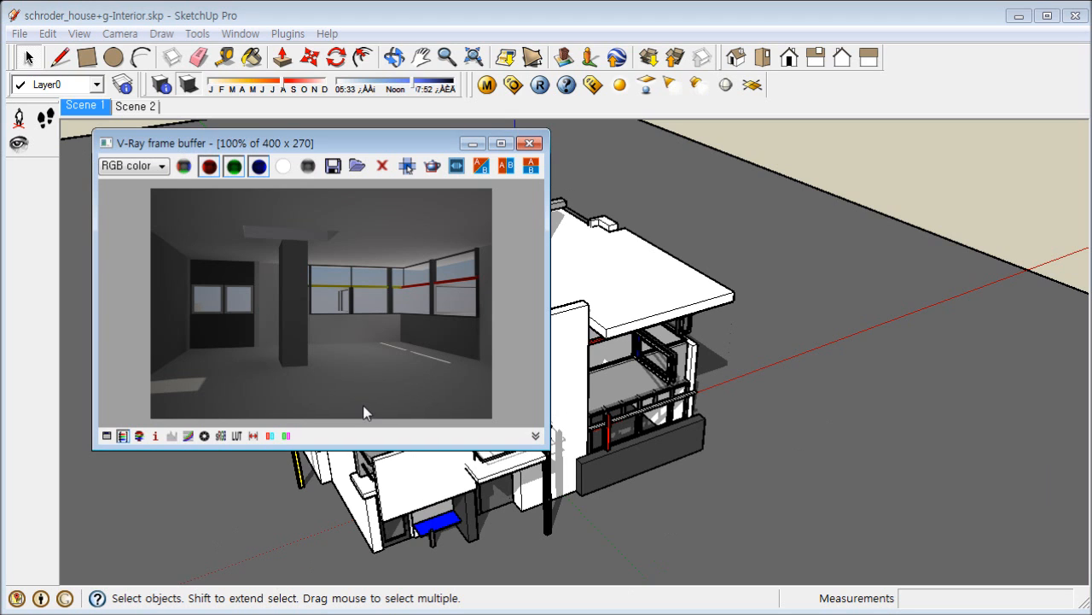
Step: Switch to the Scene 1 interior view and arrange the render window to compare the existing render with the model
left_click_drag(414, 147, 729, 178)
left_click_drag(626, 183, 777, 149)
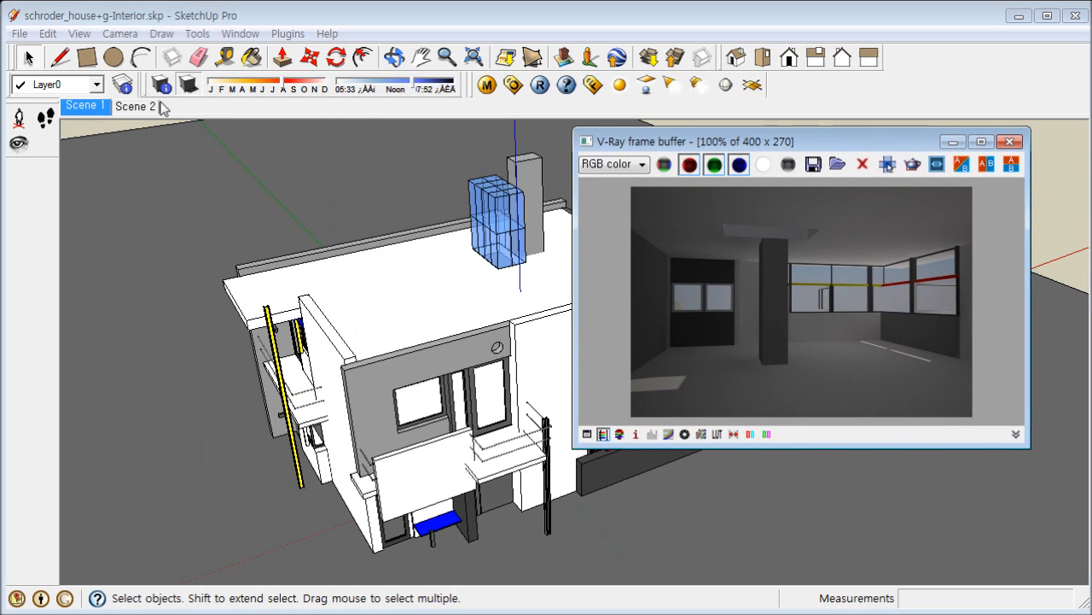
left_click(103, 110)
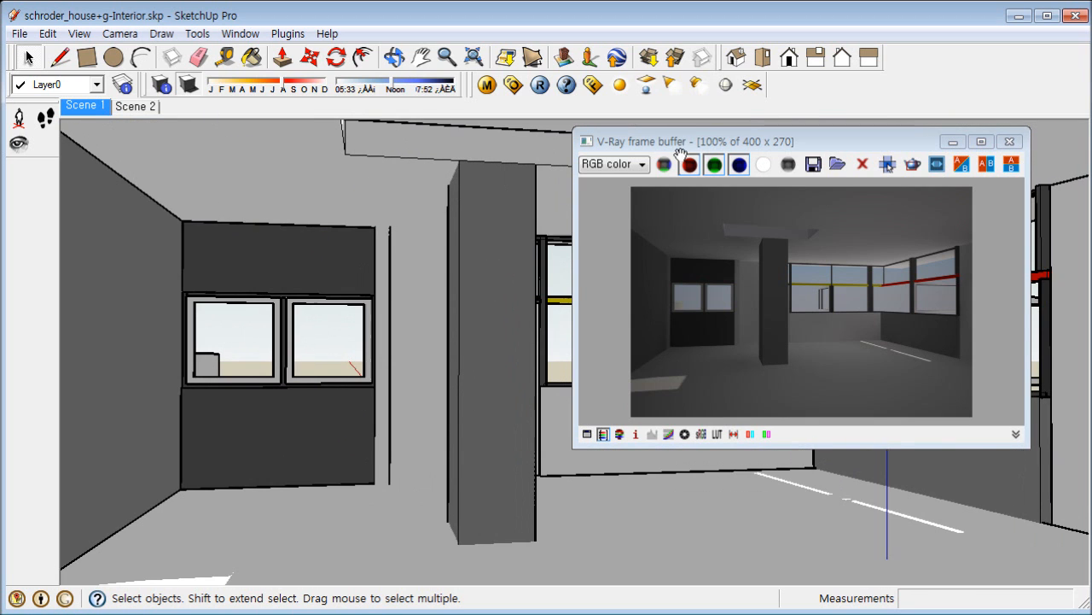
left_click_drag(705, 143, 176, 143)
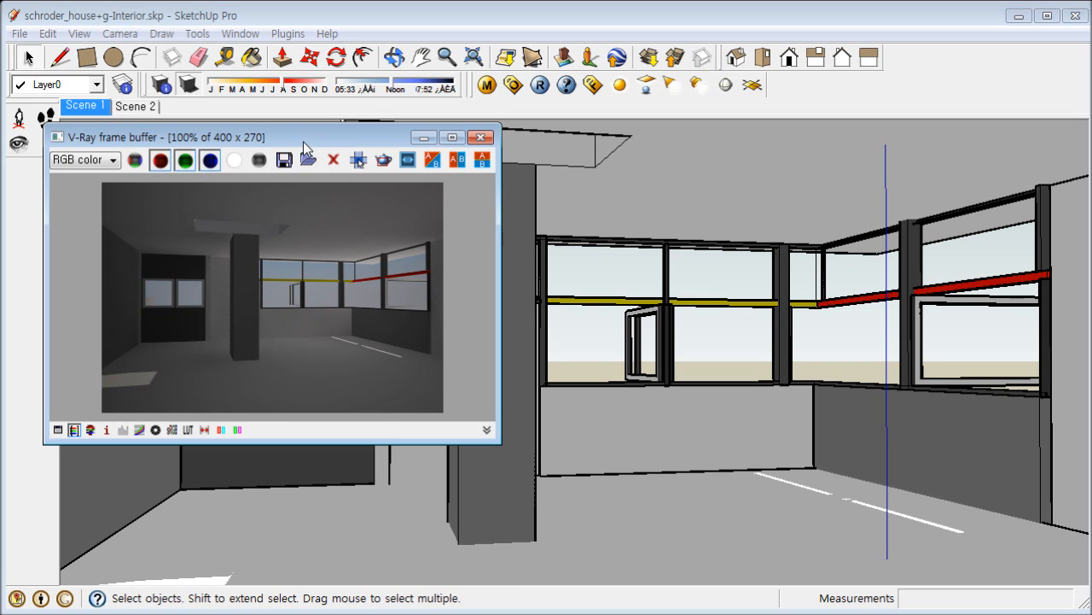
left_click_drag(304, 140, 329, 147)
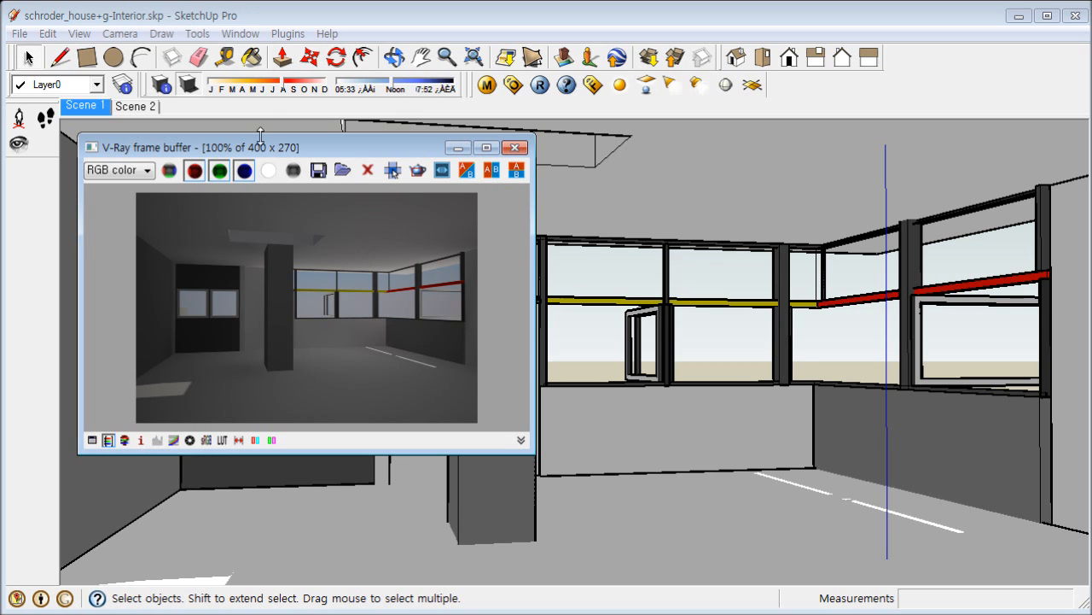
left_click_drag(255, 149, 752, 229)
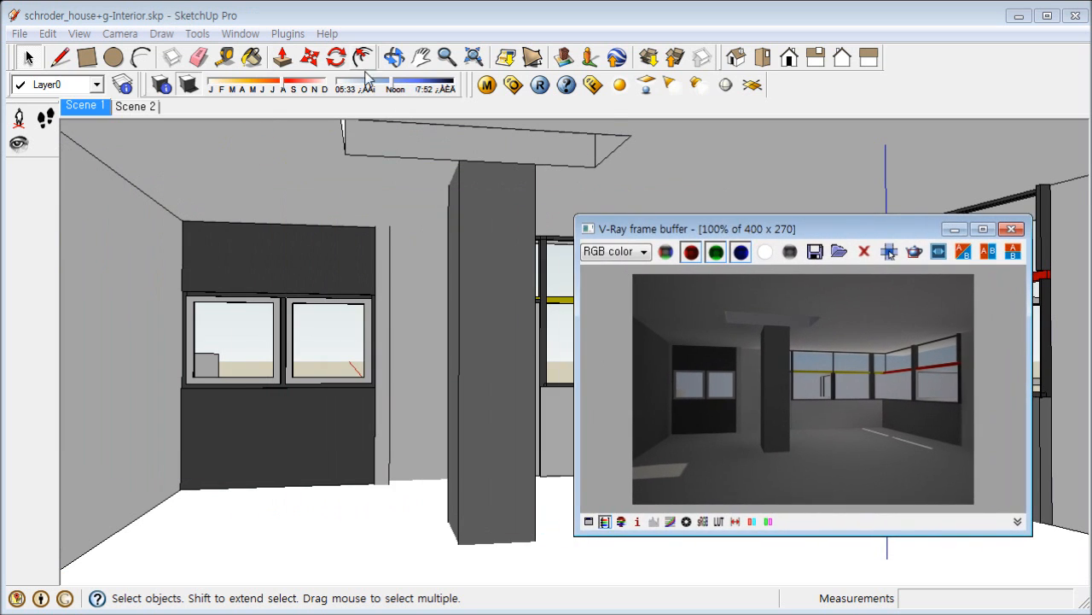
Step: Shift the shadow time of day from around noon to late afternoon, shortly before sunset
left_click_drag(387, 86, 435, 87)
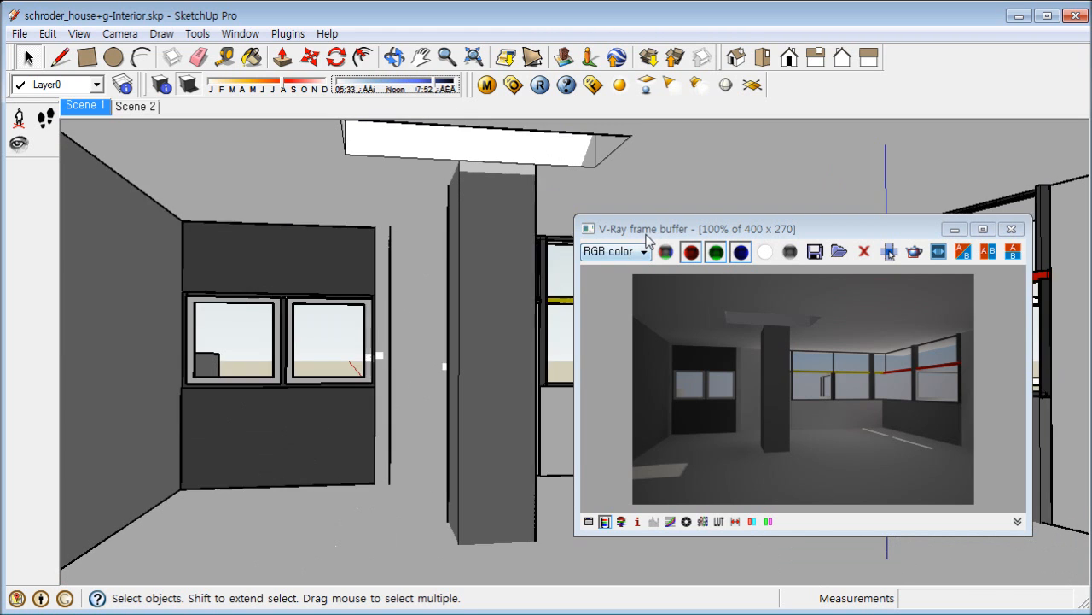
mouse_move(649, 231)
left_mouse_down()
mouse_move(299, 181)
mouse_move(66, 167)
mouse_move(170, 150)
left_mouse_up()
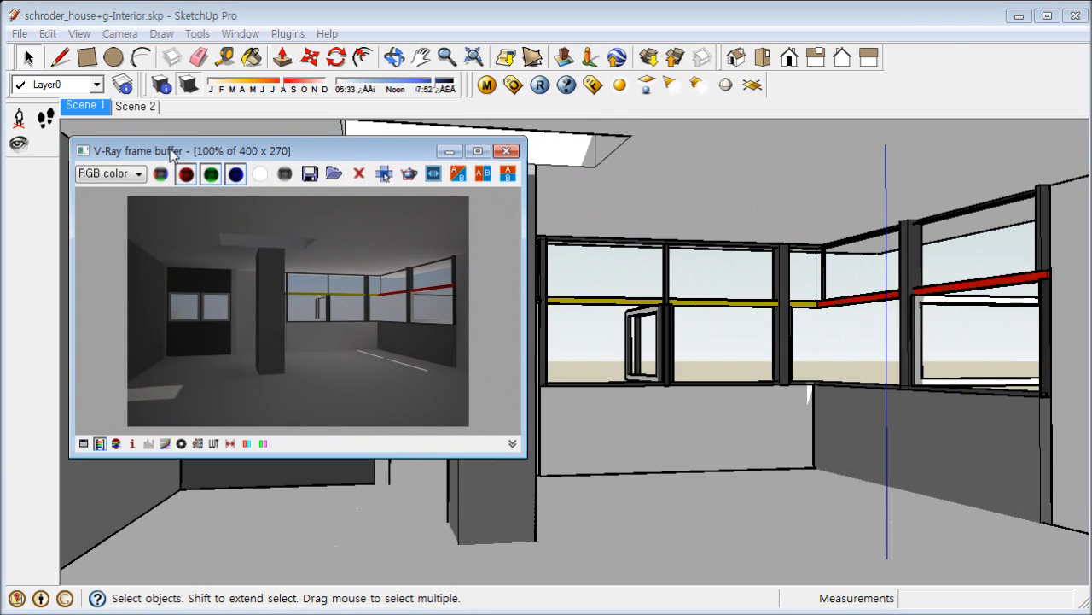
left_click(438, 88)
left_click_drag(434, 82, 437, 83)
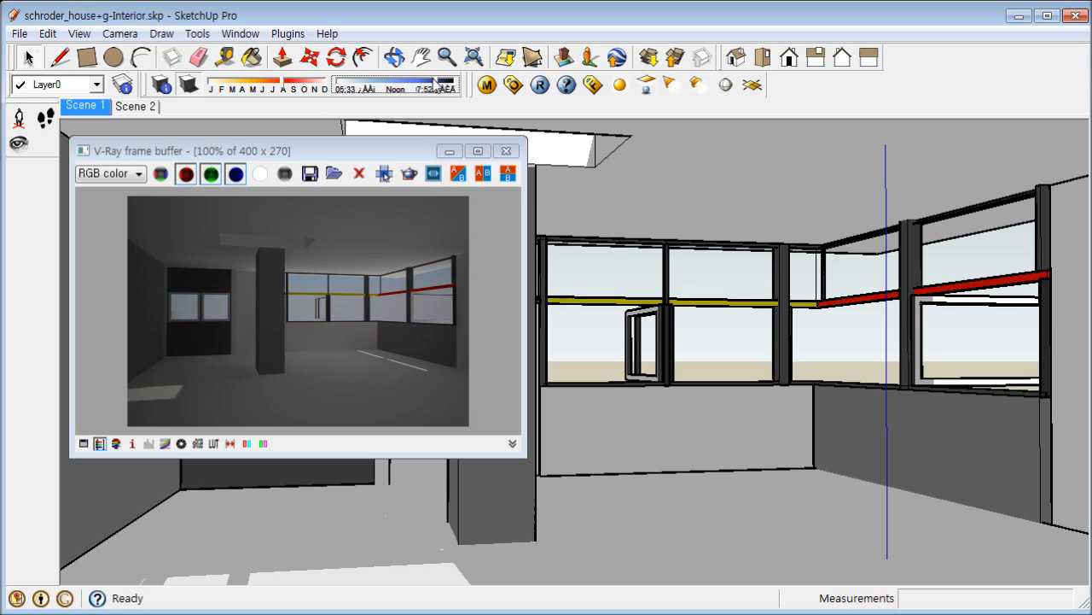
Step: Open the V-Ray render options beside the render window and bring up the Environment settings
left_click_drag(286, 152, 589, 203)
left_click(513, 85)
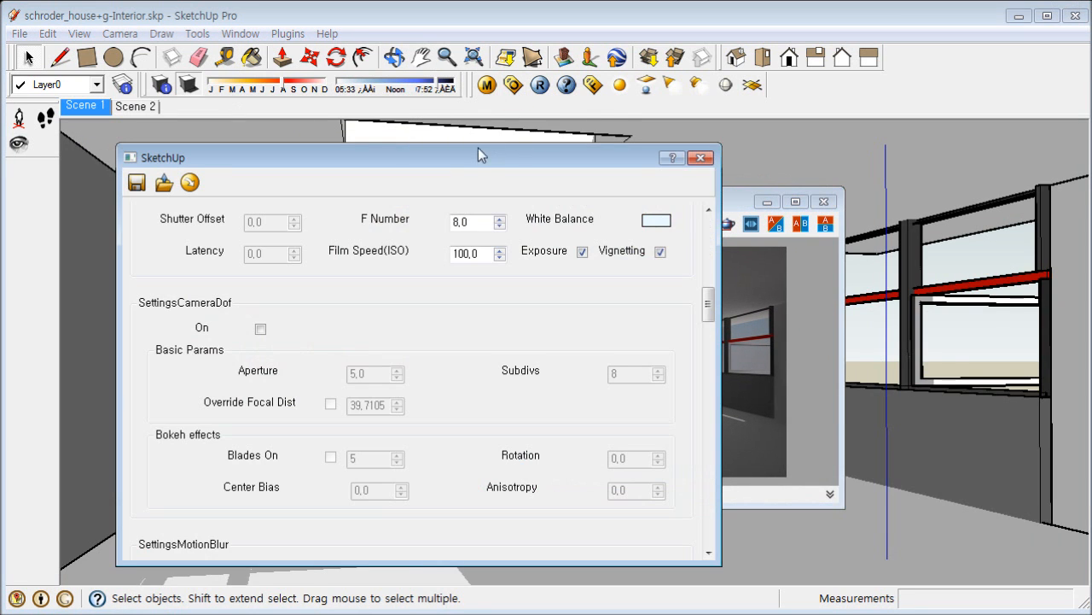
mouse_move(478, 154)
left_mouse_down()
mouse_move(888, 110)
mouse_move(879, 93)
mouse_move(416, 58)
left_mouse_up()
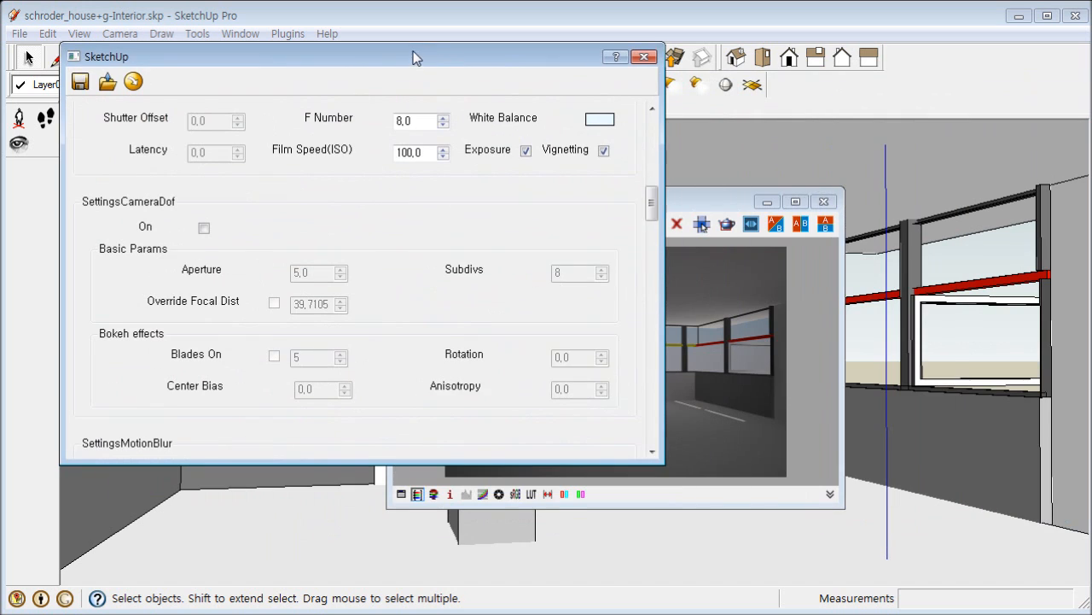
left_click(756, 296)
left_click_drag(678, 203, 841, 127)
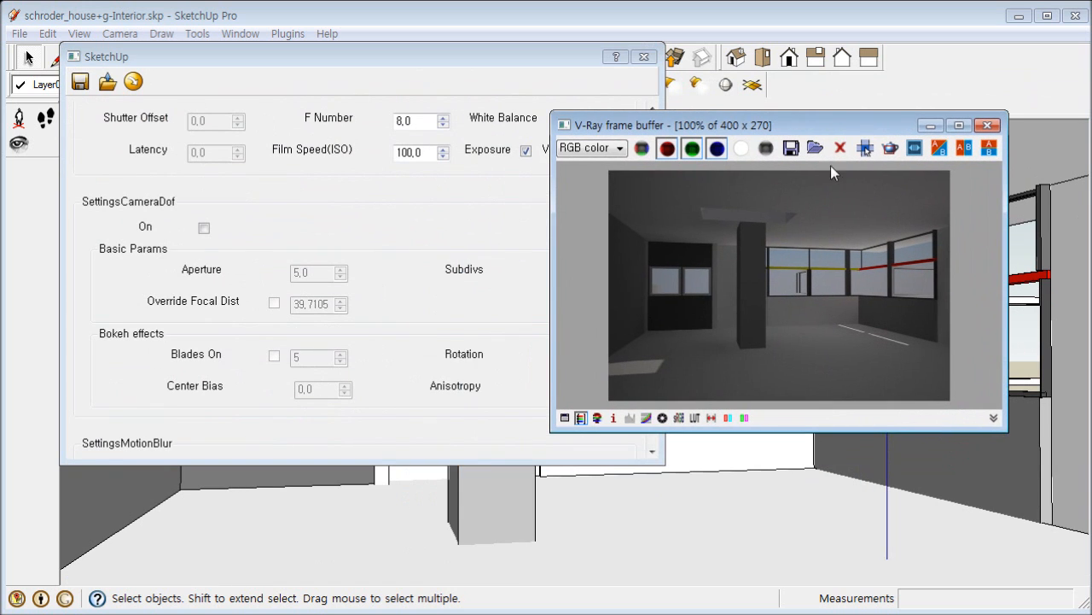
left_click(414, 199)
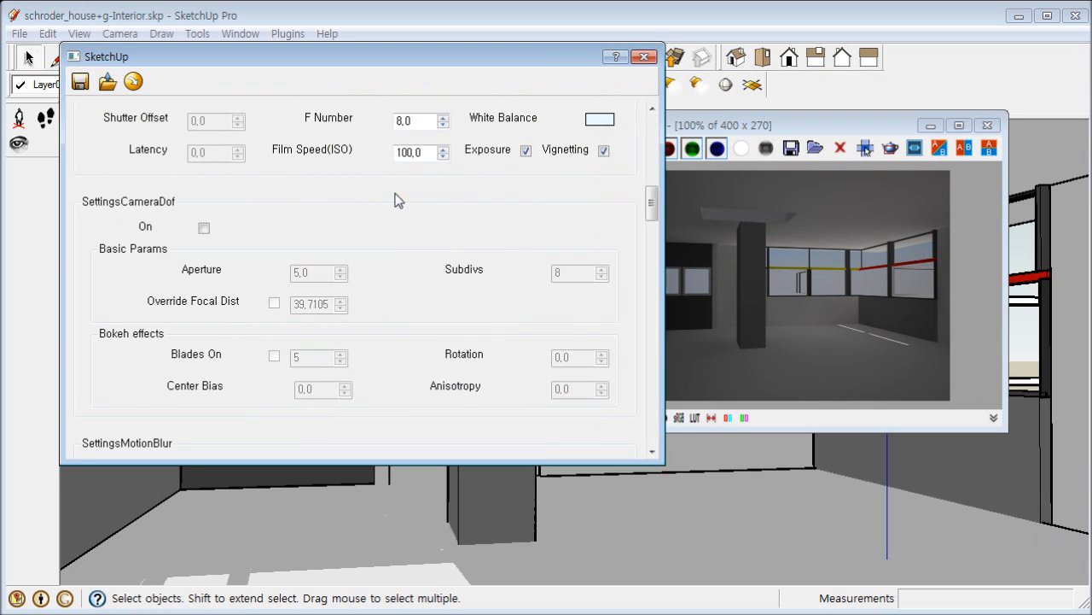
scroll(365, 210, "down", 4)
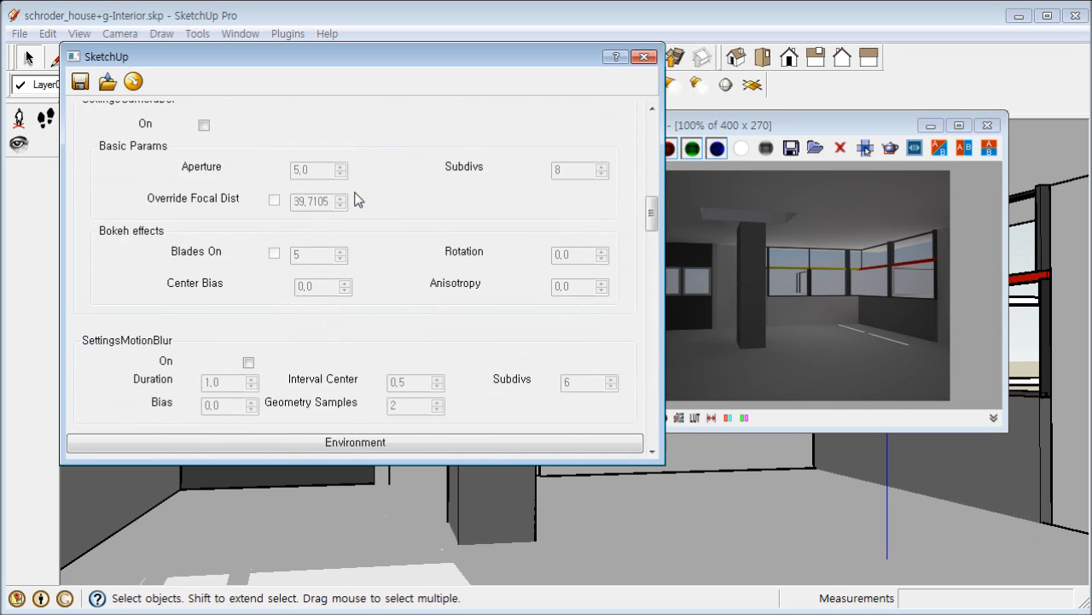
scroll(365, 212, "down", 4)
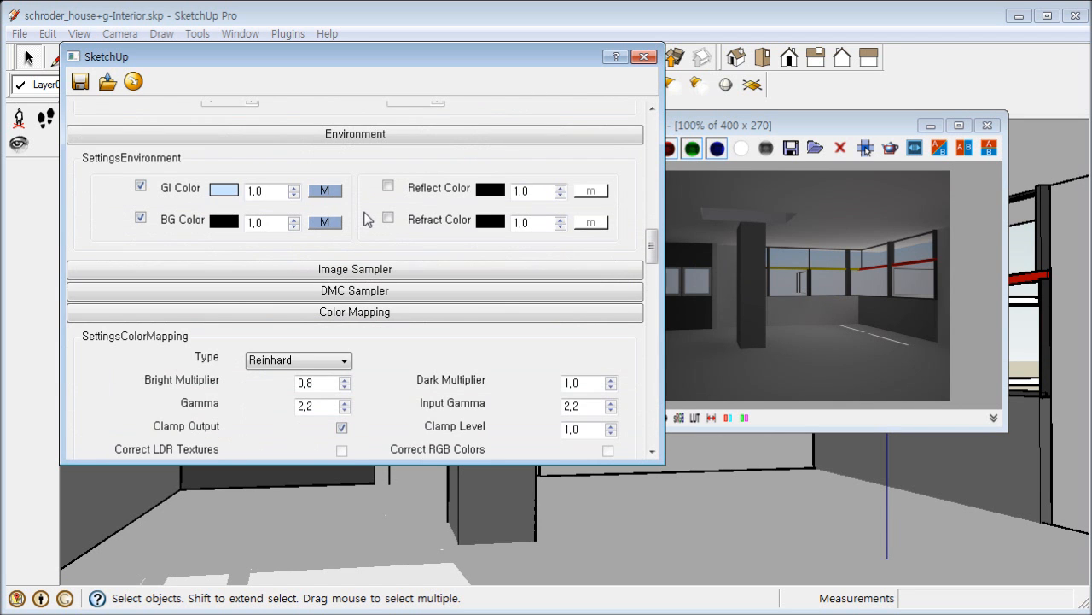
Step: In the BG Color sky texture, set the SunLight intensity to 0.4 and accept the texture settings
left_click(323, 223)
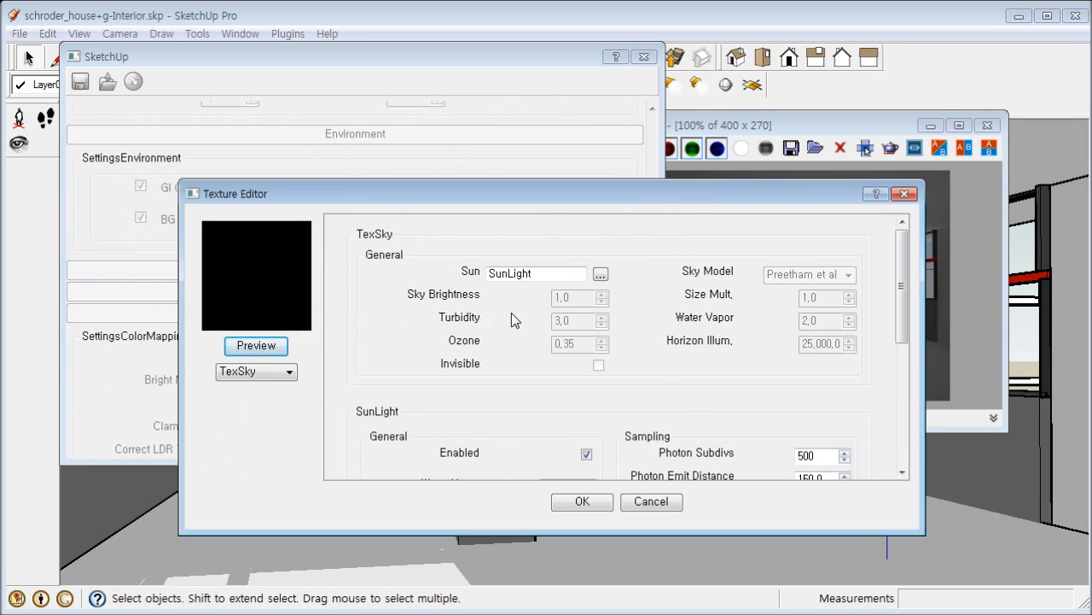
left_click_drag(504, 189, 398, 103)
left_click_drag(786, 153, 783, 259)
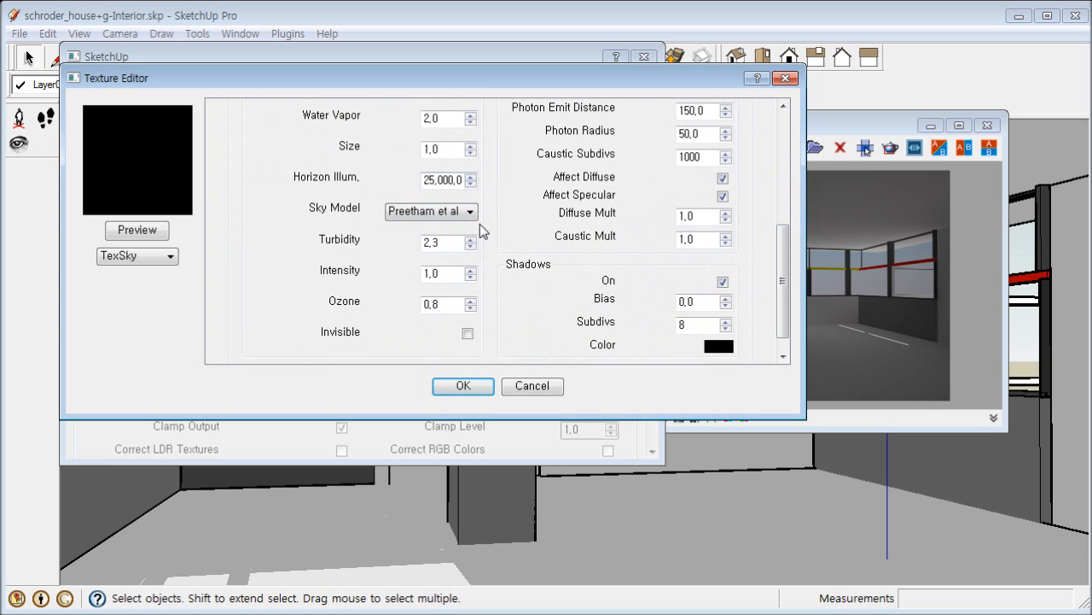
left_click(433, 274)
double_click(433, 274)
type("0,4")
double_click(451, 243)
left_click(486, 386)
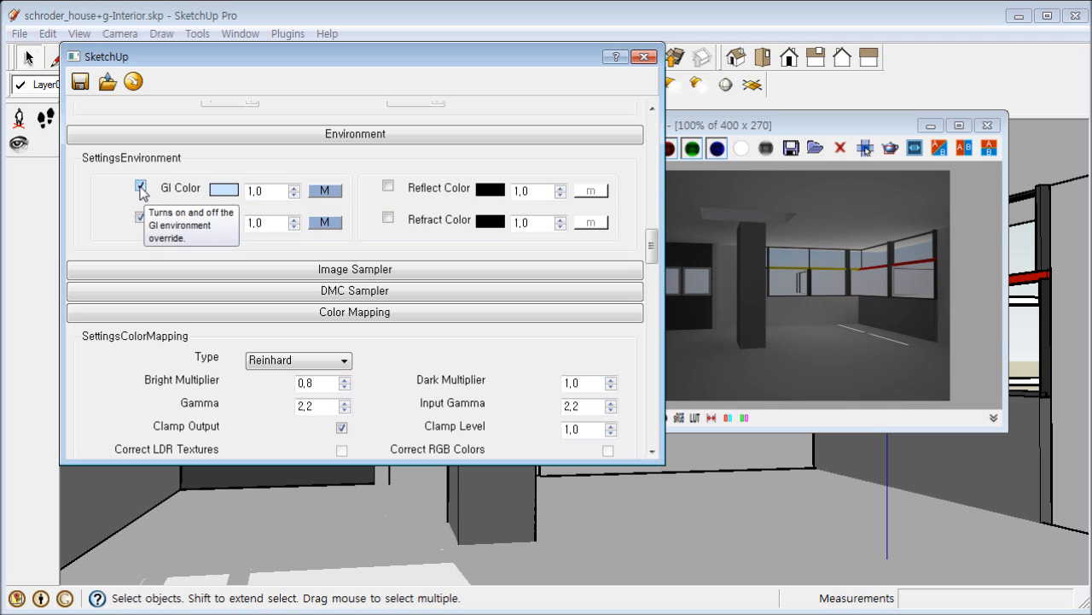
Step: Close the V-Ray frame buffer and the render options to clear the interior view
left_click_drag(243, 56, 271, 76)
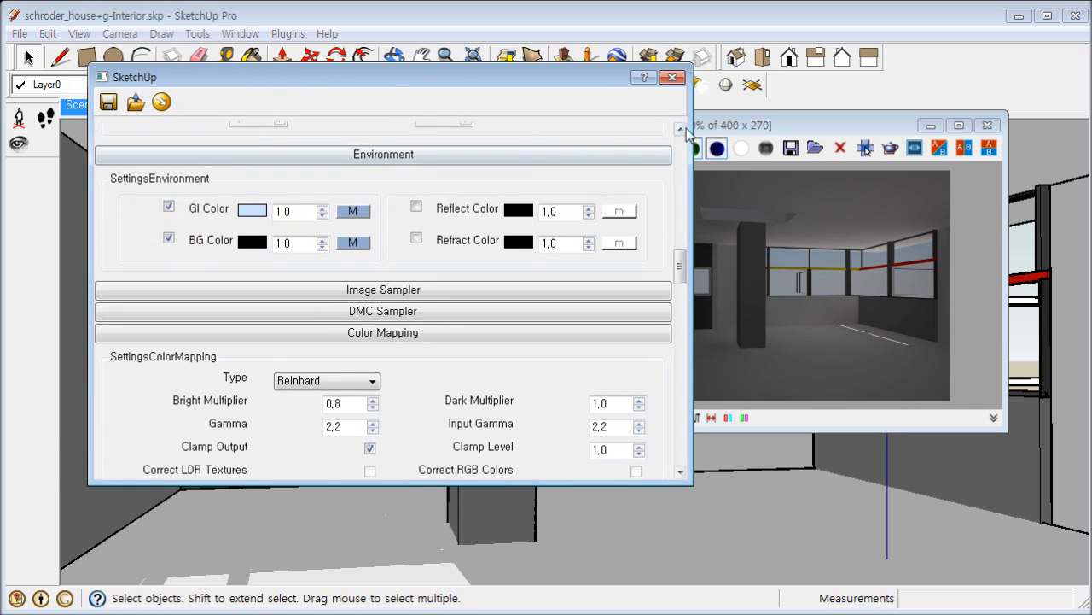
left_click_drag(716, 128, 744, 125)
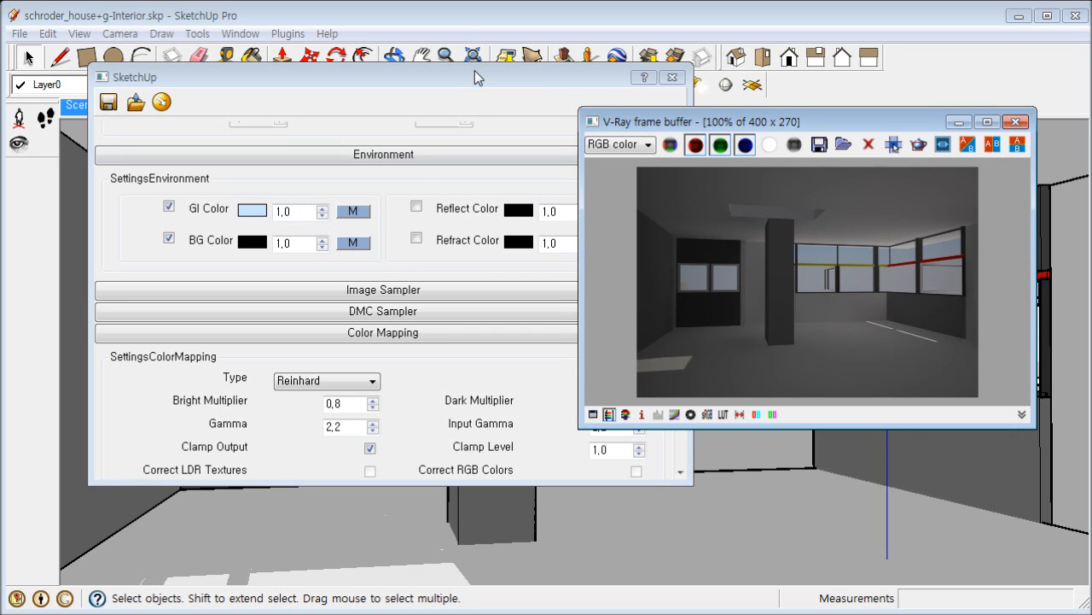
left_click_drag(474, 70, 428, 98)
left_click(1016, 121)
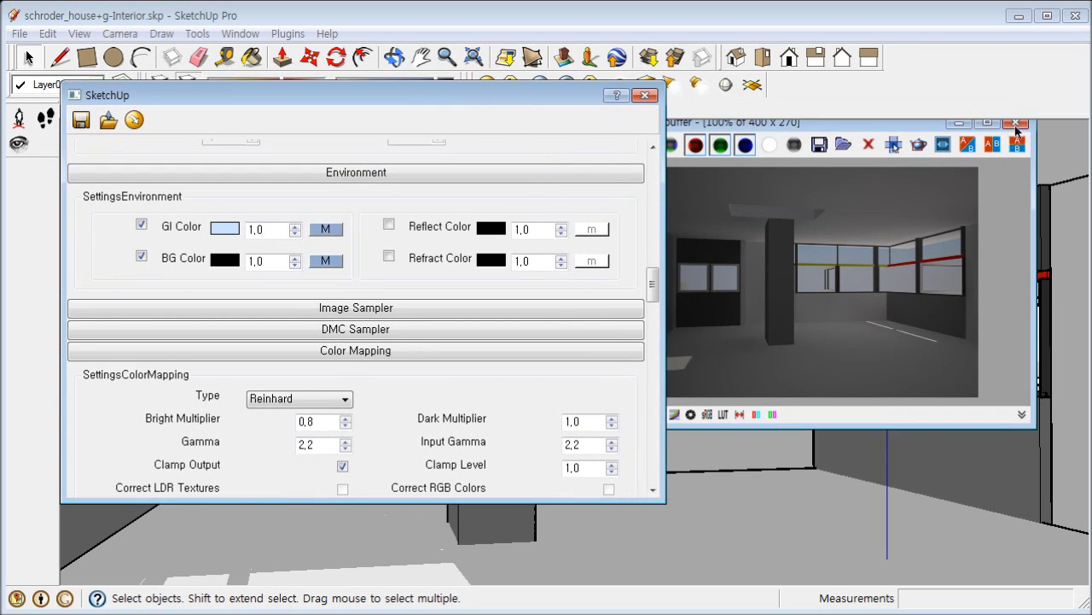
left_click(646, 96)
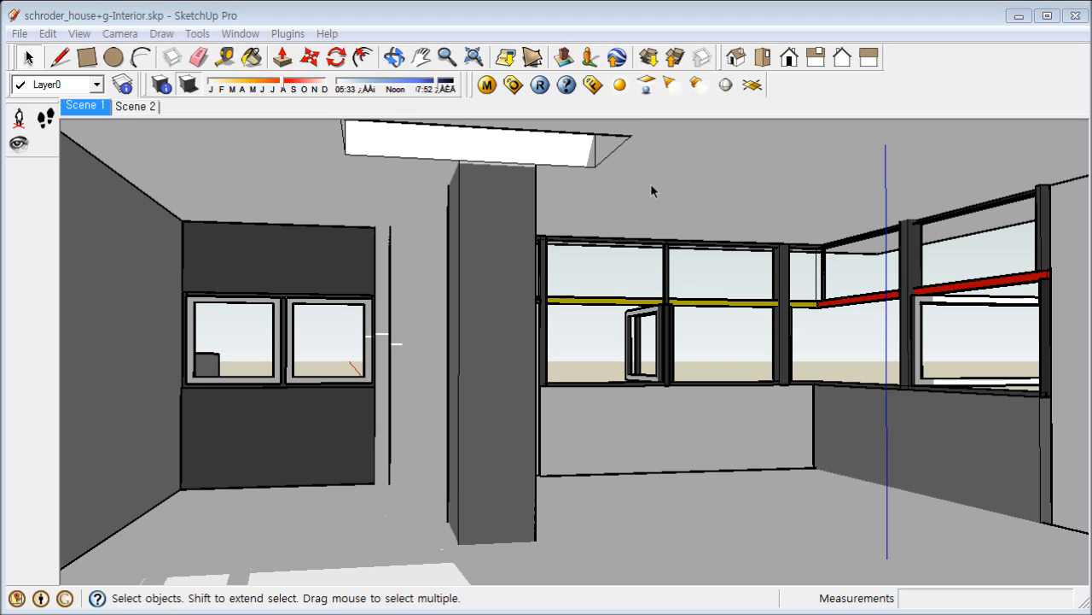
Step: Place a V-Ray rectangle light on the ceiling beside the skylight, toward the corner windows
left_click(648, 86)
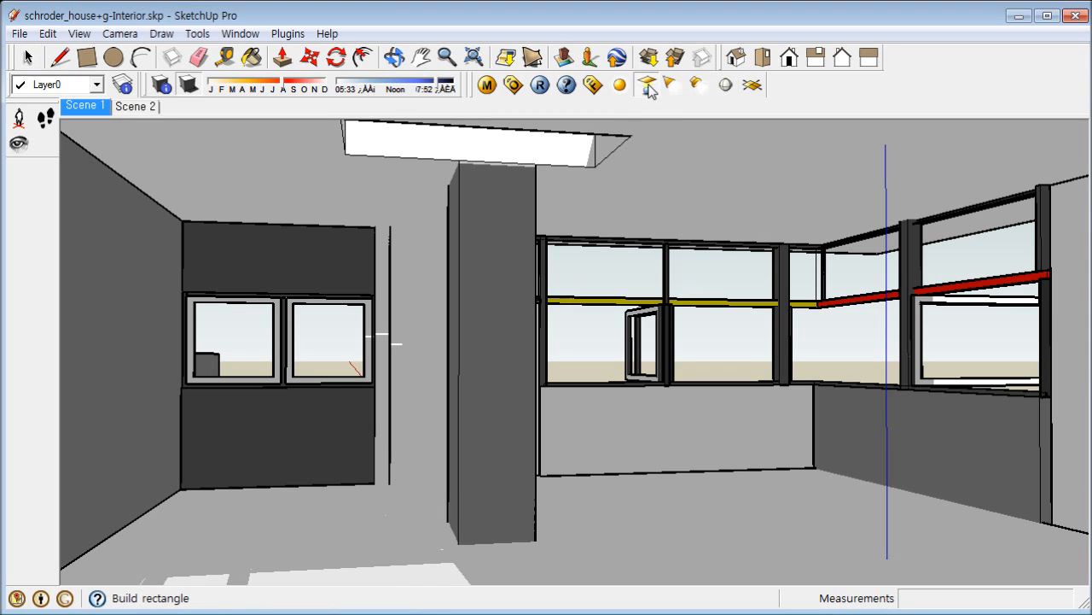
left_click(715, 137)
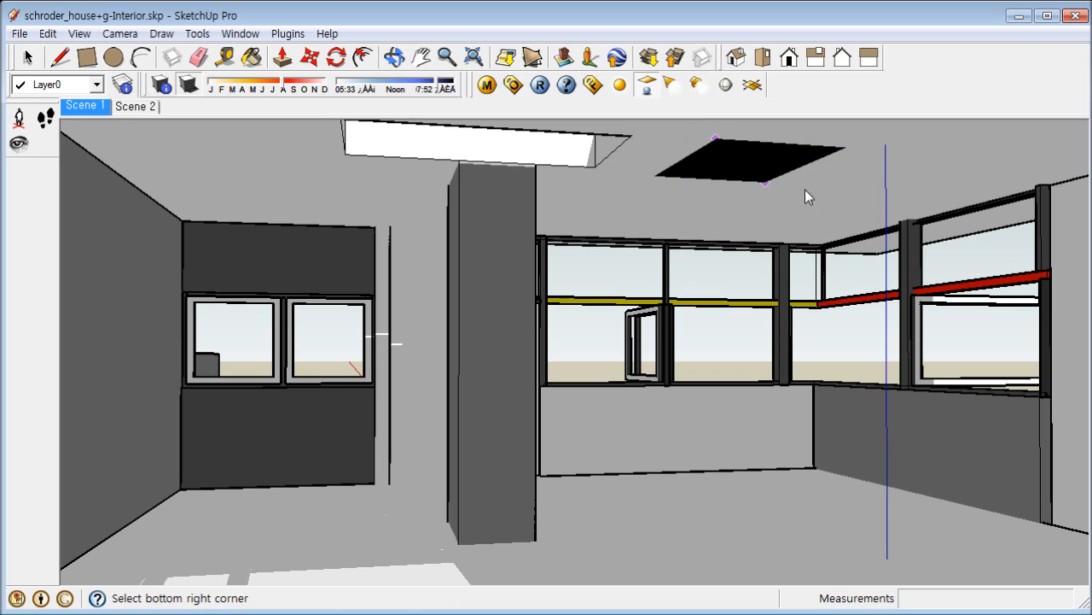
left_click(916, 177)
key("space")
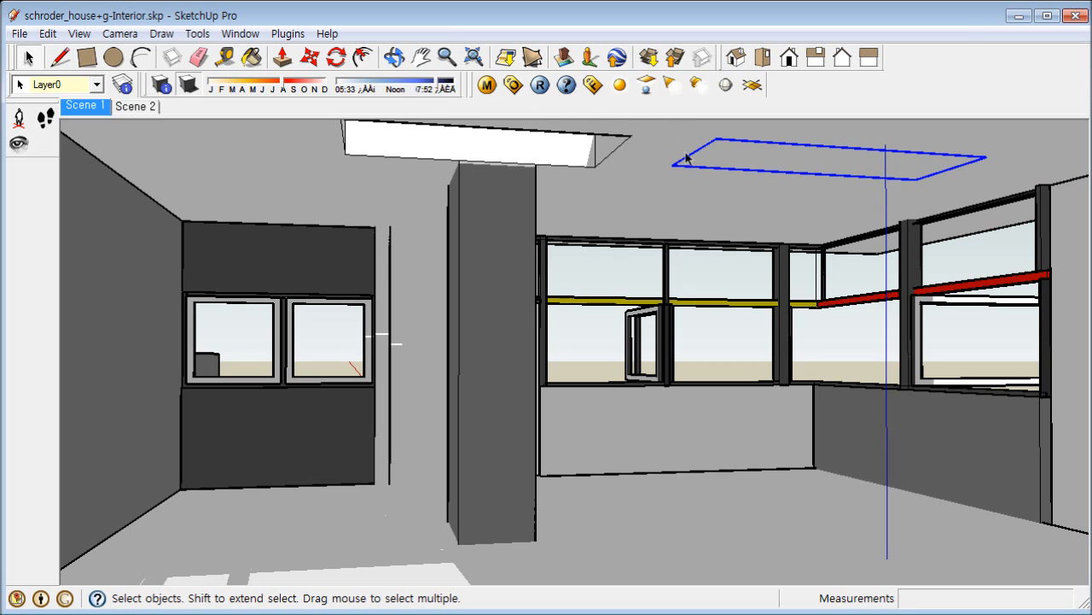
Step: Move the rectangle light down along the blue axis by about 0.7 cm, off the ceiling surface
left_click(312, 60)
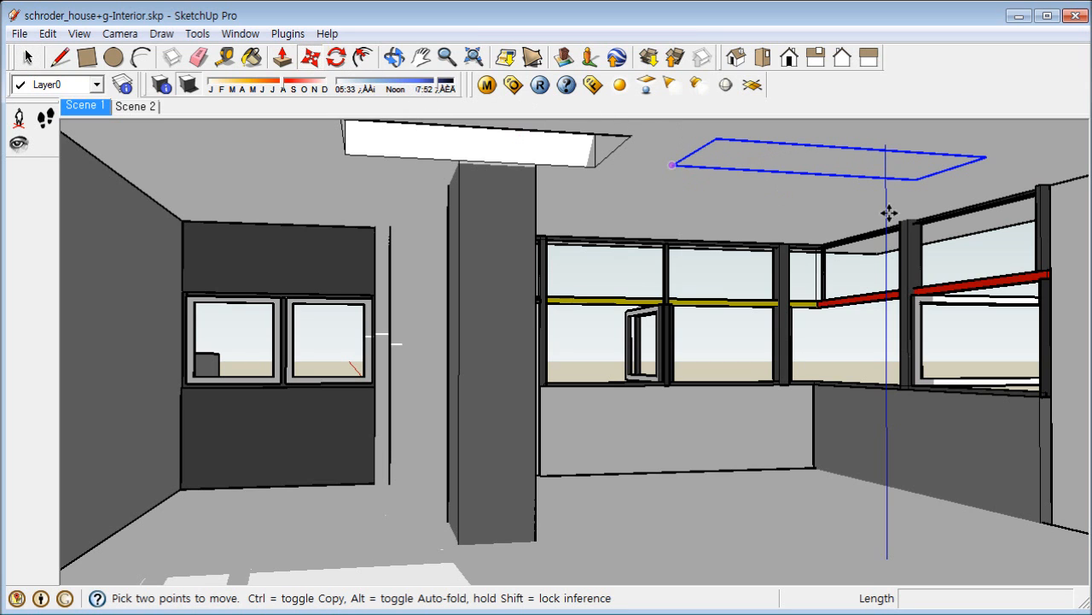
scroll(707, 186, "up", 3)
middle_click_drag(708, 186, 731, 171)
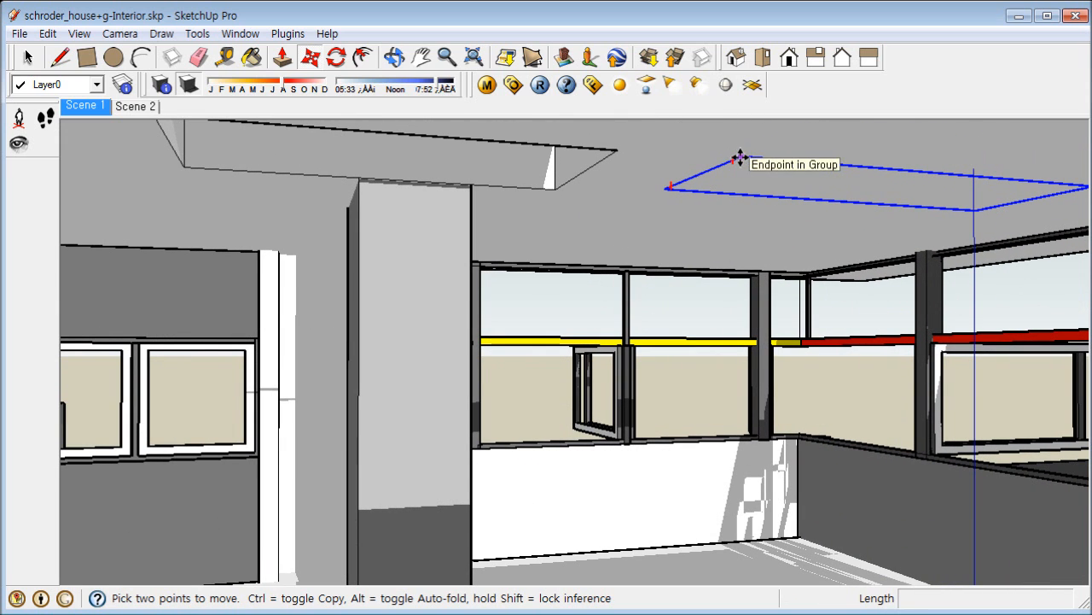
left_click(739, 158)
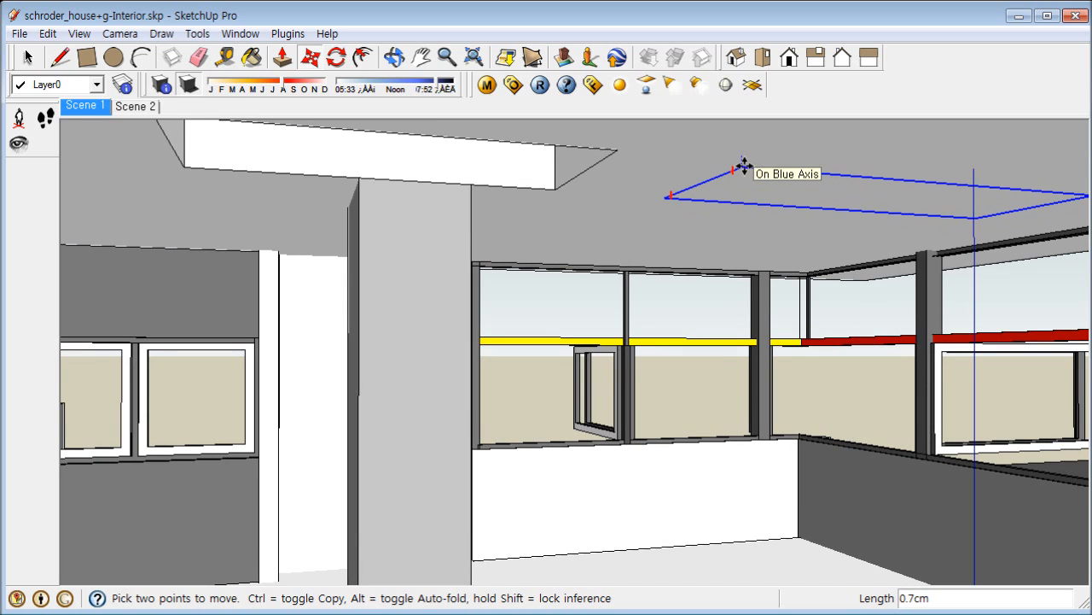
left_click(744, 169)
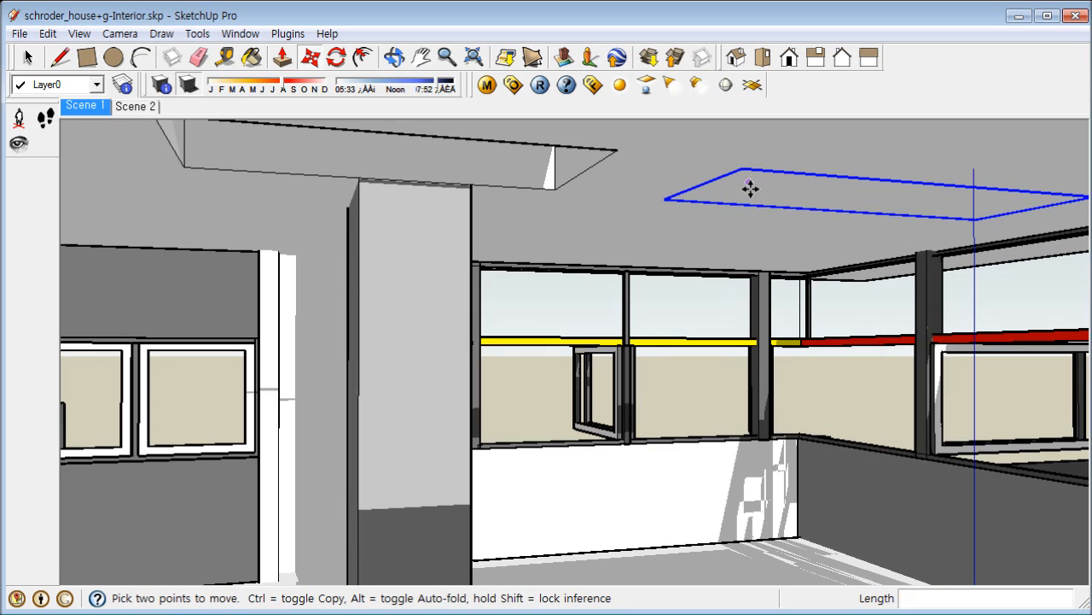
Step: Set the ceiling rectangle light's intensity to 400 in its light settings and accept the change
middle_click_drag(751, 185, 771, 249)
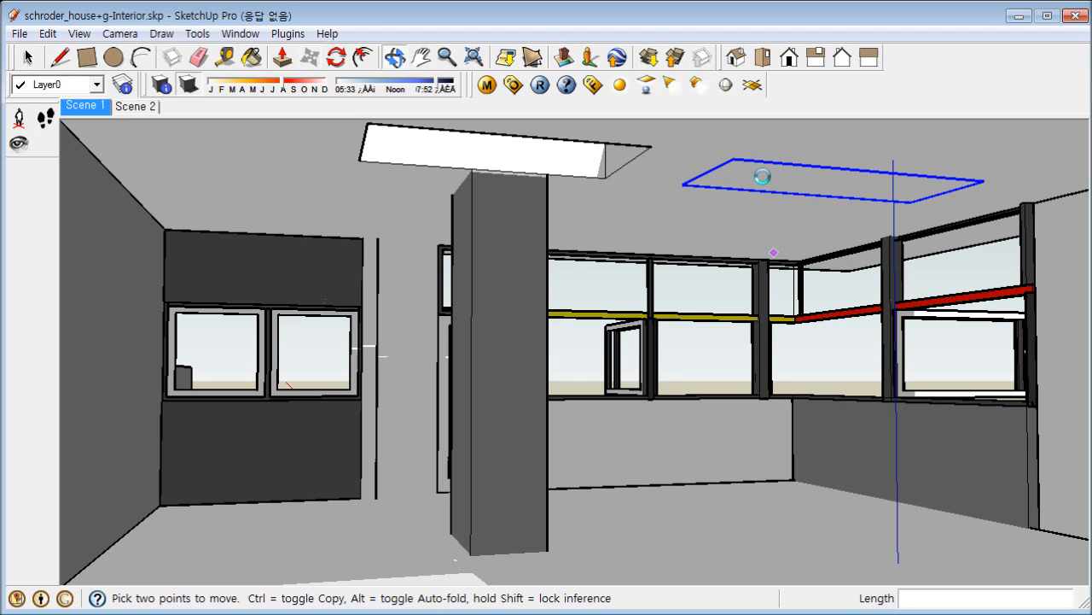
right_click(762, 177)
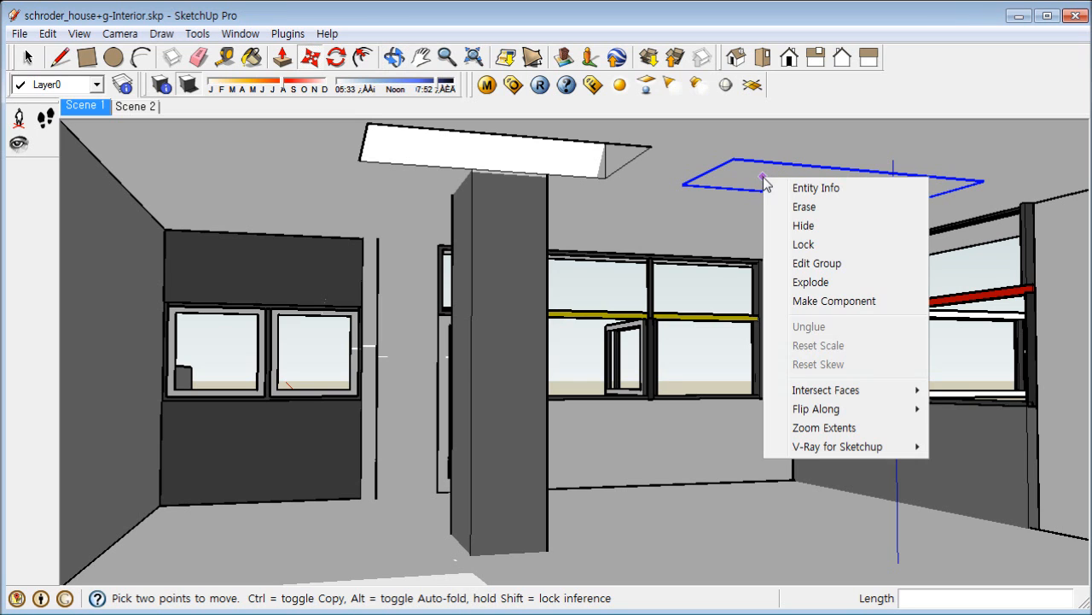
mouse_move(832, 446)
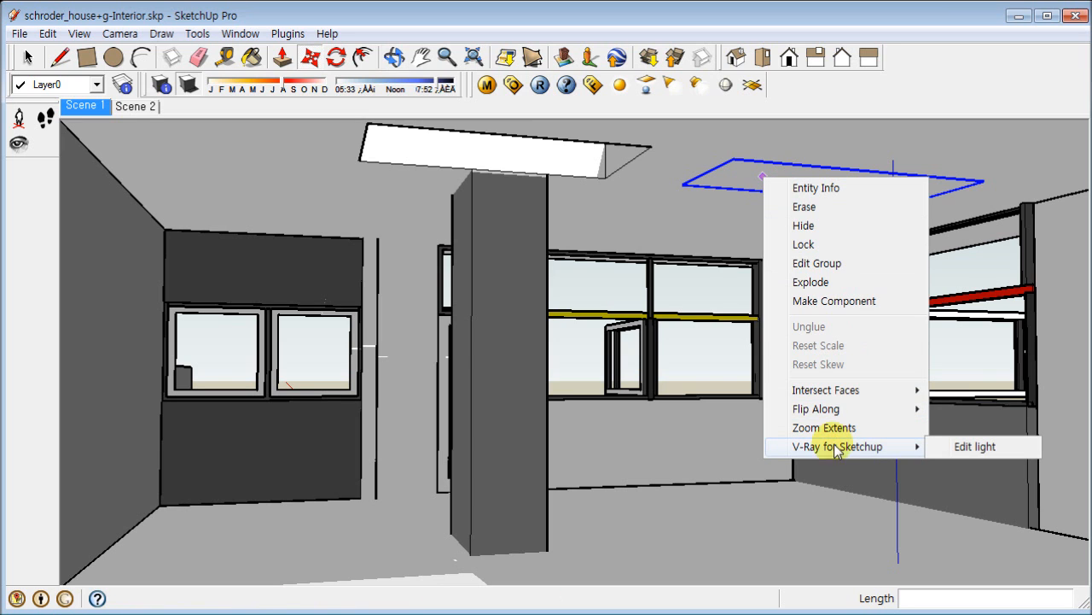
left_click(965, 447)
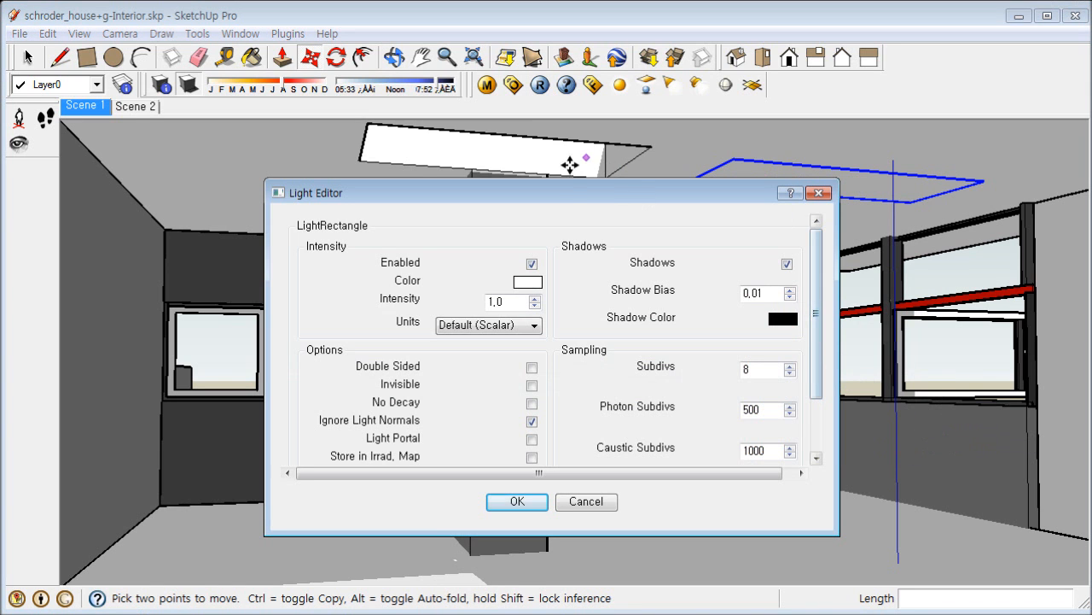
left_click_drag(550, 196, 574, 130)
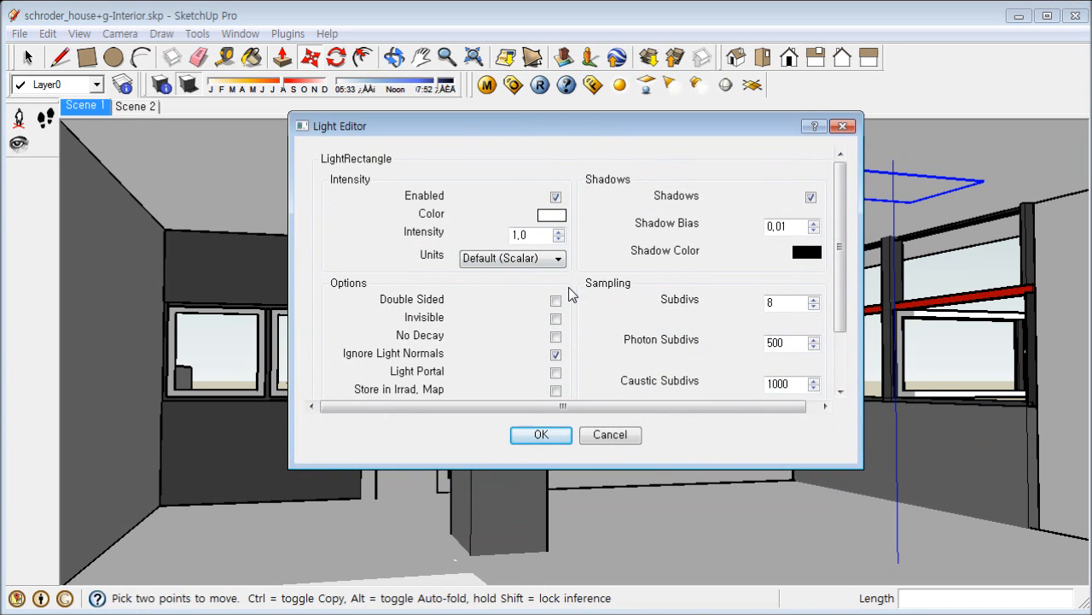
left_click(369, 238)
double_click(525, 237)
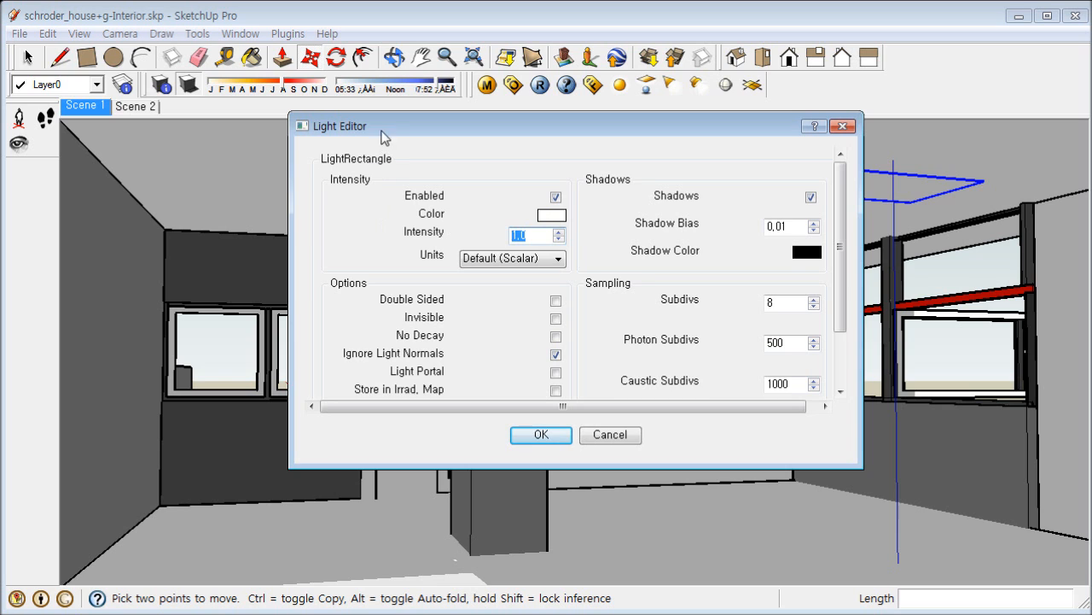
mouse_move(383, 126)
left_mouse_down()
mouse_move(447, 197)
mouse_move(456, 189)
left_mouse_up()
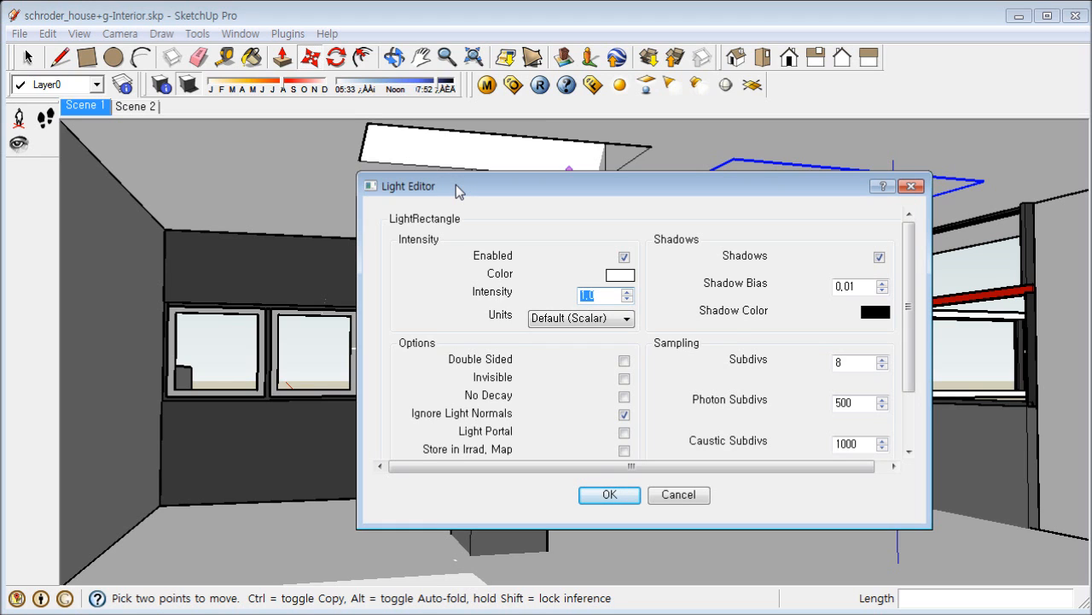
left_click_drag(456, 189, 342, 168)
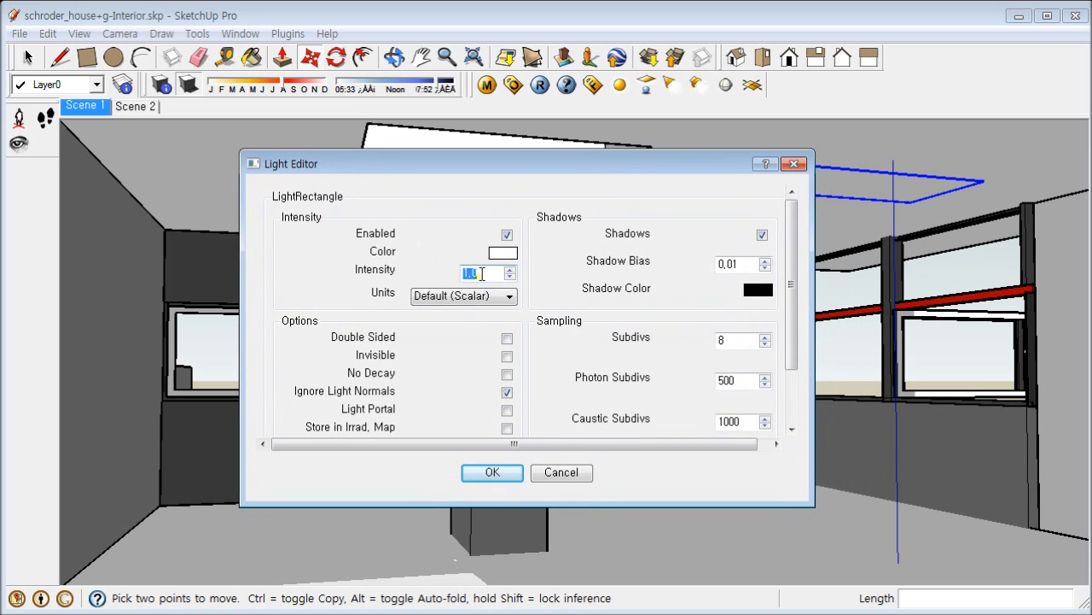
type("400")
key("Tab")
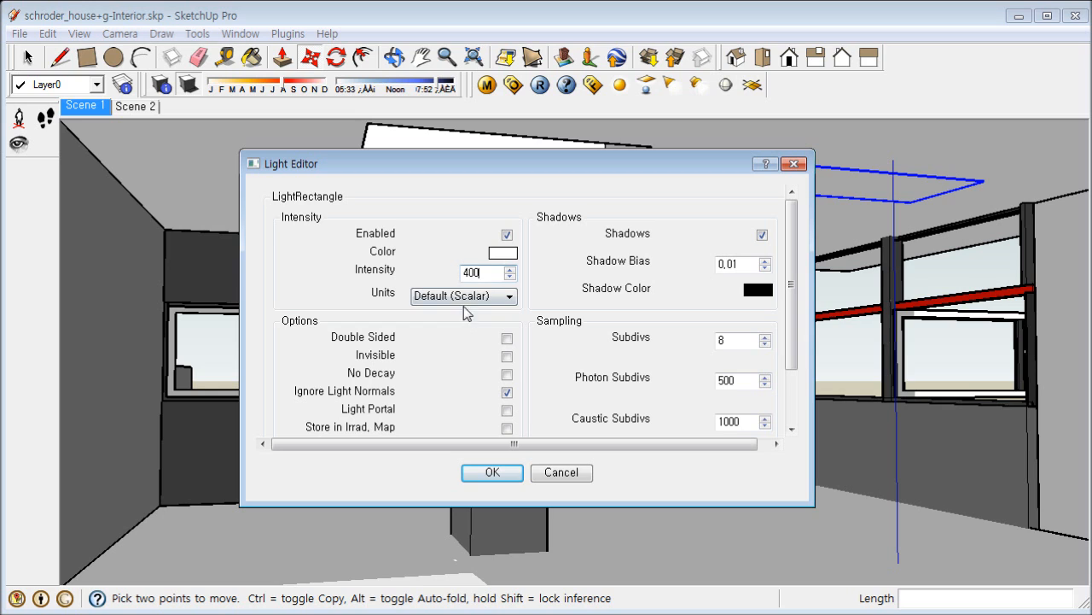
left_click(493, 472)
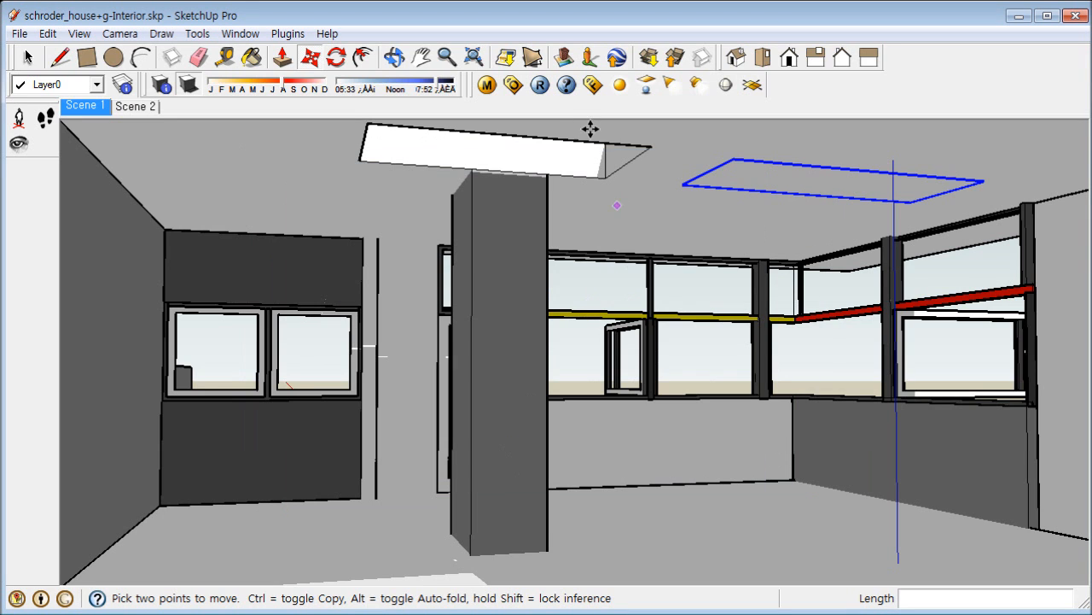
Step: Render the interior with V-Ray and move the frame buffer clear of the ceiling rectangle light
left_click(540, 84)
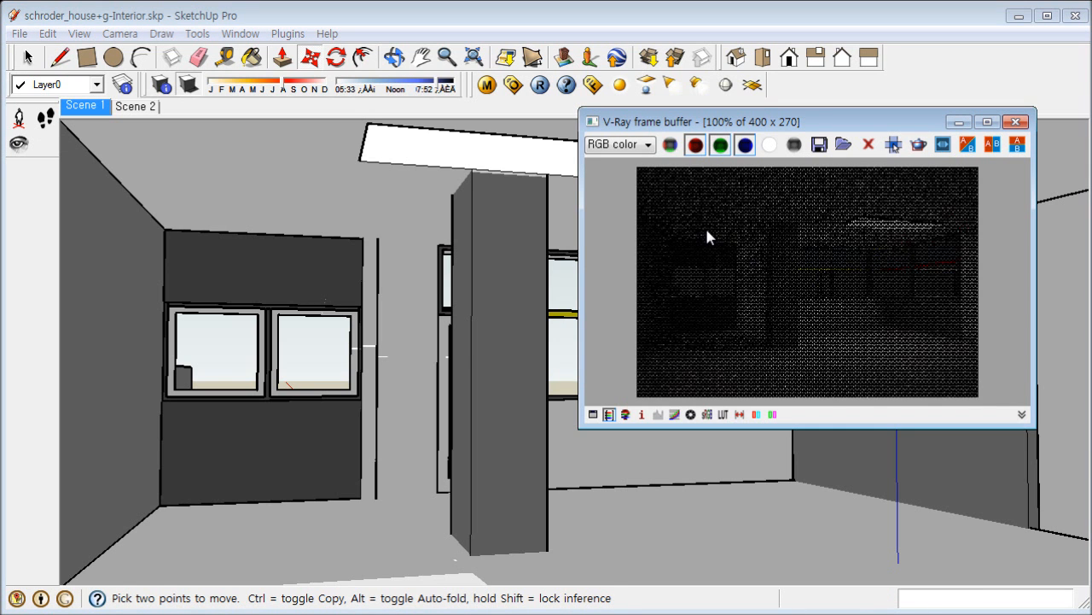
left_click_drag(815, 128, 467, 178)
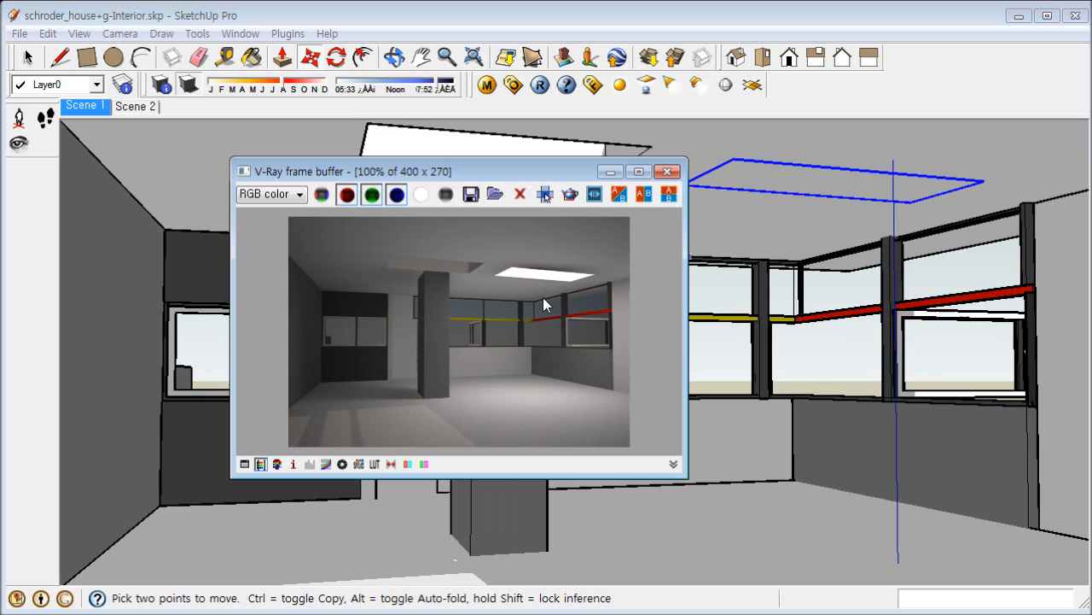
left_click_drag(505, 174, 472, 165)
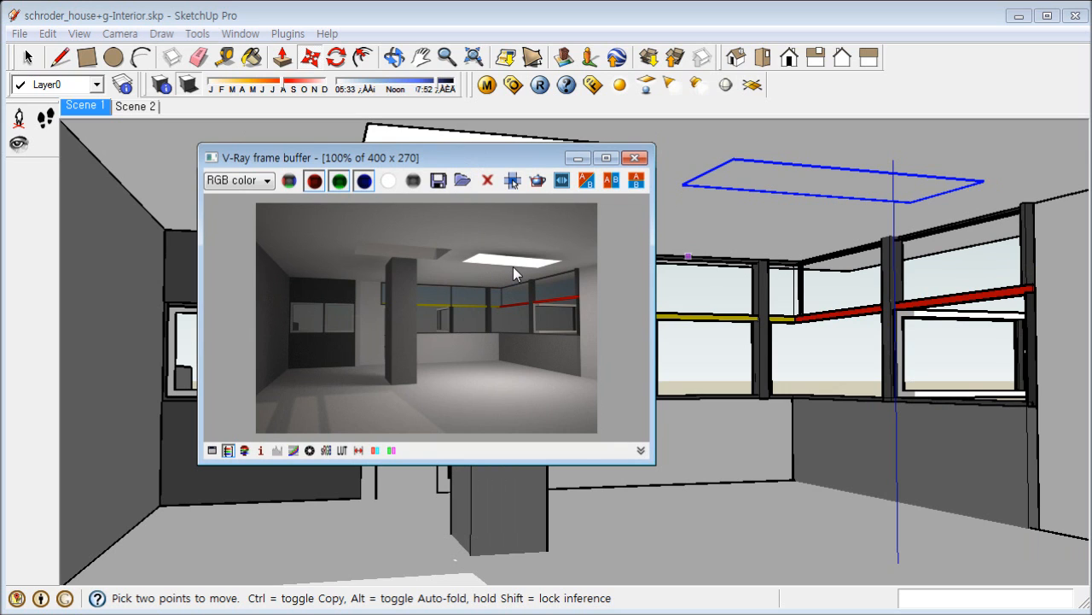
left_click(512, 172)
left_click_drag(467, 166, 423, 168)
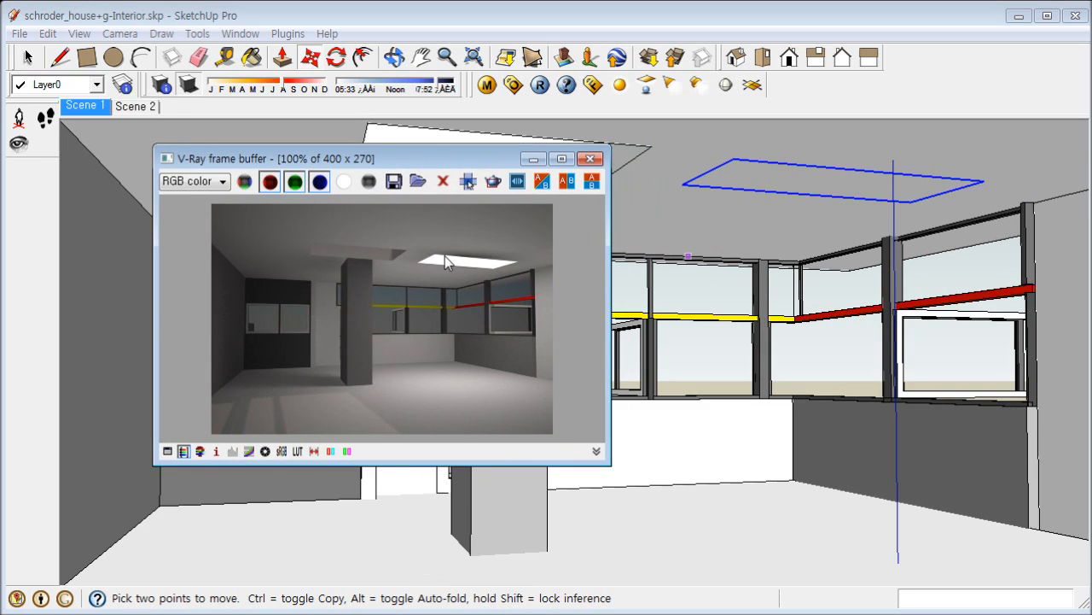
left_click(468, 180)
Step: Make the ceiling rectangle light invisible in its light settings, accept, and shift the frame buffer toward the left wall
right_click(710, 175)
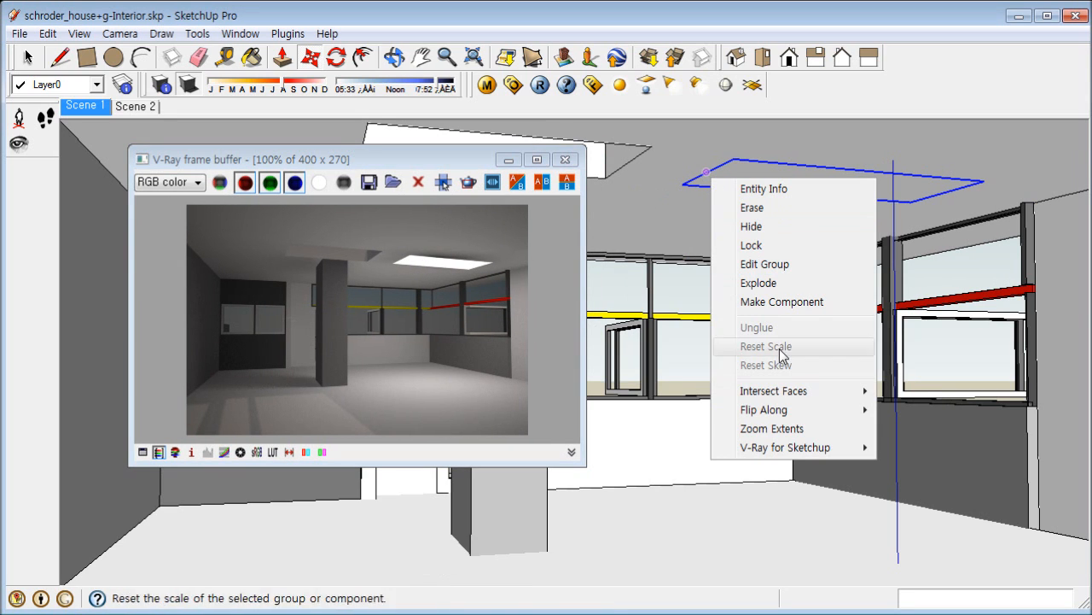
mouse_move(786, 452)
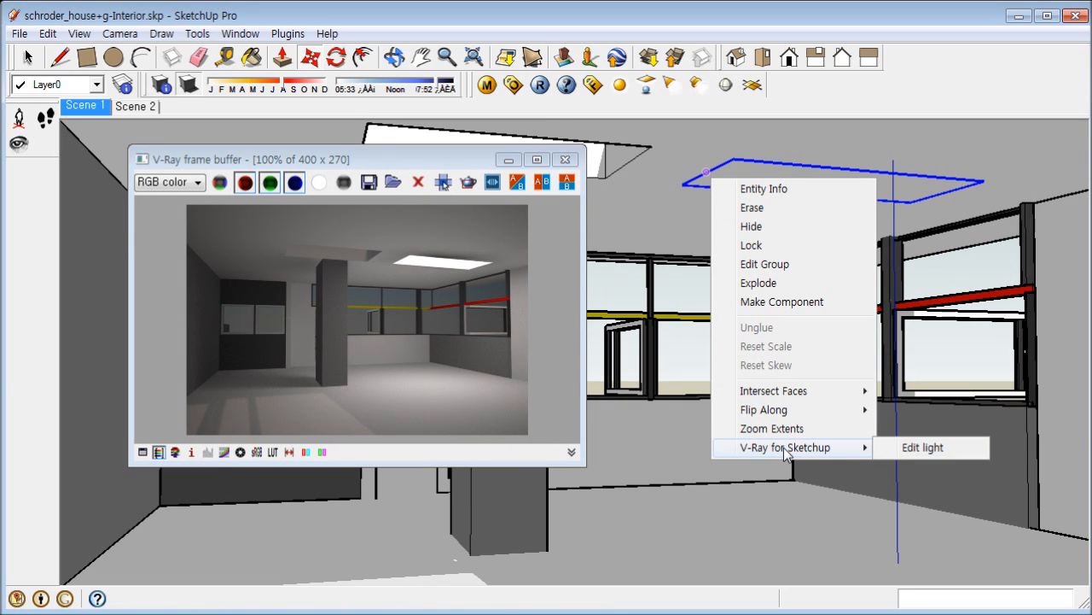
left_click(911, 448)
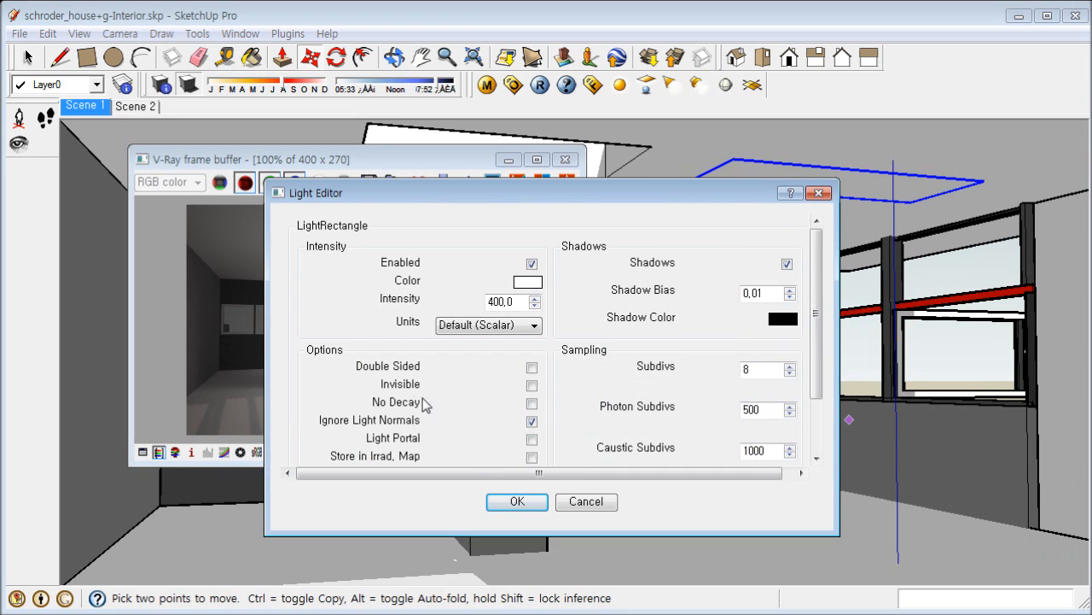
left_click(531, 385)
left_click_drag(531, 198, 611, 201)
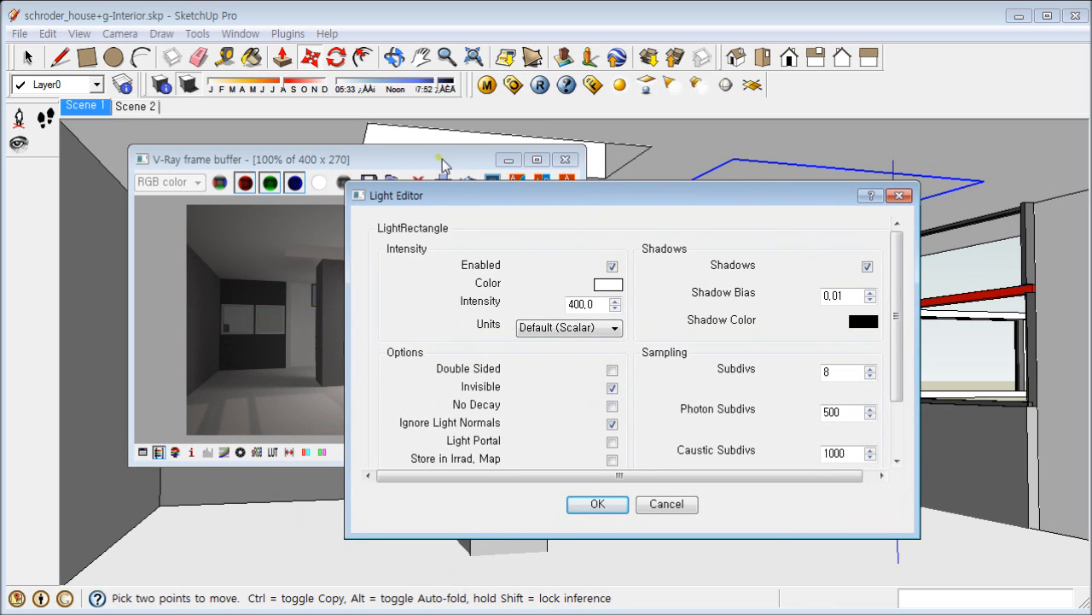
left_click_drag(472, 193, 527, 142)
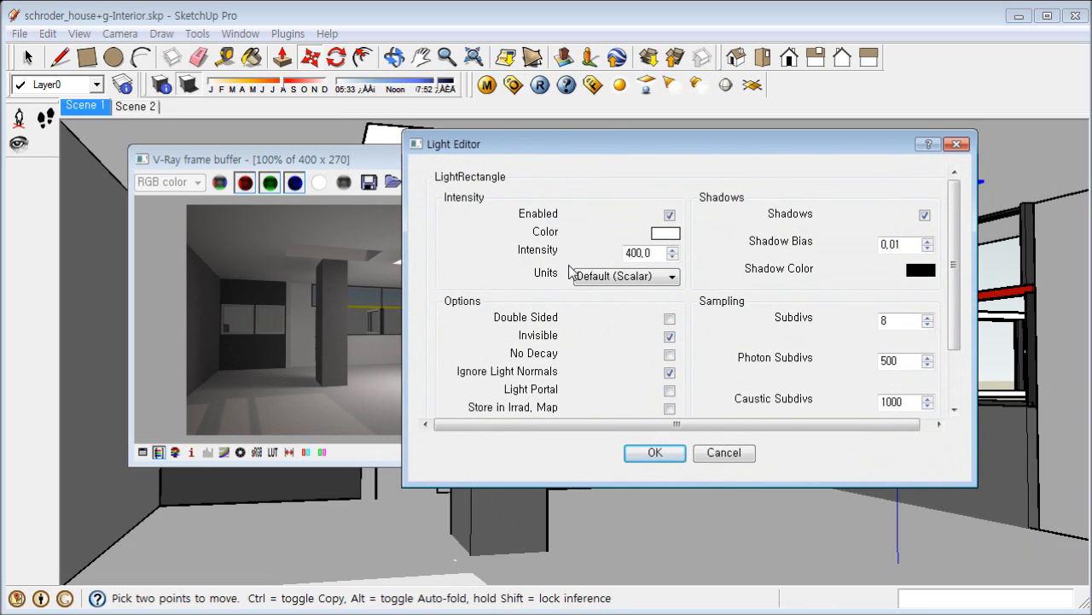
left_click(641, 444)
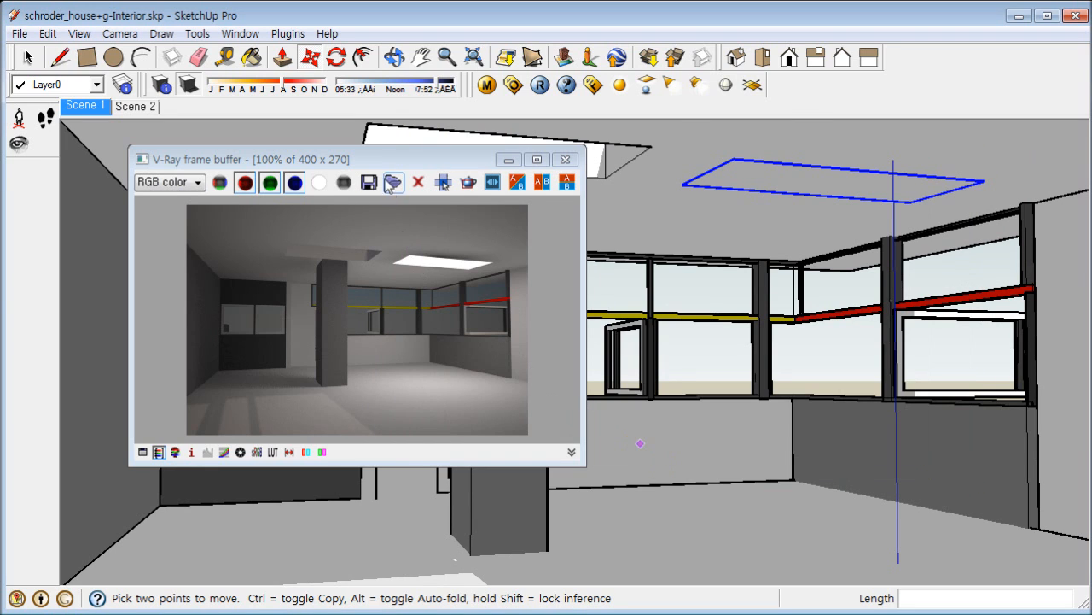
left_click_drag(383, 160, 376, 141)
left_click_drag(369, 148, 363, 156)
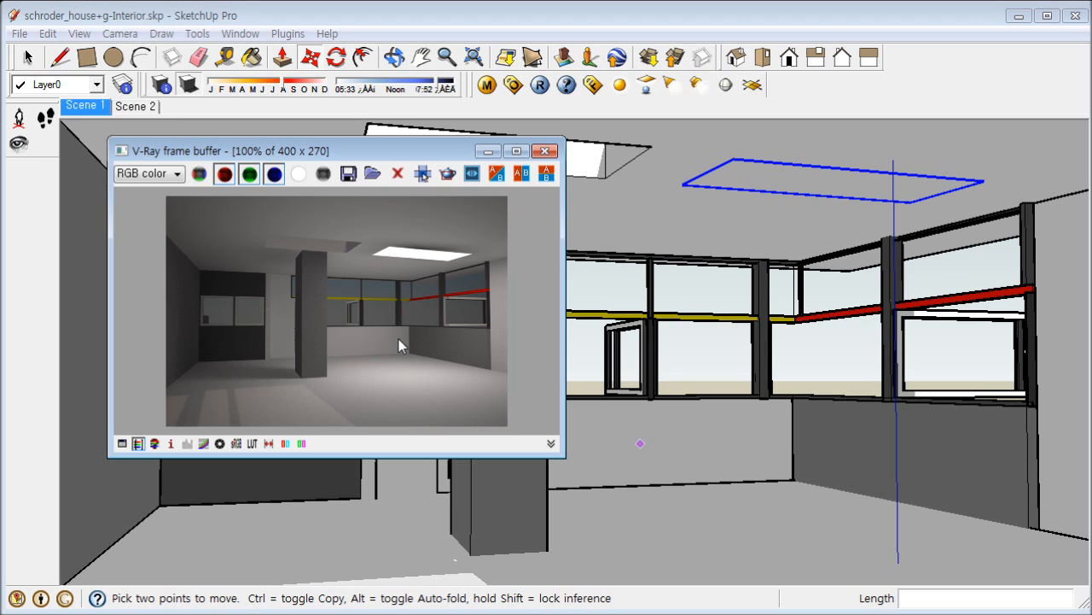
Step: In the V-Ray environment's BG Color sky texture, set the SunLight intensity to 0.1 and accept the texture settings
left_click(511, 85)
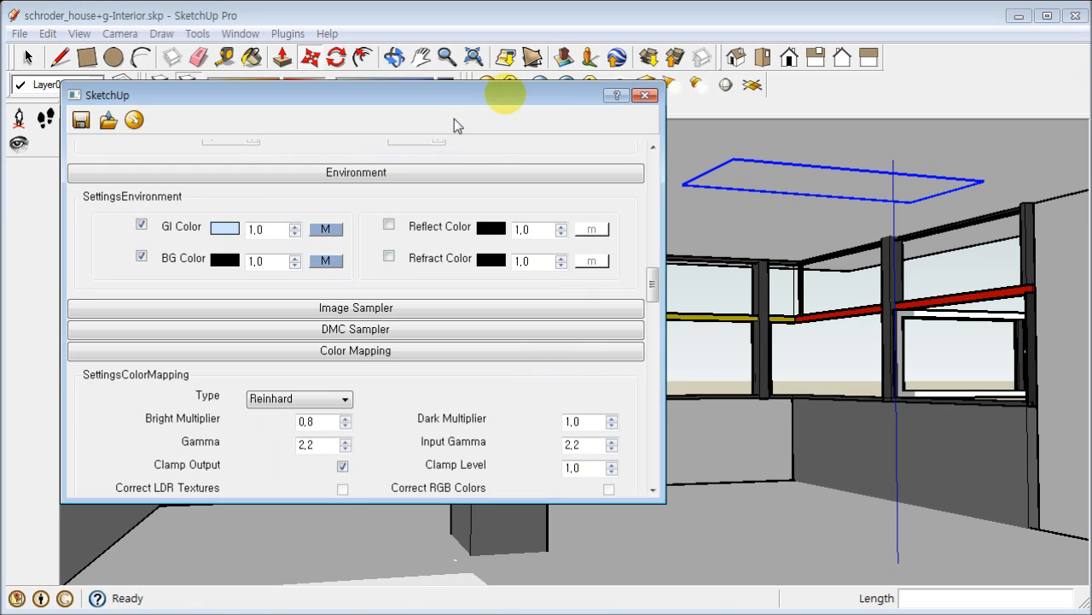
left_click_drag(405, 100, 473, 114)
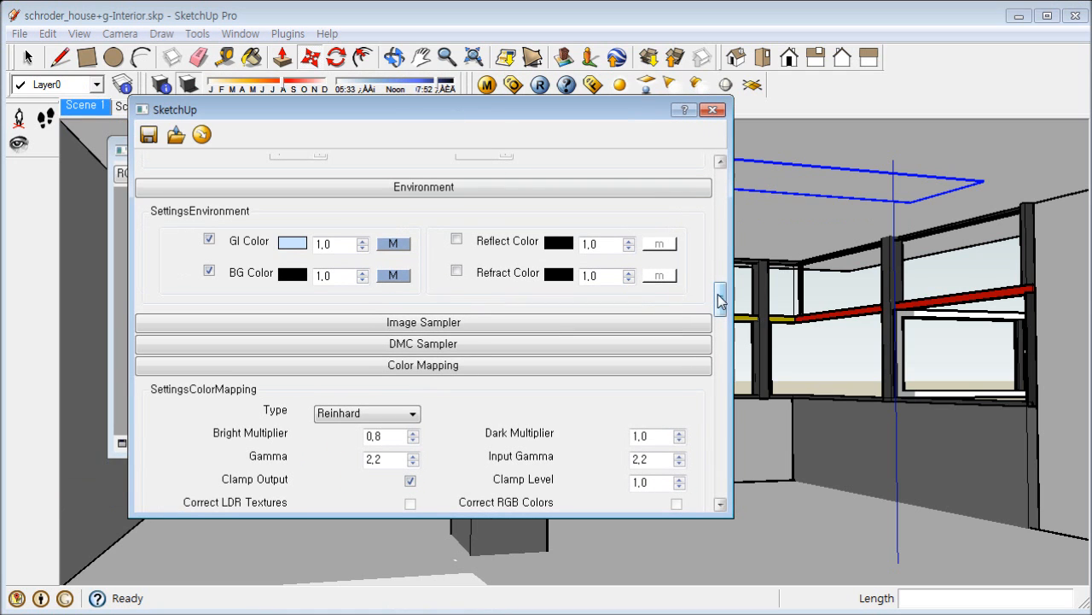
left_click_drag(720, 300, 717, 292)
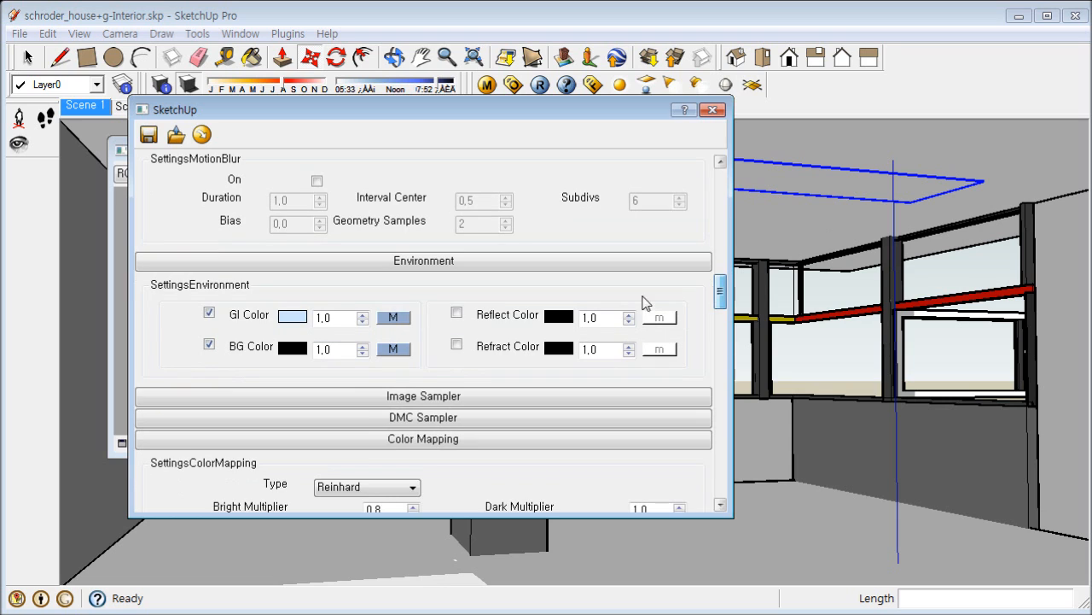
left_click_drag(644, 303, 425, 351)
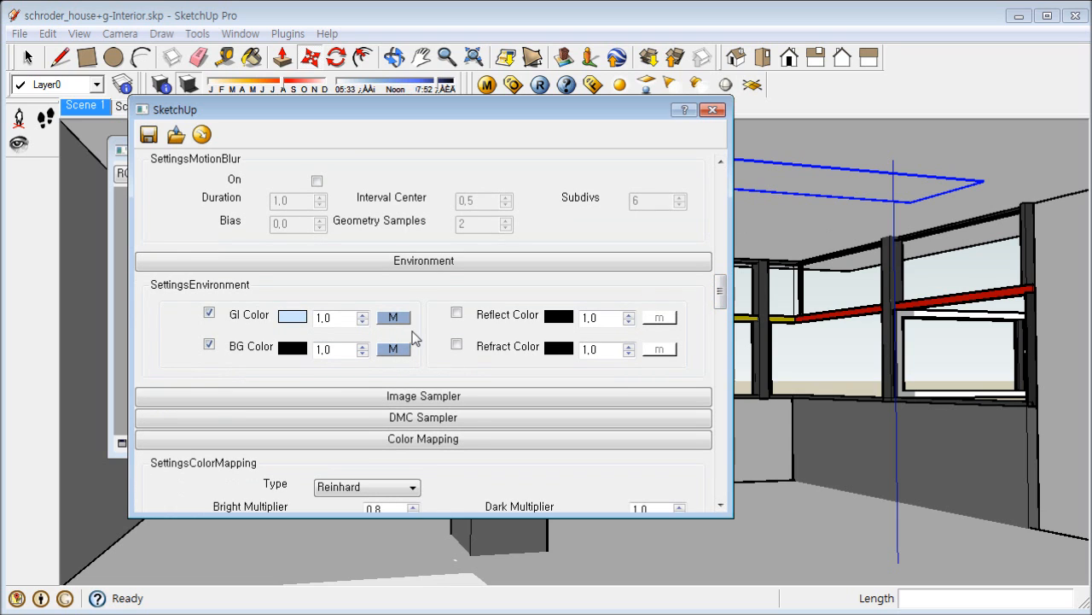
left_click(394, 350)
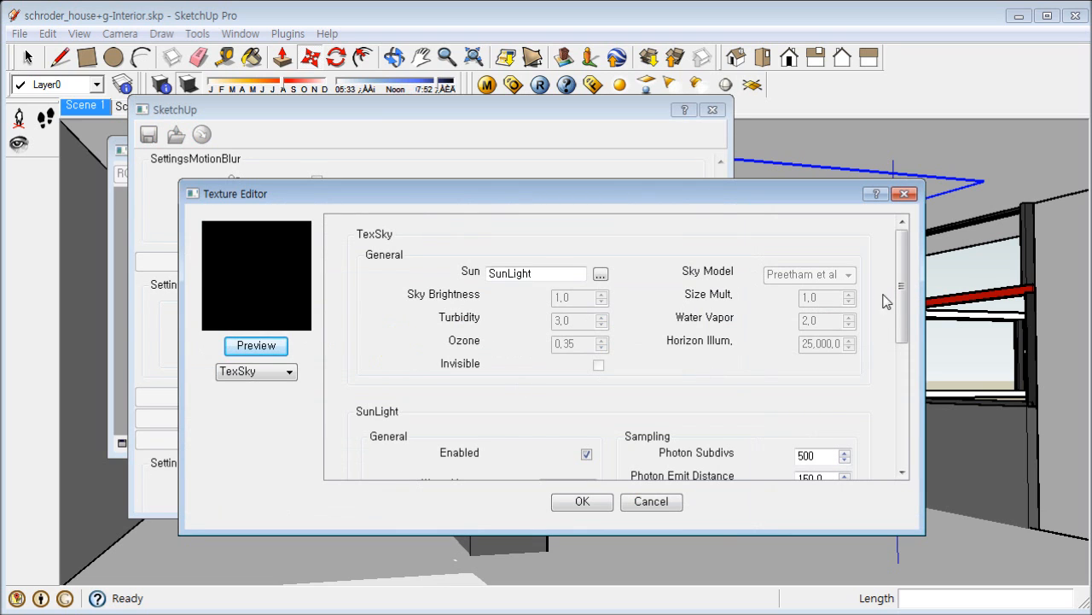
left_click_drag(899, 283, 896, 398)
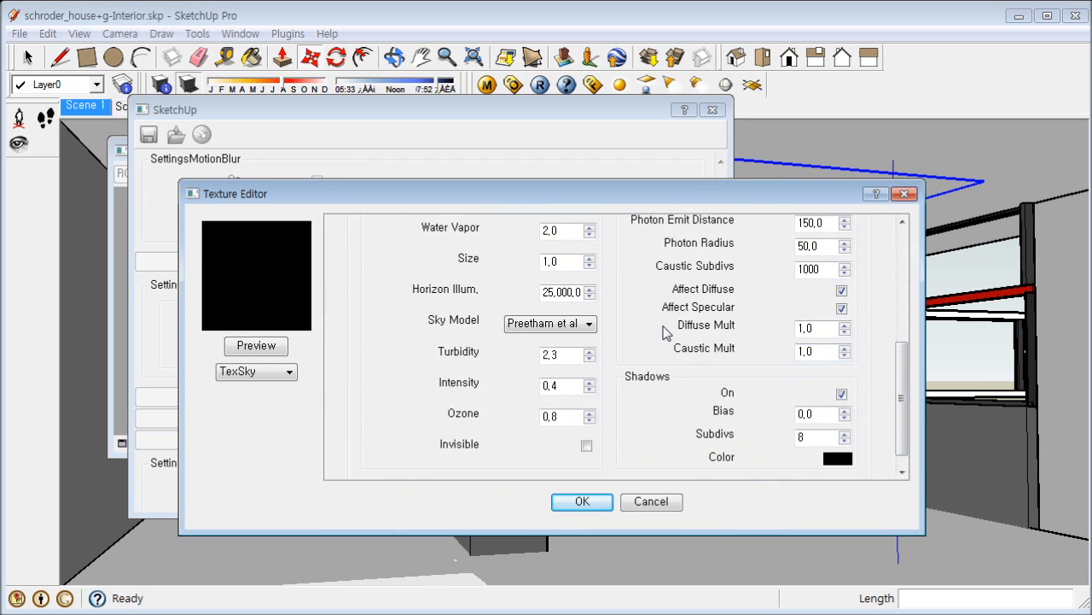
left_click_drag(567, 386, 499, 391)
type("0,1")
left_click(580, 501)
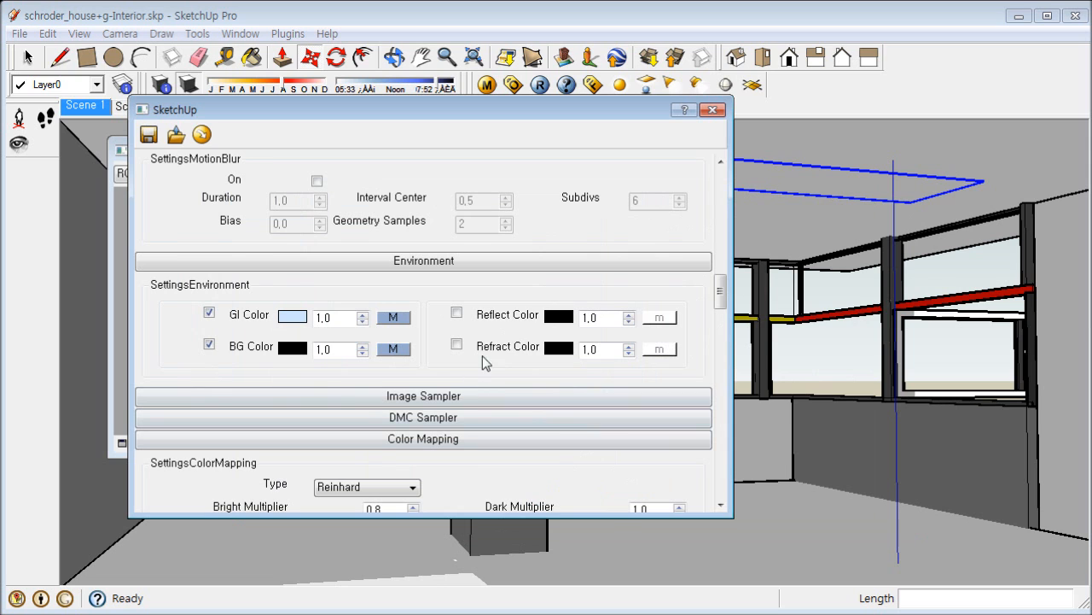
Step: Set the V-Ray physical camera's shutter speed to 200
left_click_drag(719, 293, 715, 245)
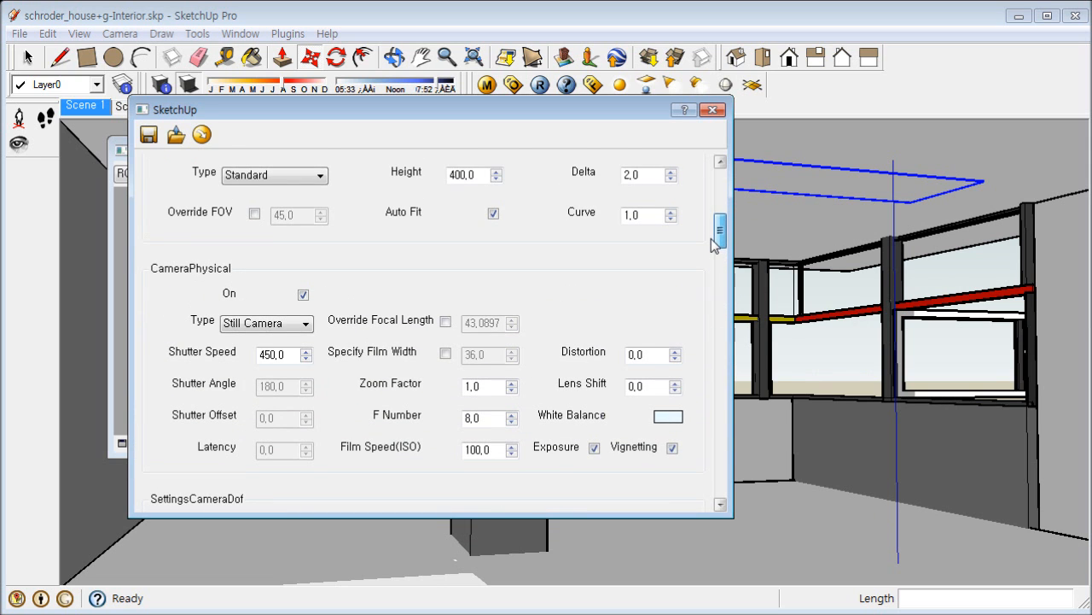
double_click(287, 355)
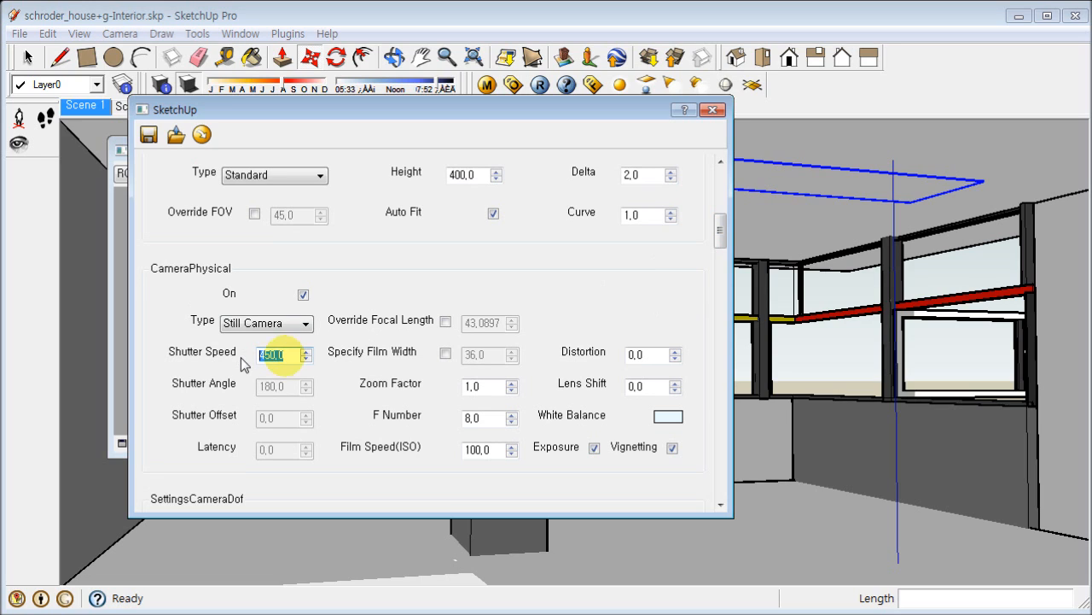
type("200")
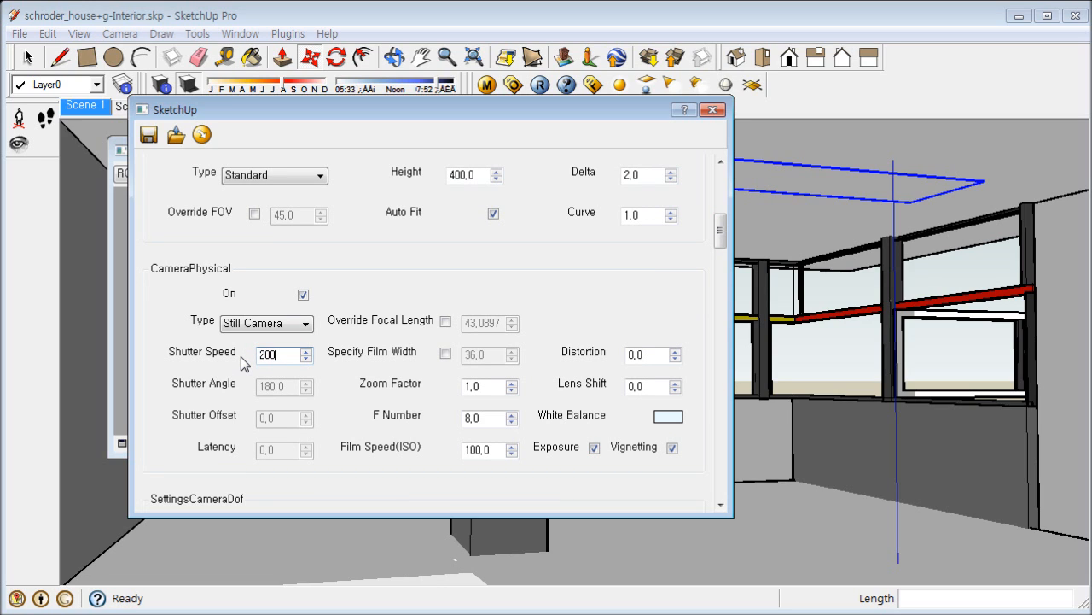
double_click(279, 355)
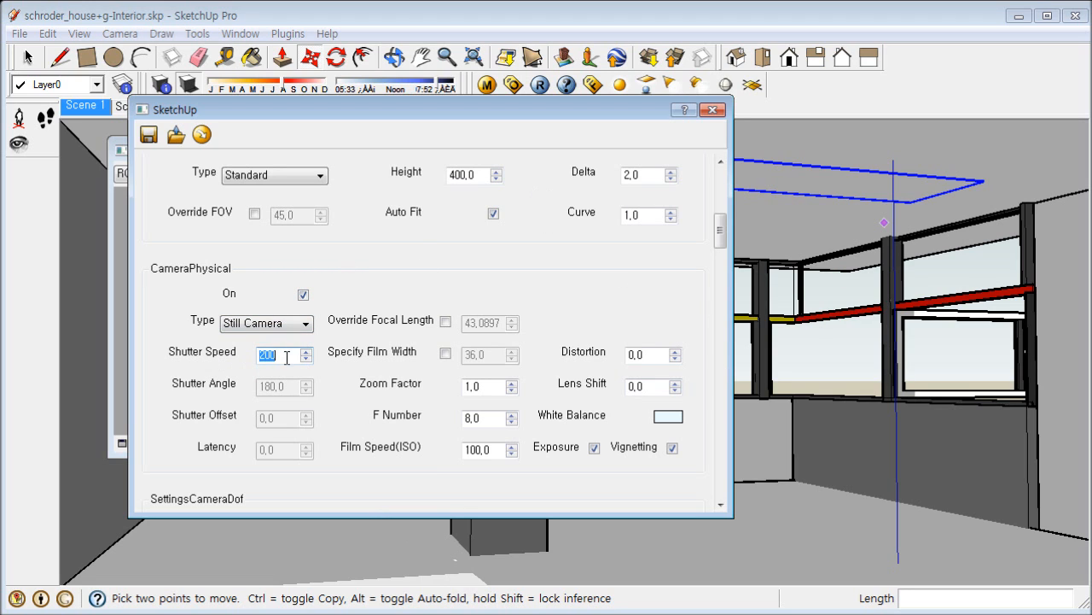
left_click(521, 278)
scroll(551, 260, "down", 2)
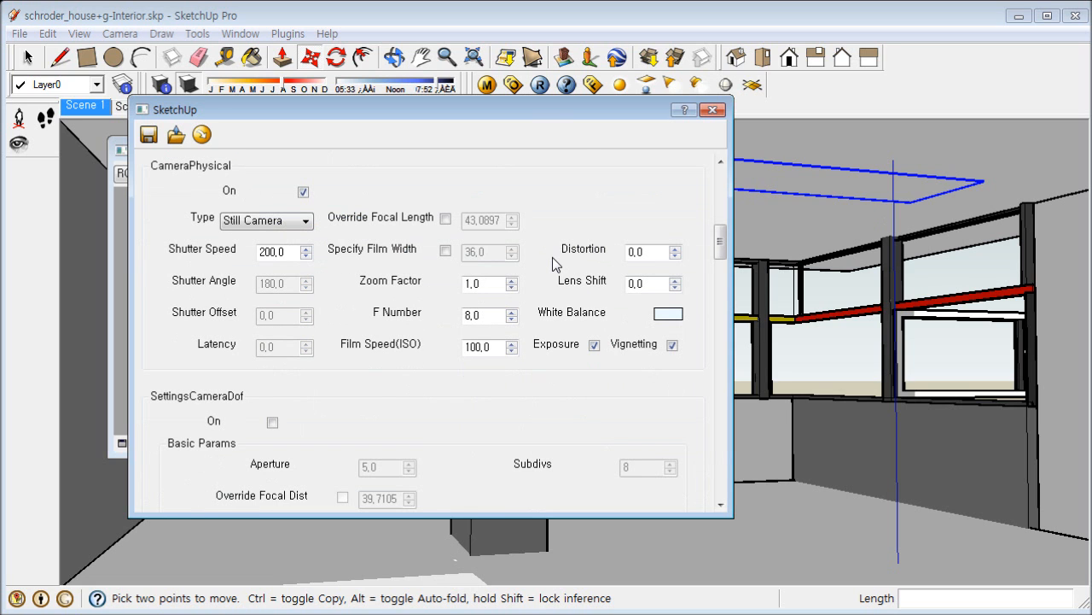
Step: Move the render options aside, bring the frame buffer forward and render the interior again
mouse_move(548, 113)
left_mouse_down()
mouse_move(561, 147)
mouse_move(745, 148)
left_mouse_up()
left_click(323, 159)
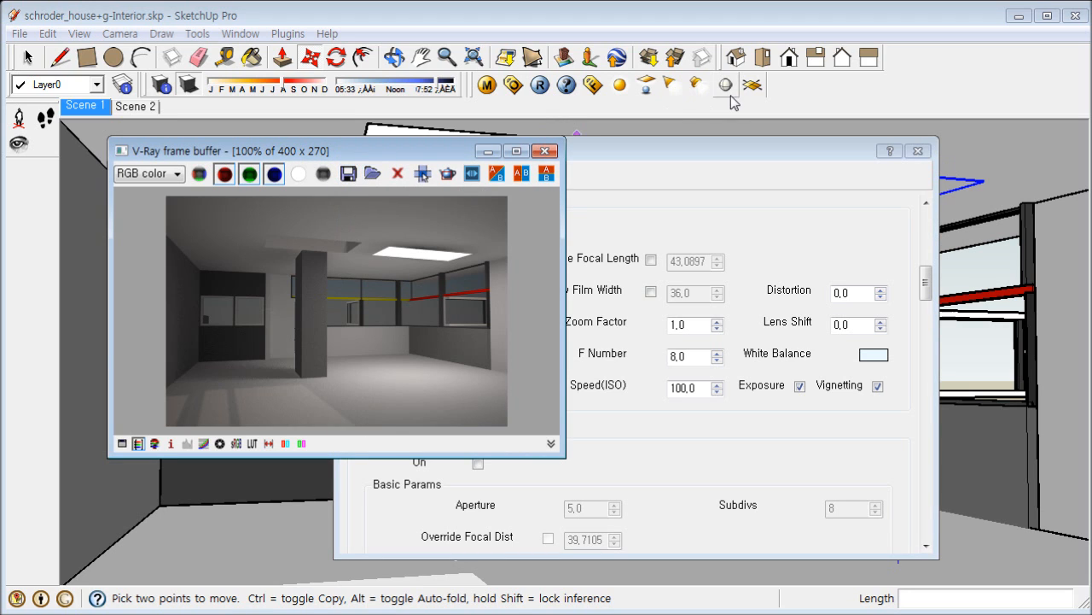
left_click(541, 84)
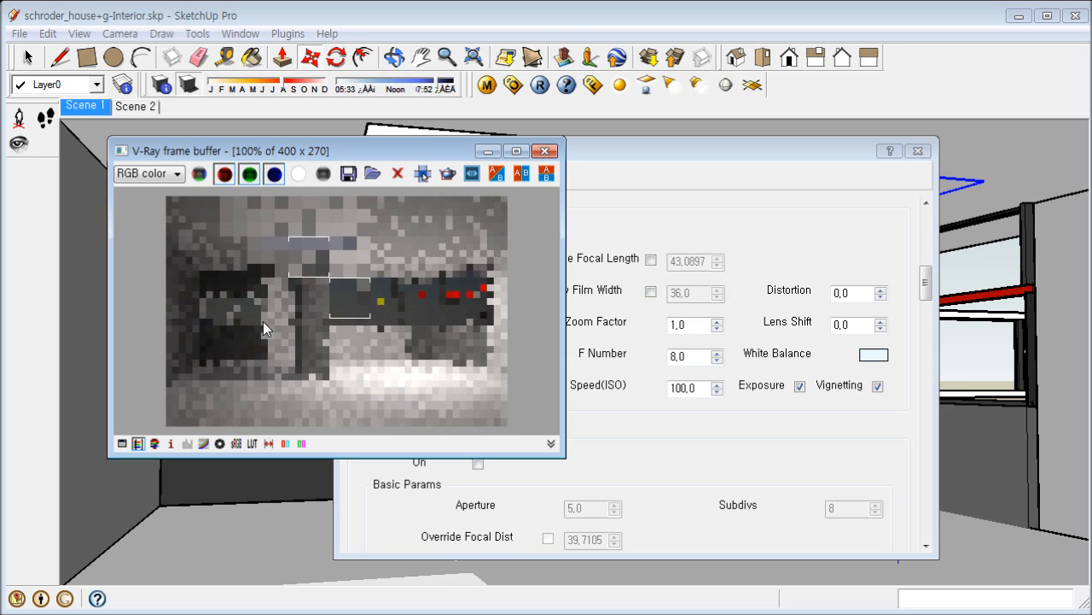
Step: Shift the V-Ray frame buffer to view the finished interior render, minimize it and close the render options
left_click_drag(410, 155, 422, 152)
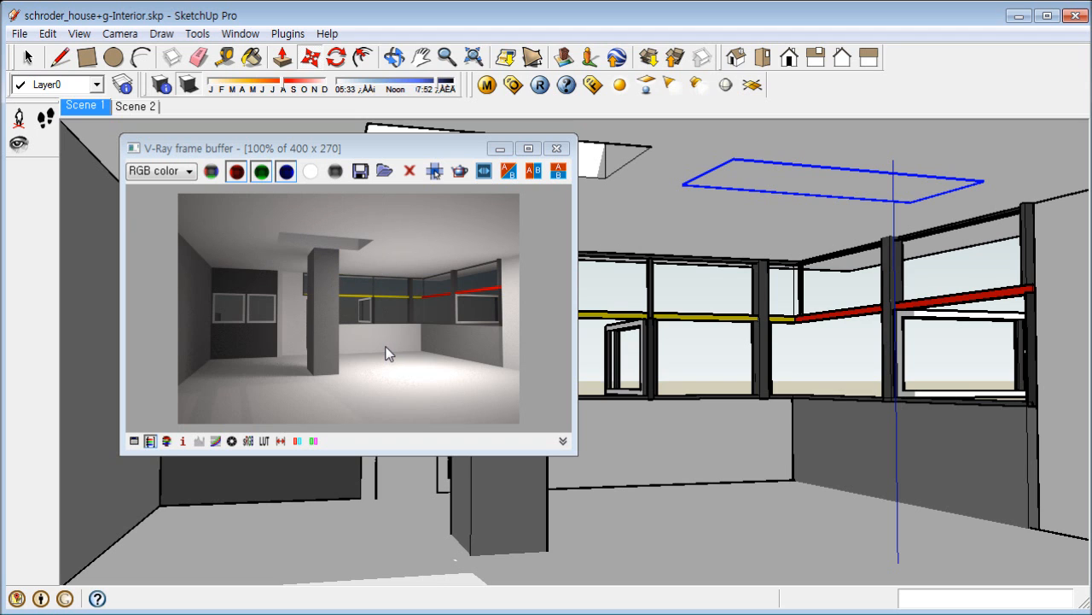
mouse_move(356, 147)
left_mouse_down()
mouse_move(381, 160)
mouse_move(411, 143)
mouse_move(322, 154)
mouse_move(341, 151)
left_mouse_up()
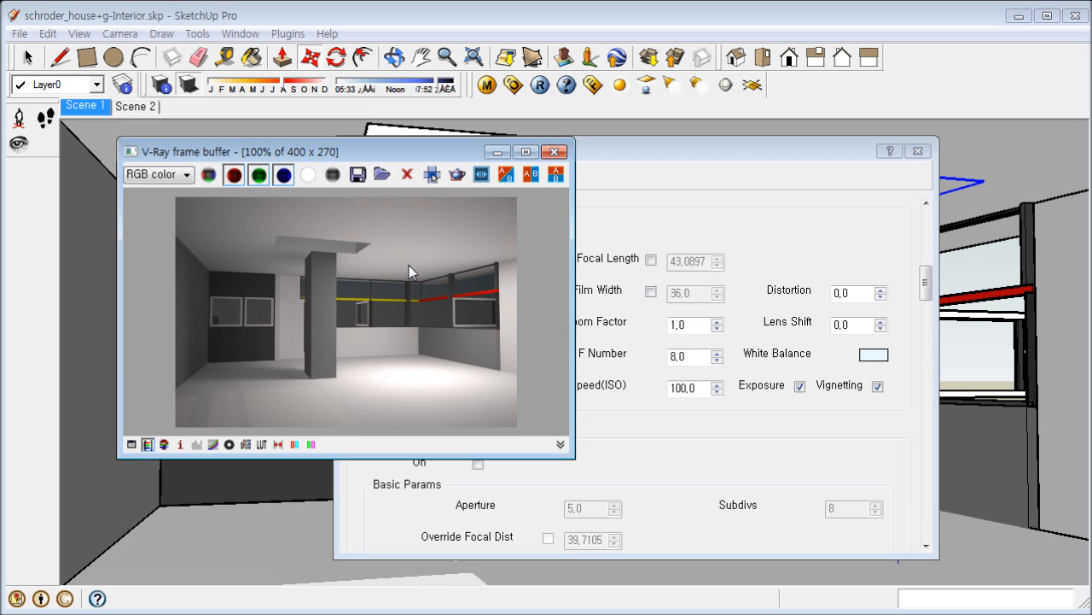
mouse_move(404, 160)
left_mouse_down()
mouse_move(416, 162)
mouse_move(405, 180)
left_mouse_up()
left_click(493, 176)
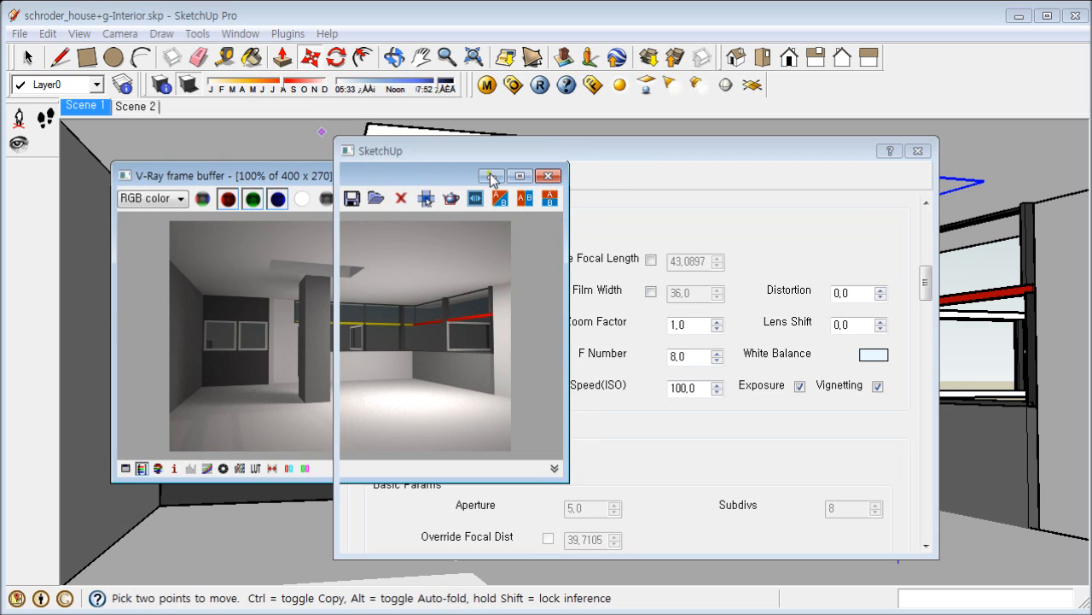
left_click(918, 152)
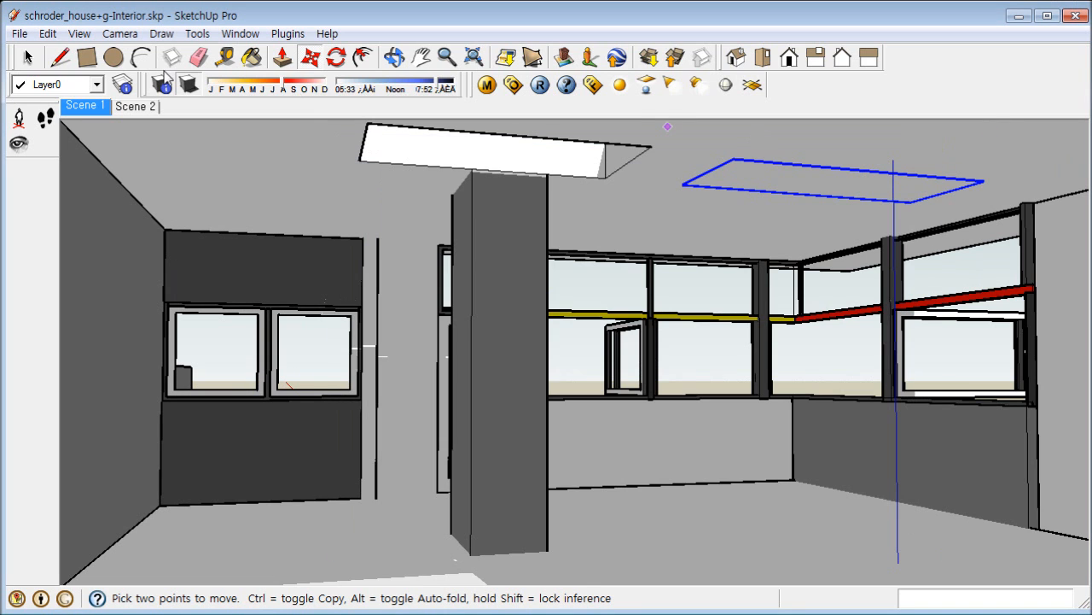
Step: Place the Couch from the Components Sampler on the floor near the right-hand windows
left_click(242, 34)
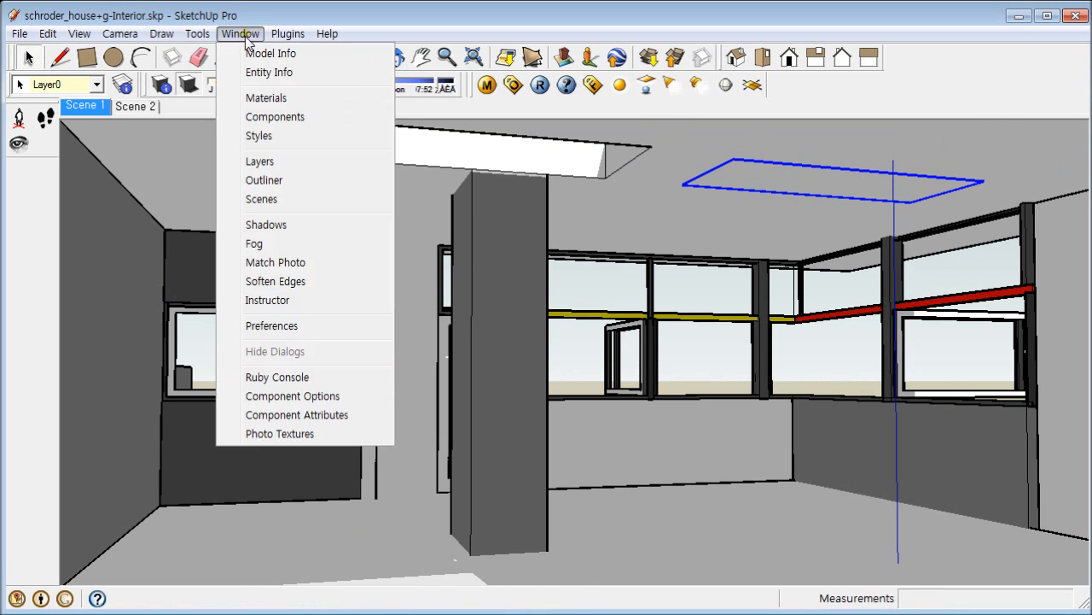
left_click(254, 114)
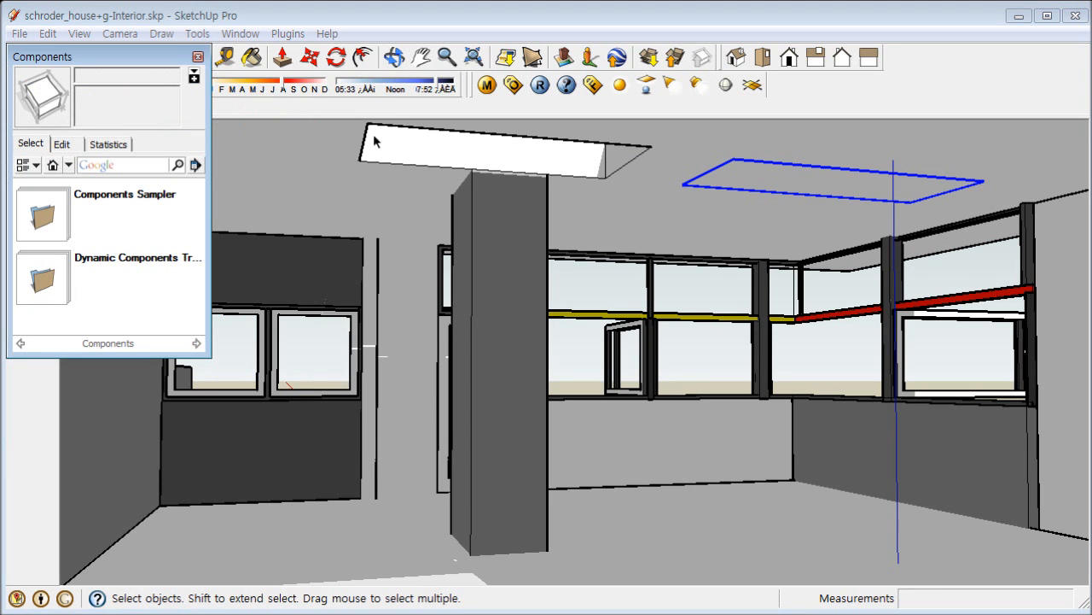
left_click_drag(162, 68, 500, 89)
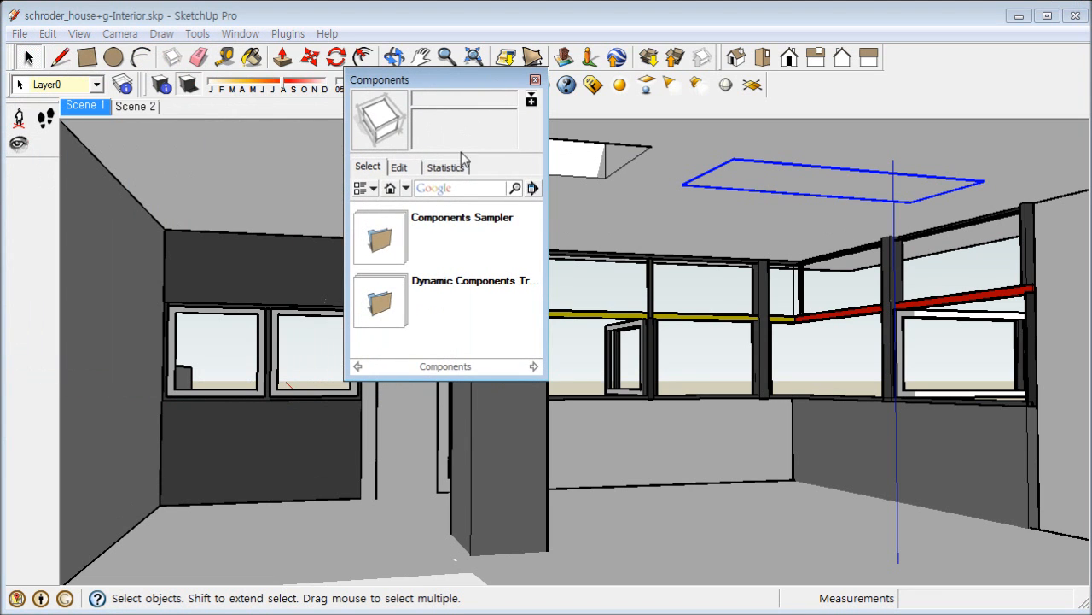
left_click(415, 224)
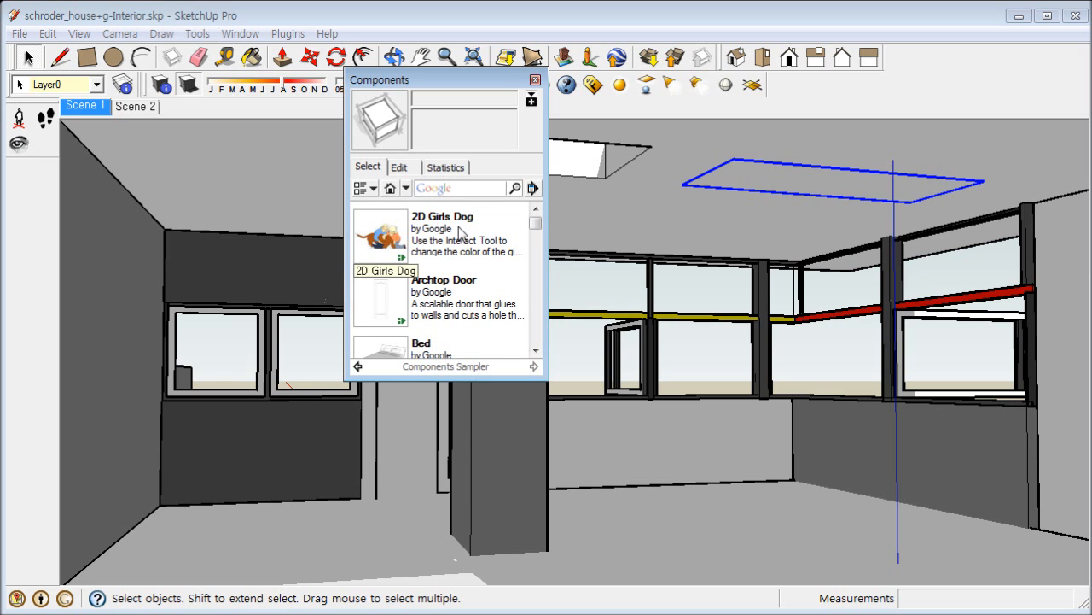
left_click_drag(535, 224, 538, 256)
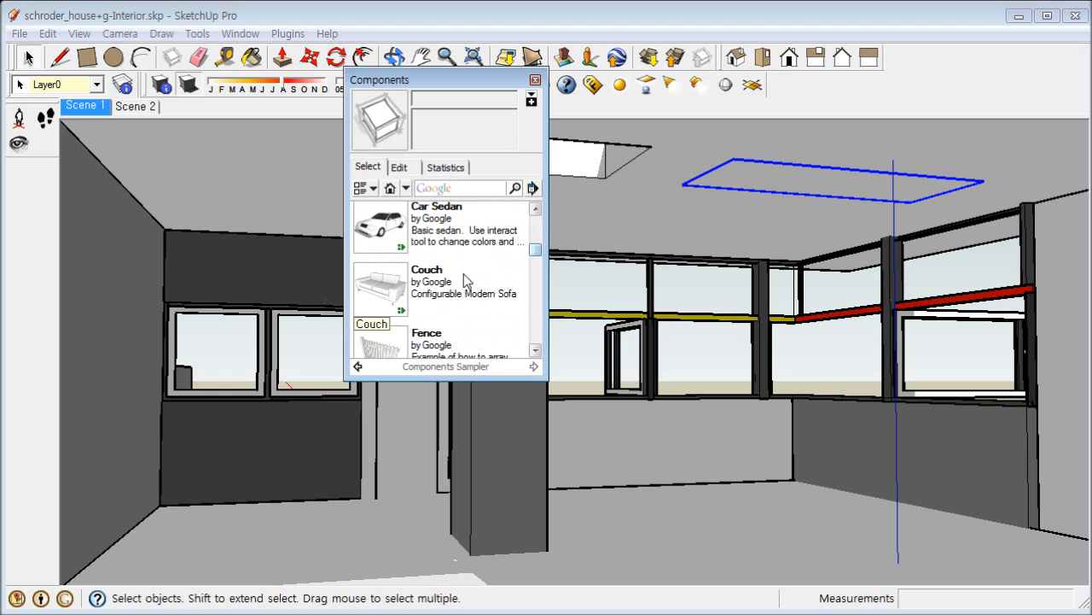
left_click(437, 288)
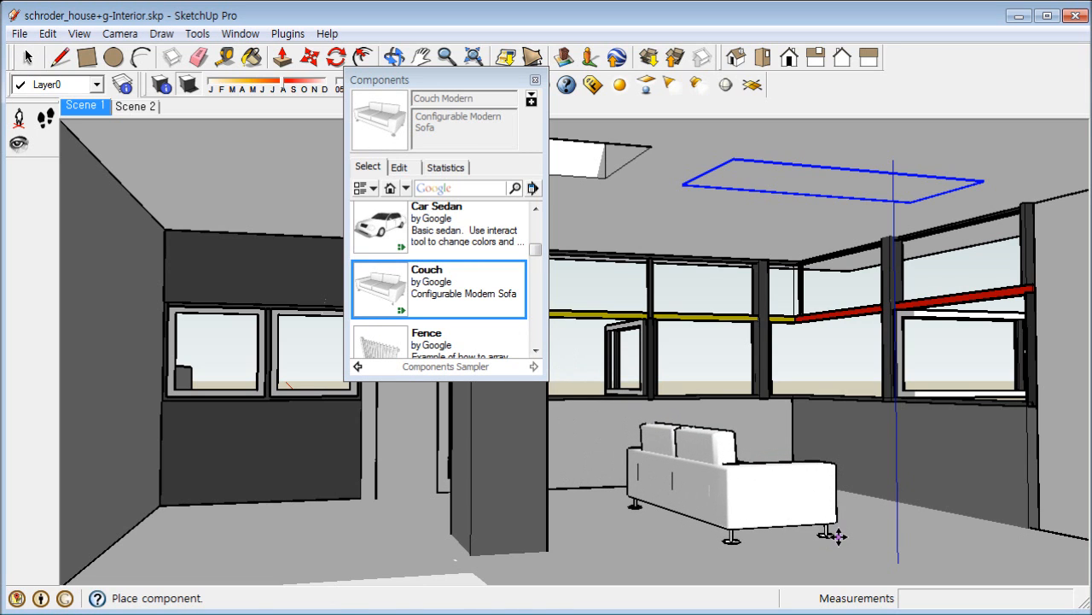
left_click(832, 534)
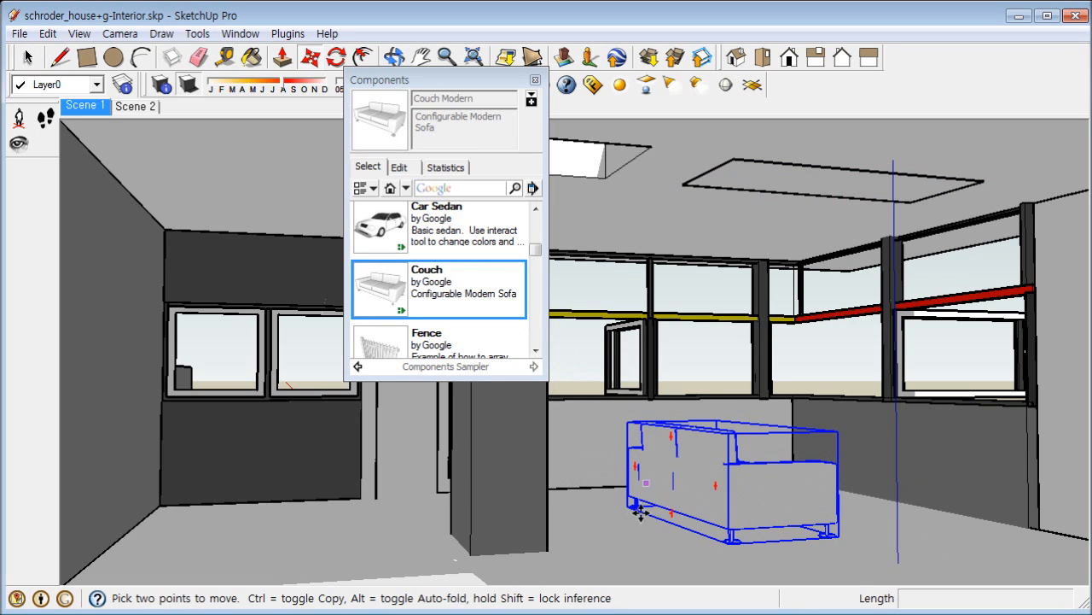
Step: Rotate the couch about 102 degrees on the floor plane around its near corner leg so its seat faces the camera
left_click(343, 60)
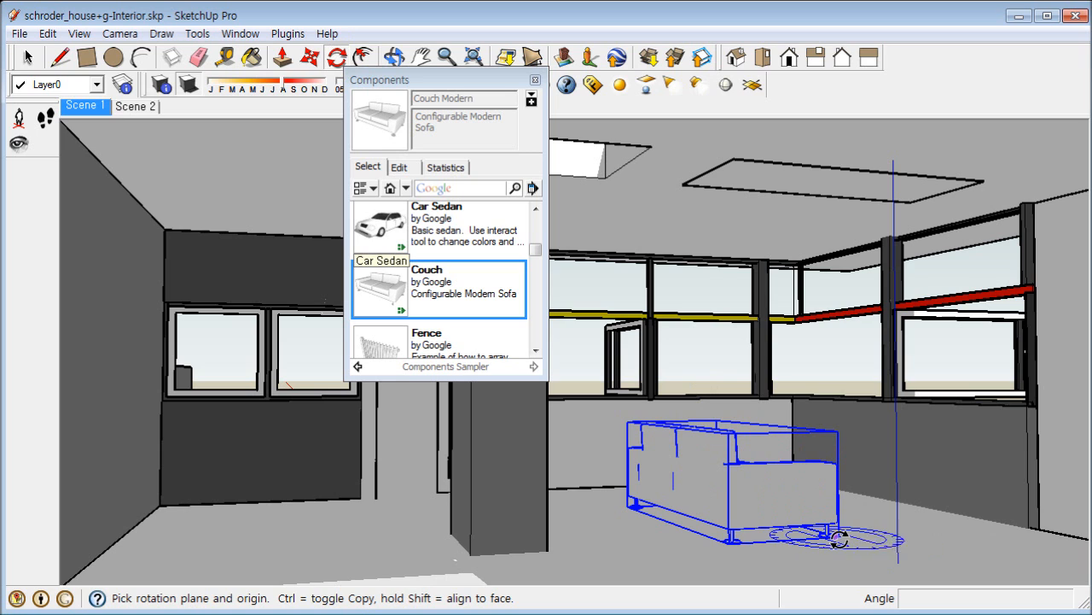
left_click_drag(833, 535, 730, 548)
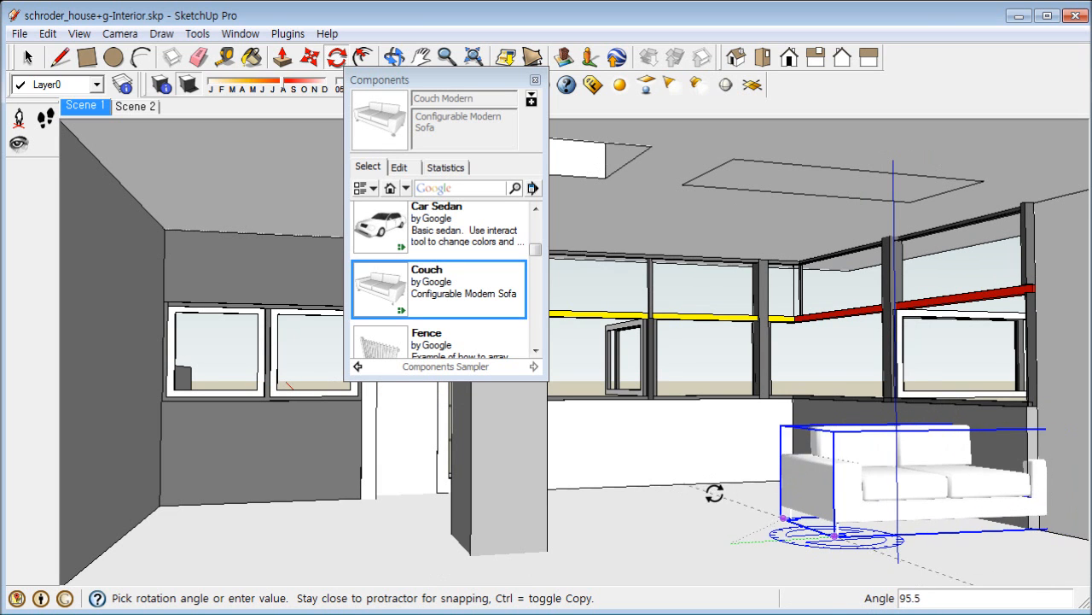
left_click(712, 484)
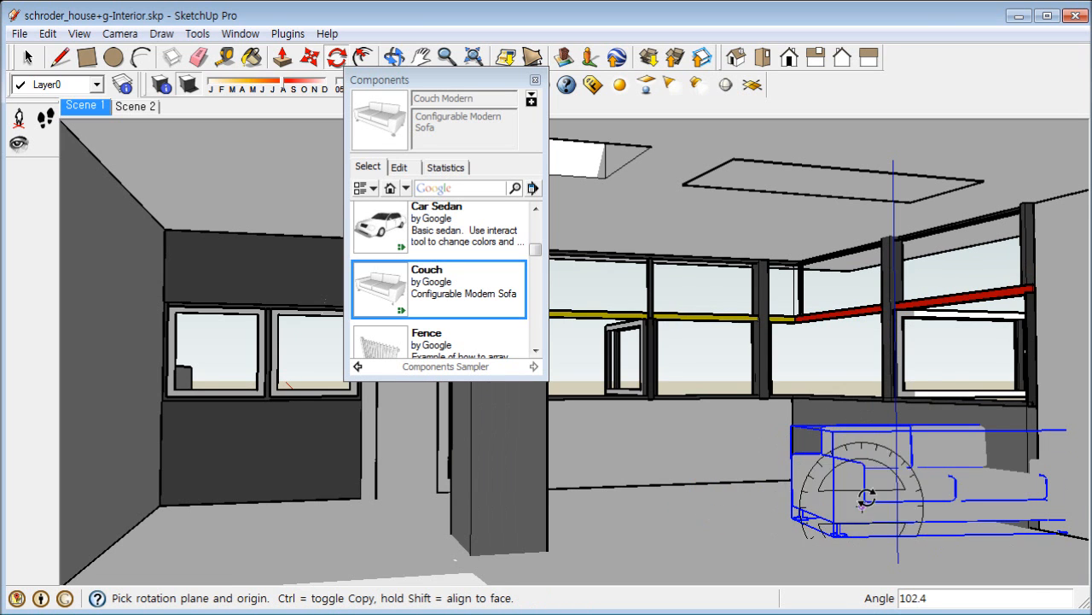
Step: Move the couch about 175.5 cm across the floor toward the column, in front of the low wall
left_click(310, 56)
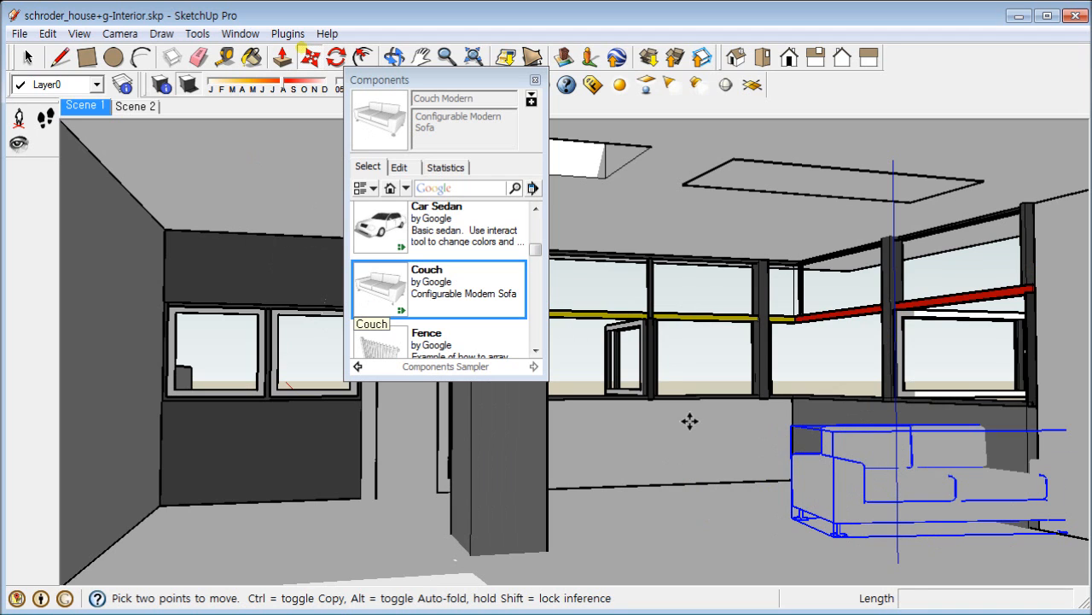
left_click(837, 531)
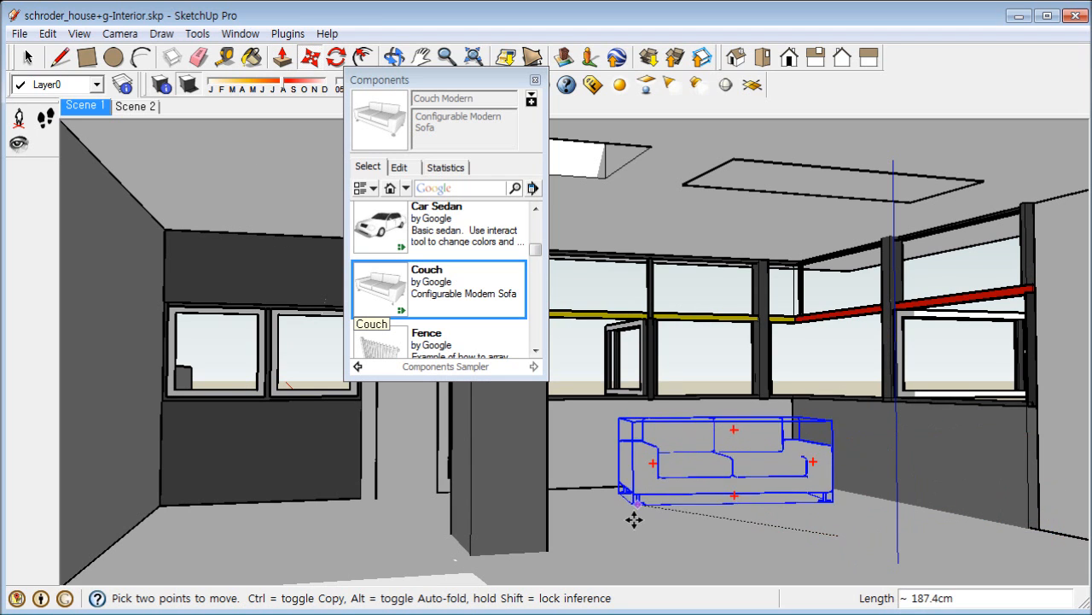
left_click(649, 521)
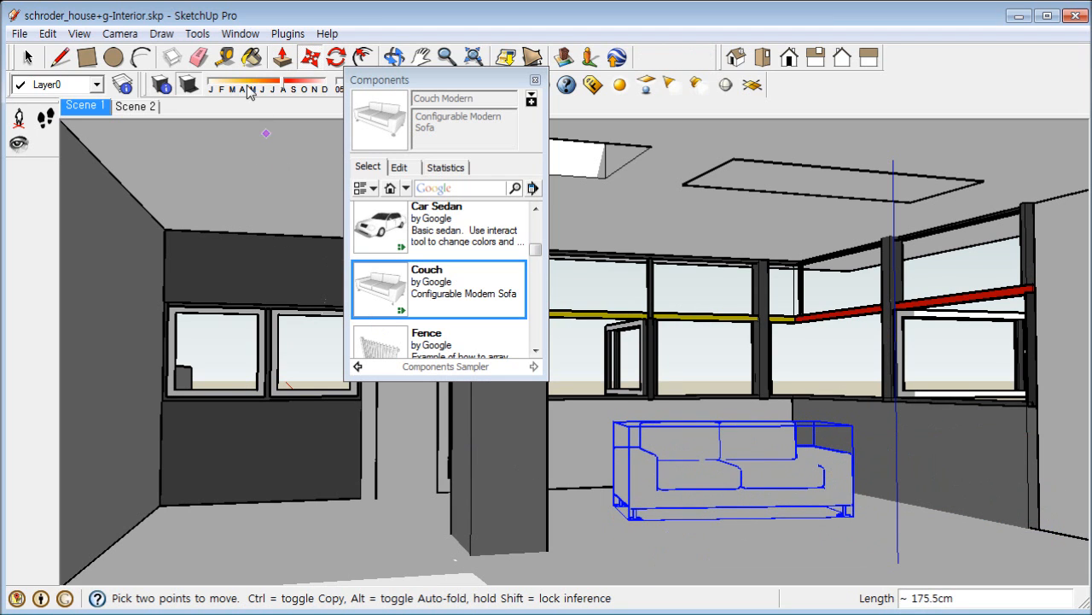
Step: Rotate the couch a further 5.8 degrees or so around its front leg nearest the column
left_click(334, 63)
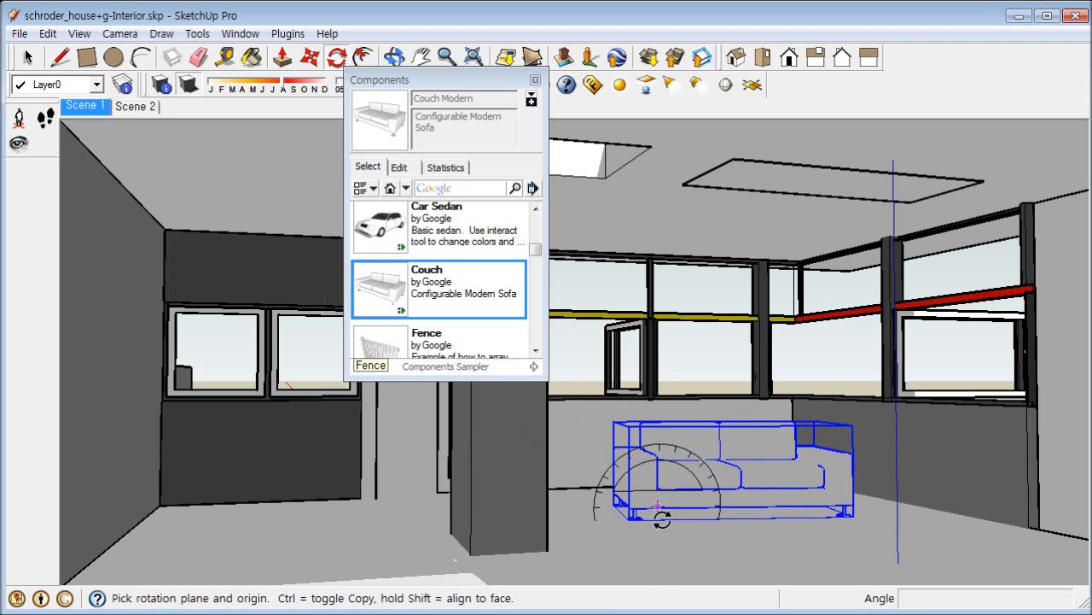
left_click_drag(641, 518, 846, 533)
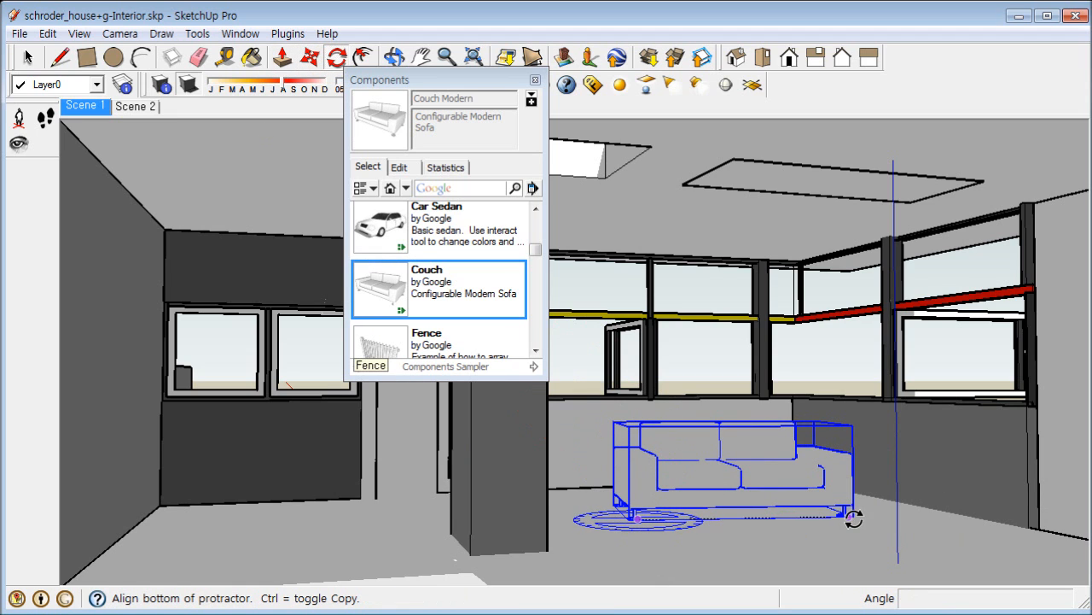
left_click(860, 520)
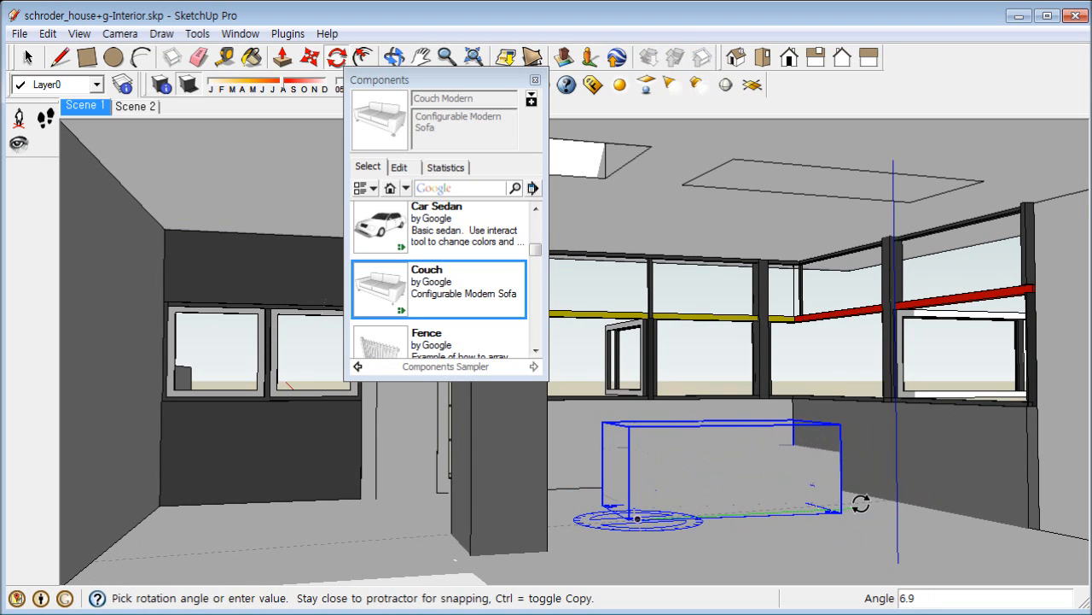
left_click(859, 504)
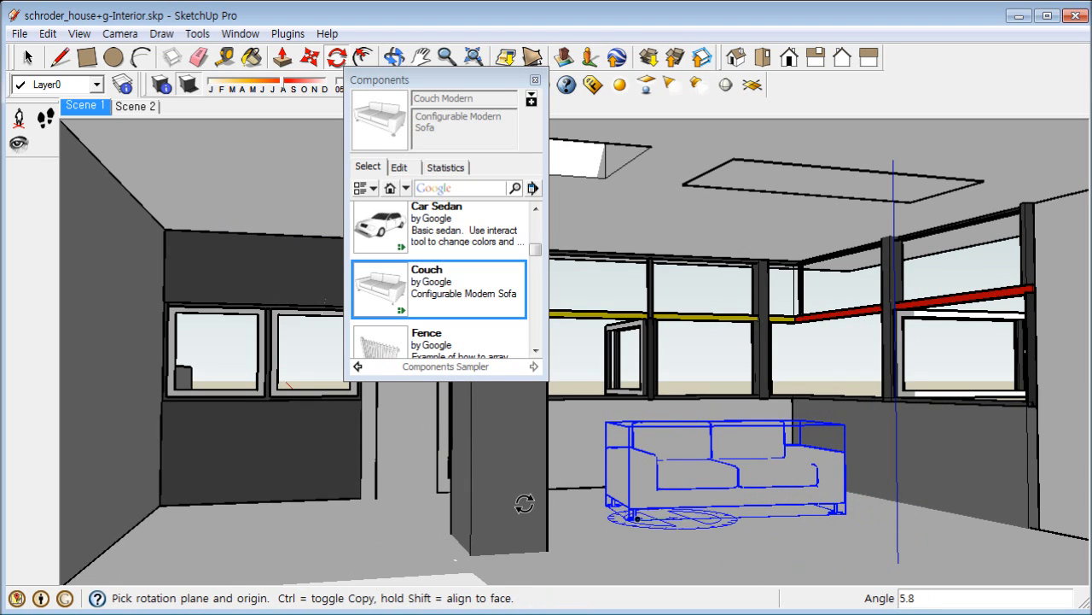
Step: Move the couch about 38.1 cm forward on the floor, close the component browser and return to the Select tool
left_click(310, 56)
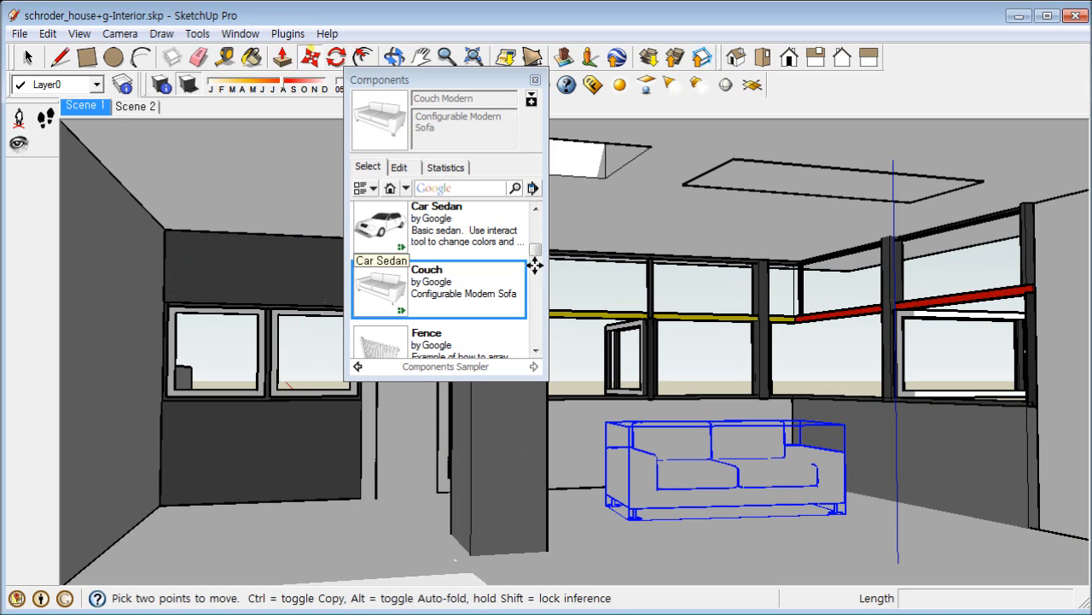
left_click(636, 519)
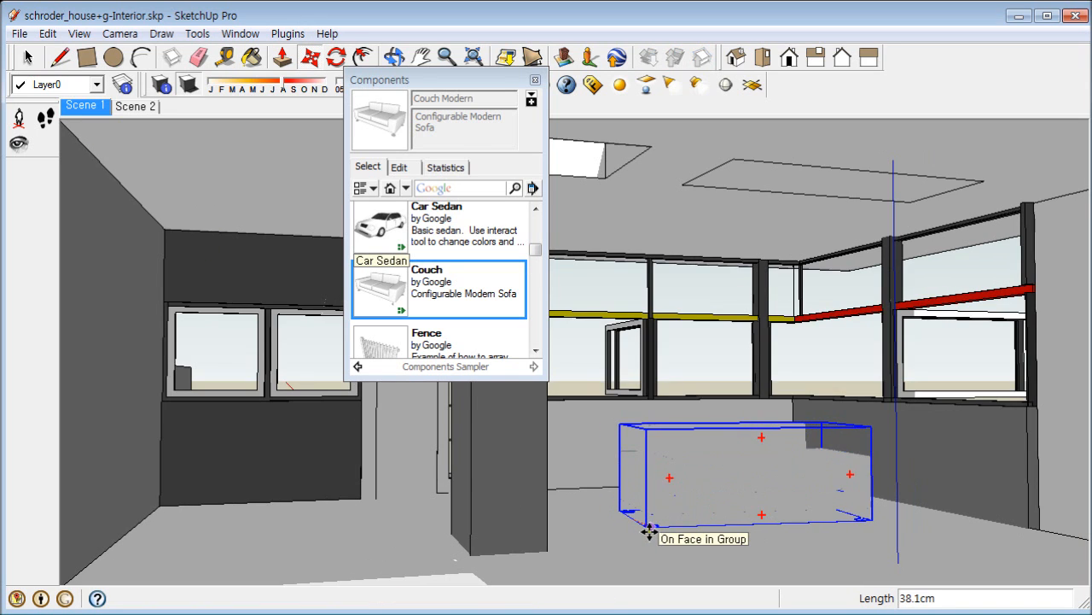
left_click(649, 531)
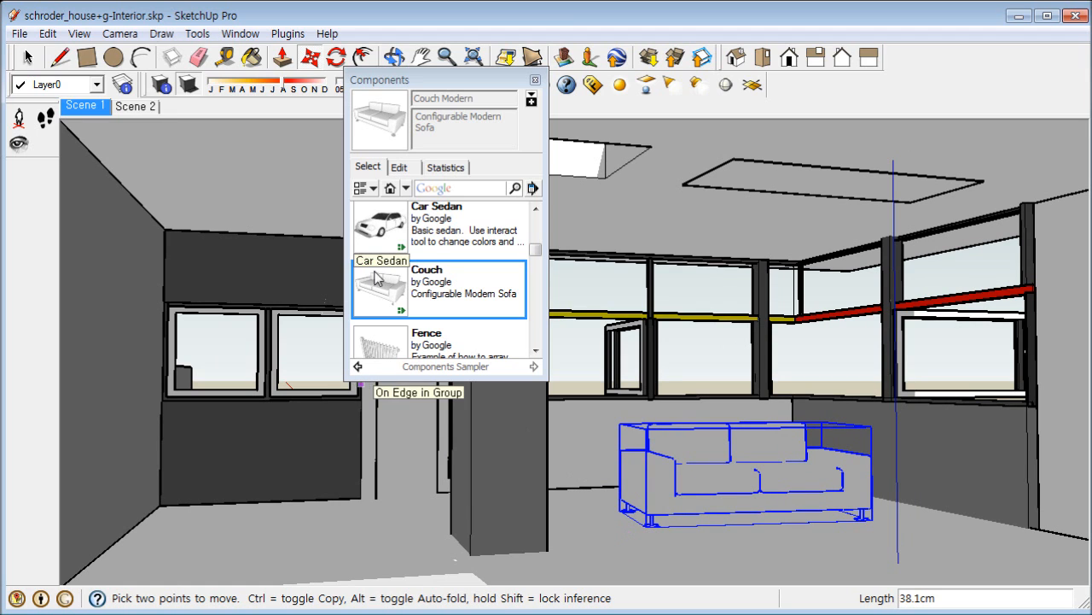
left_click(535, 81)
left_click(26, 56)
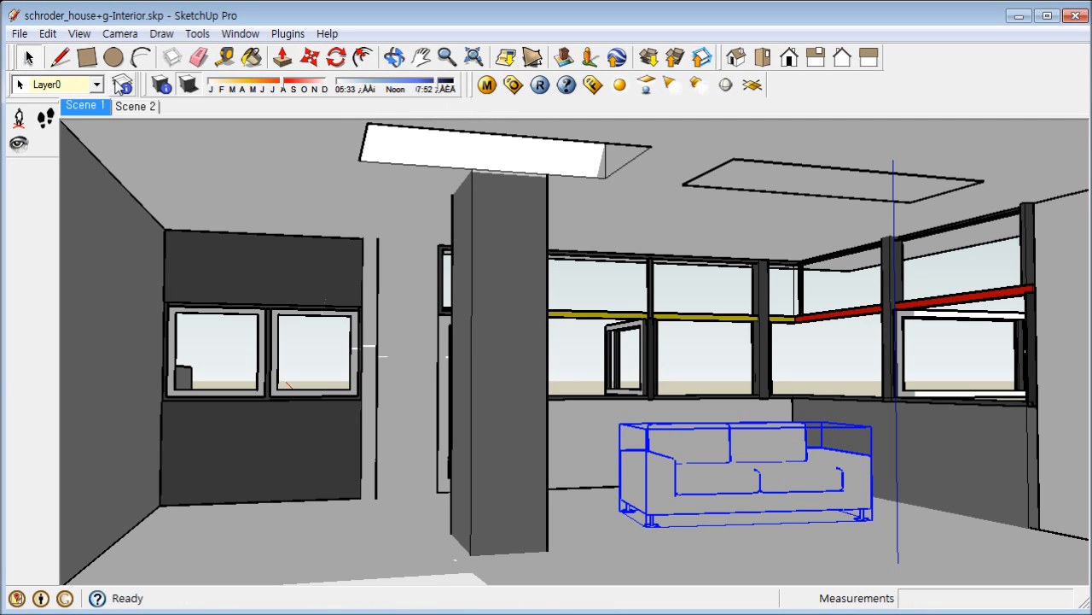
Step: Open the layer list, purge its unused layers and sort it by name
left_click(122, 85)
left_click_drag(273, 139, 298, 381)
left_click(282, 146)
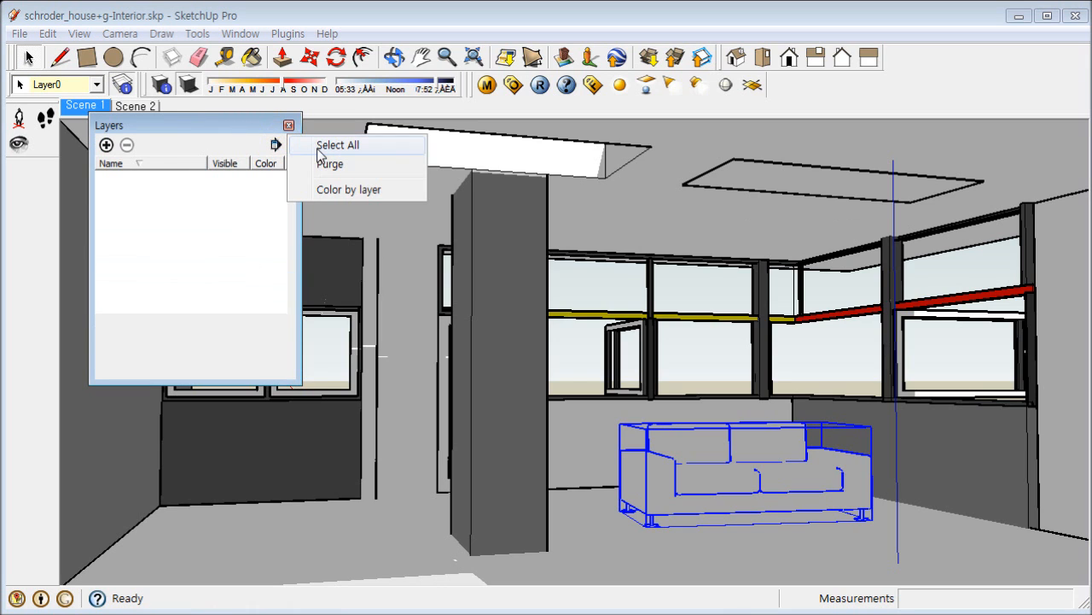
left_click(297, 164)
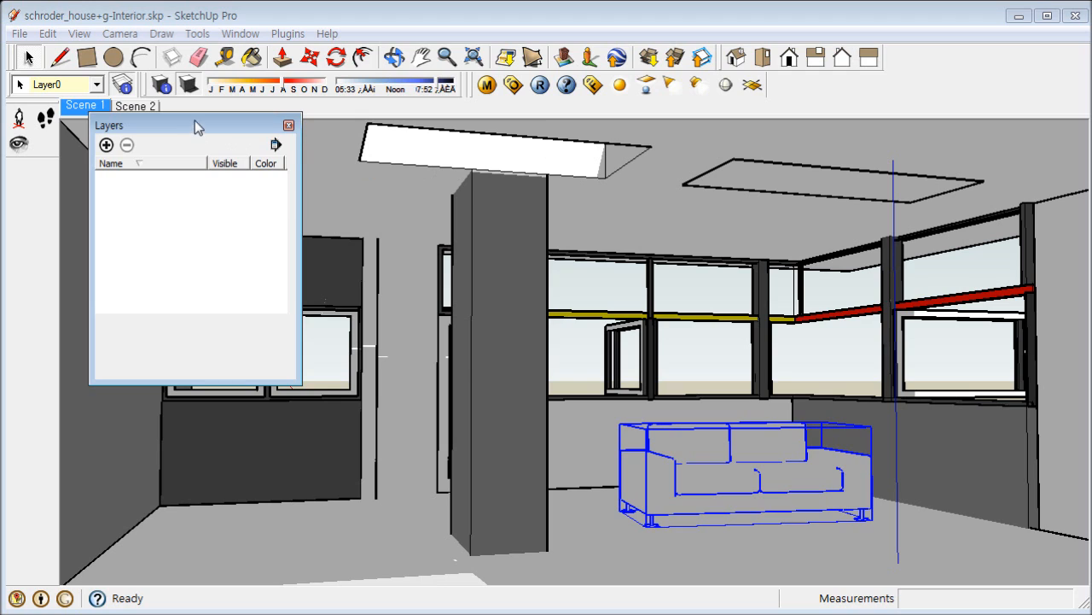
left_click_drag(194, 121, 223, 120)
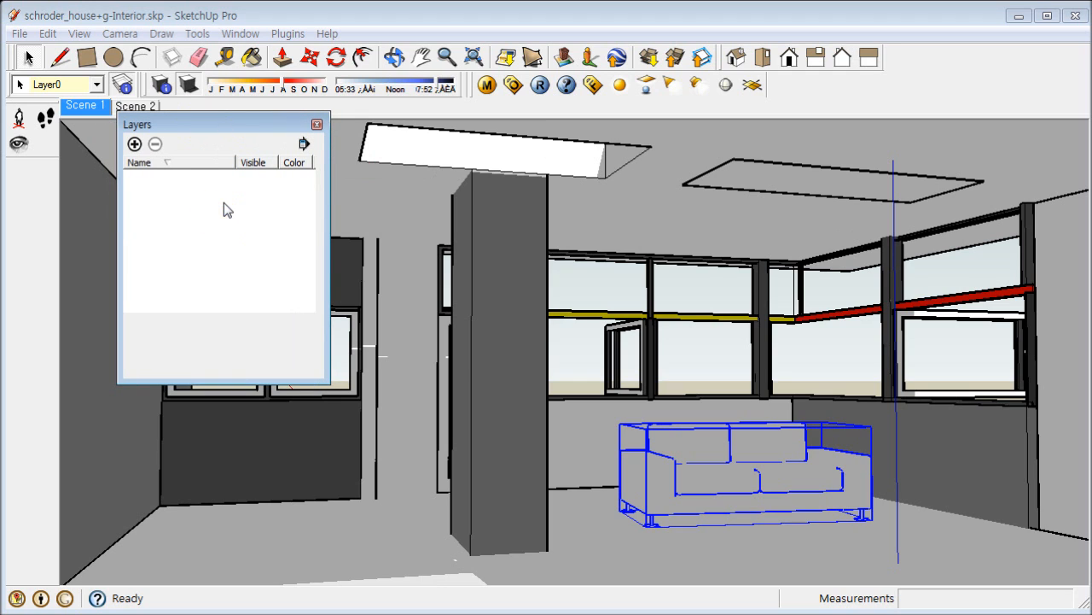
left_click(188, 164)
left_click_drag(322, 378, 253, 356)
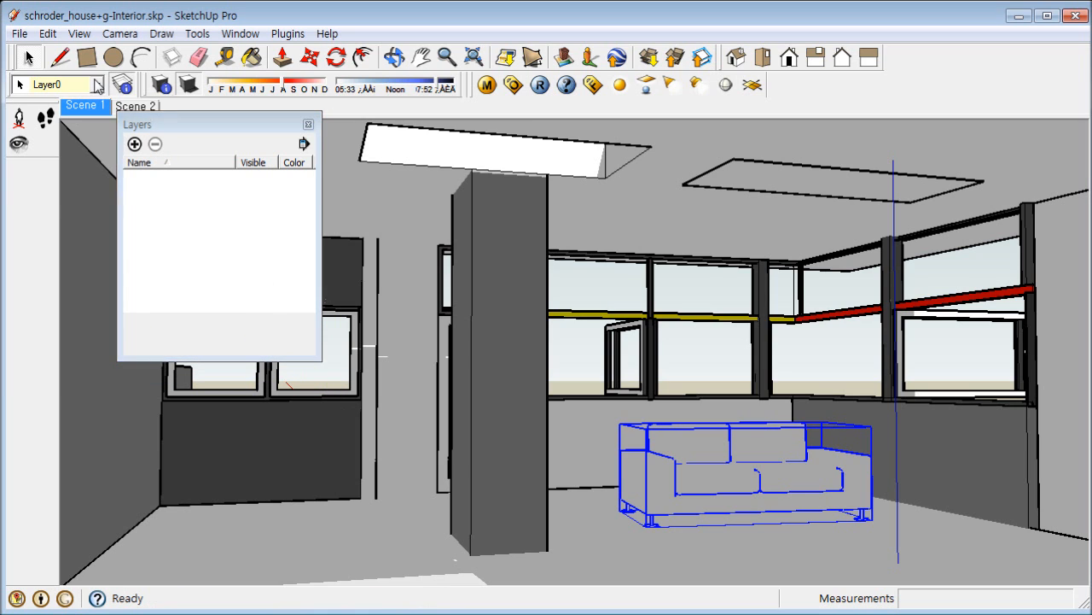
Step: Assign the selected couch to the Wood Floor layer
left_click(98, 84)
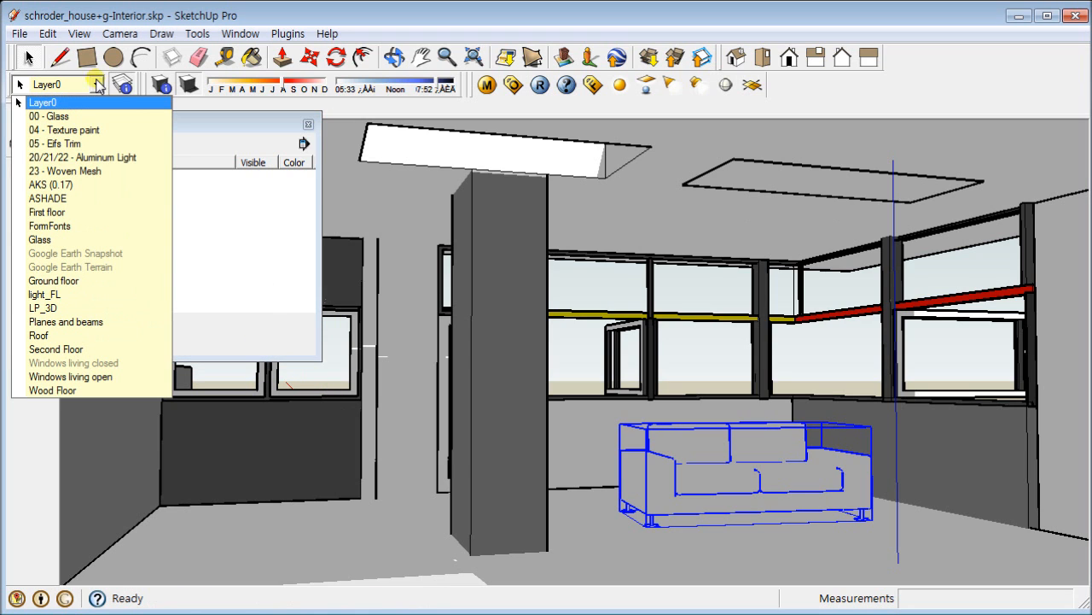
left_click(58, 390)
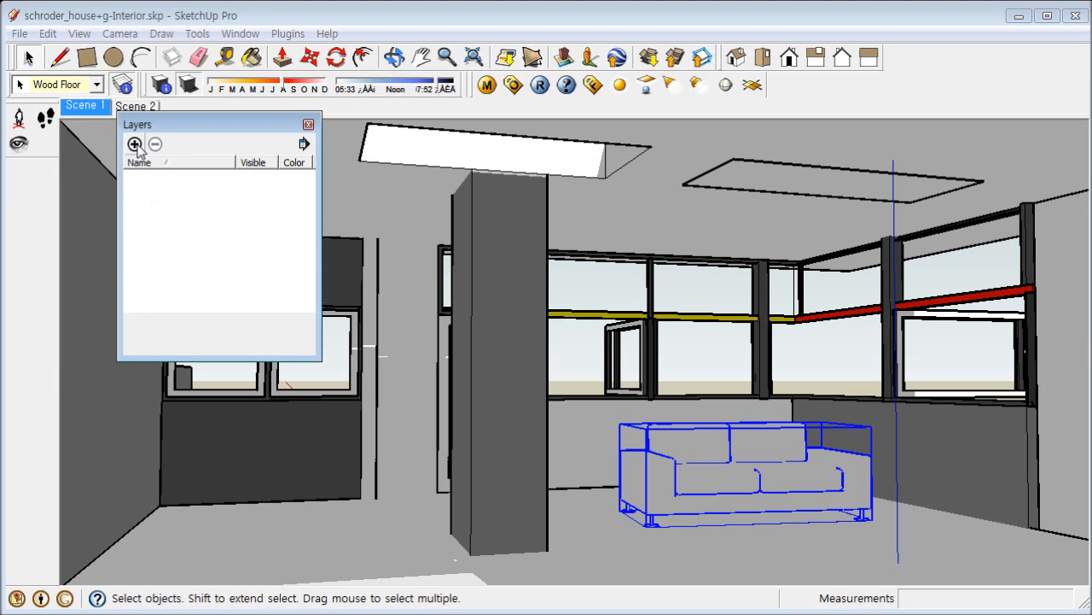
Step: Repopulate the layer list by adding a layer and purging unused ones, and make Wood Floor the current layer
left_click(134, 144)
left_click(212, 256)
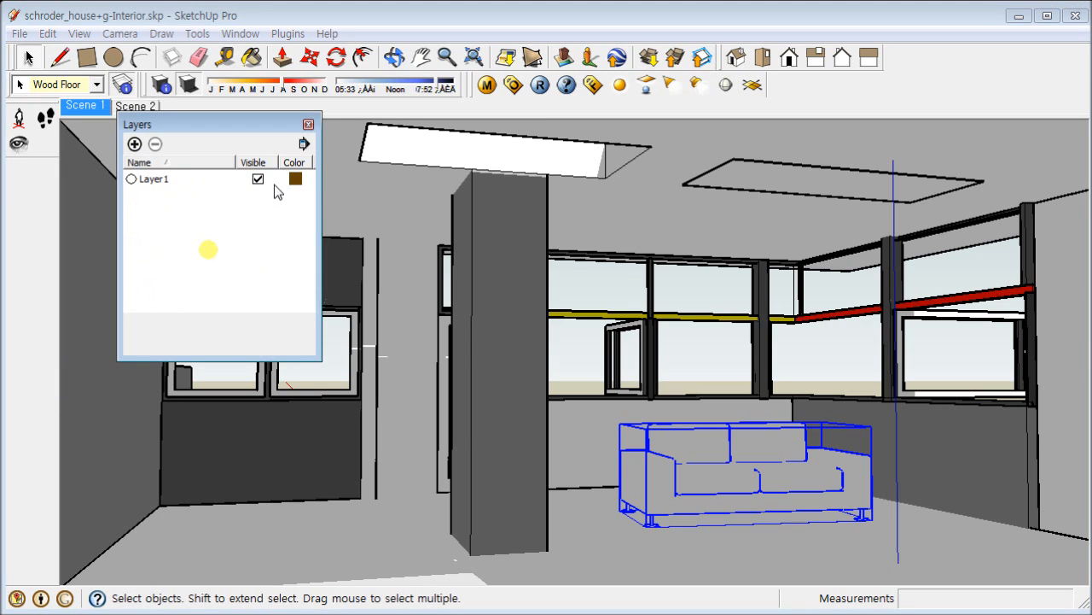
left_click(304, 144)
left_click(357, 161)
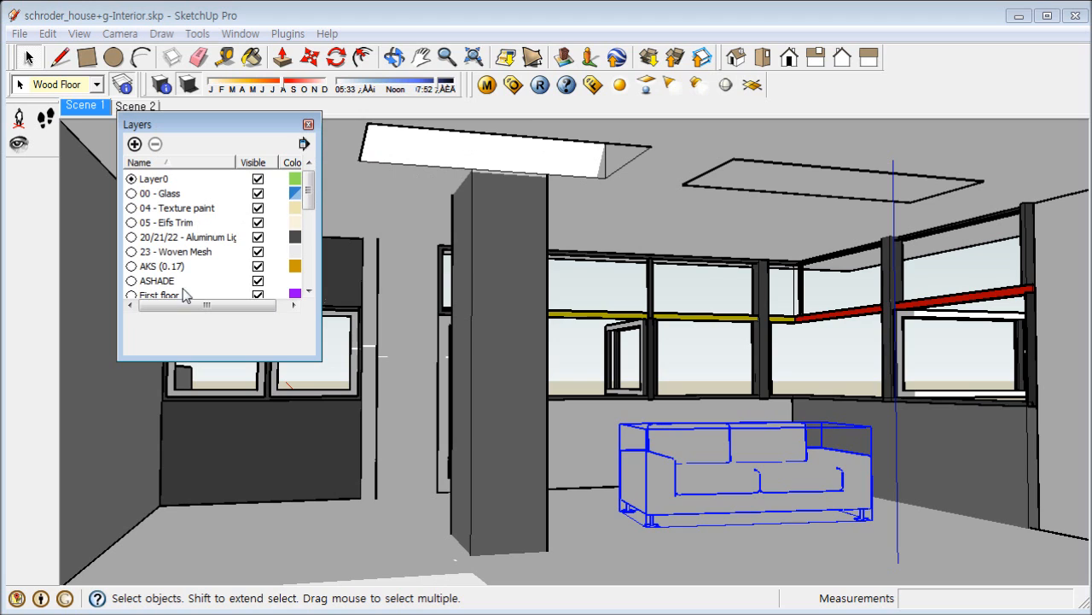
left_click_drag(308, 184, 315, 307)
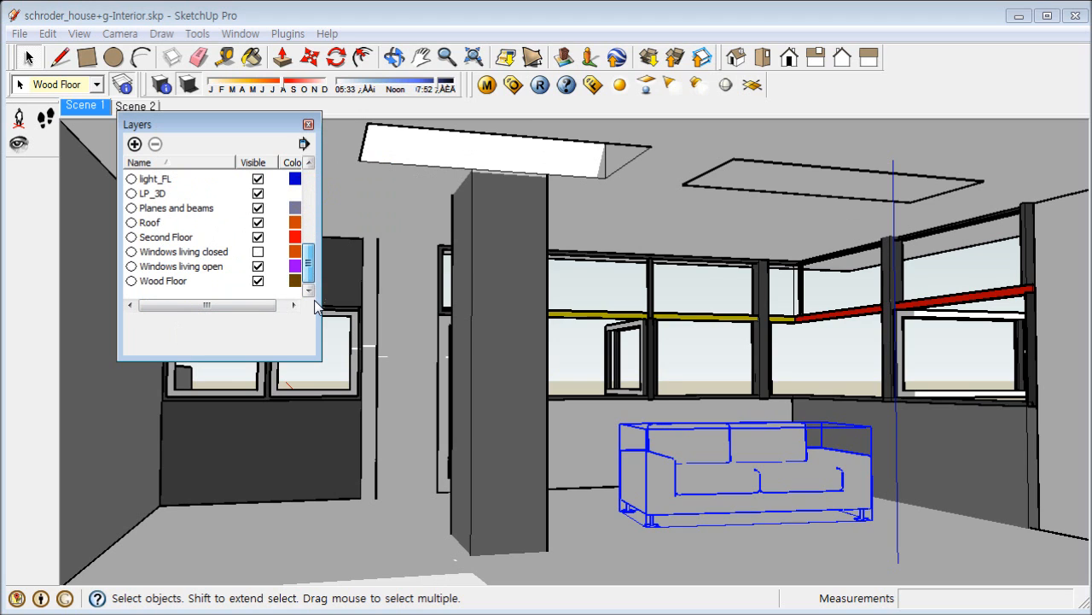
left_click(132, 281)
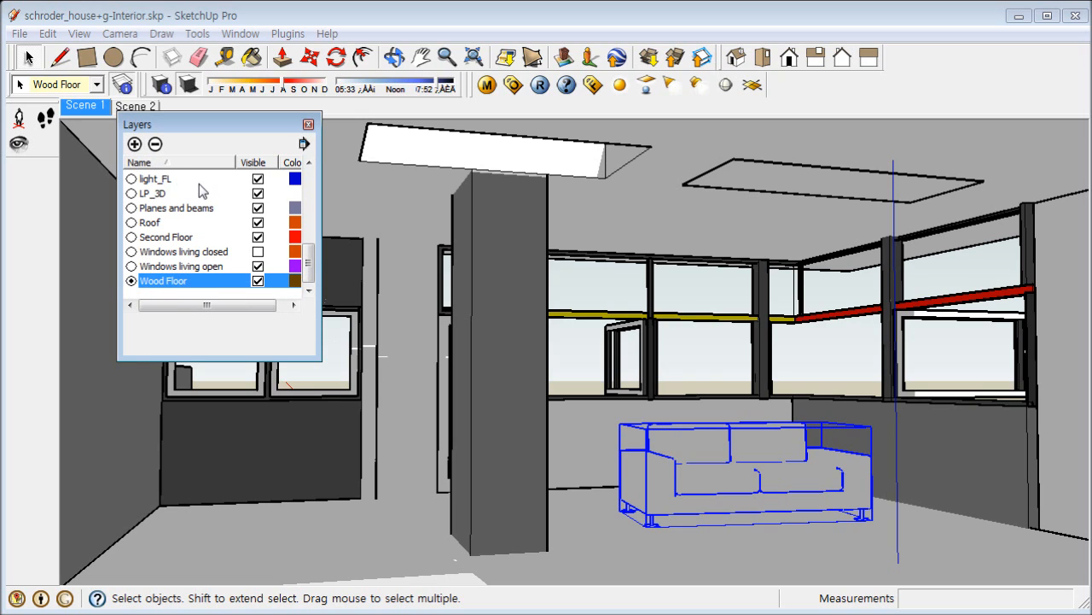
Step: Assign the floor of the room to the Wood Floor layer and close the layer list
left_click(291, 544)
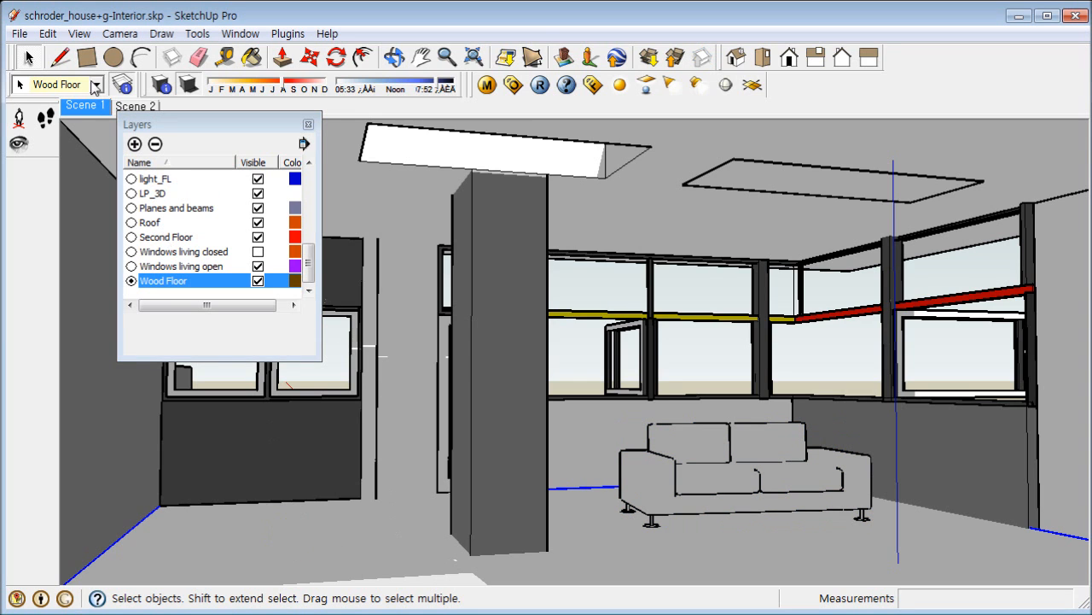
left_click(96, 85)
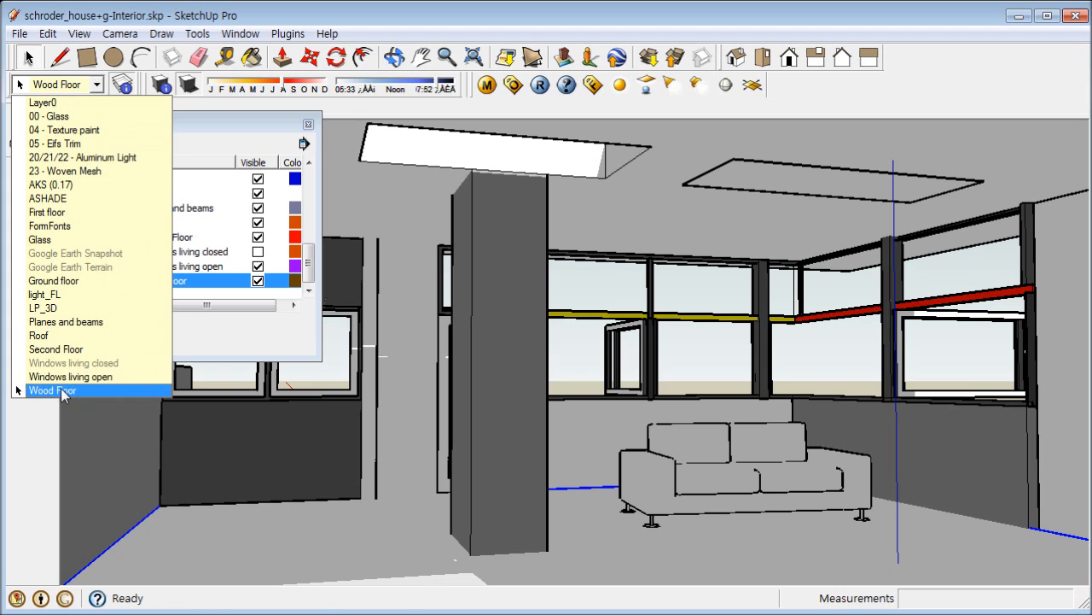
left_click(67, 390)
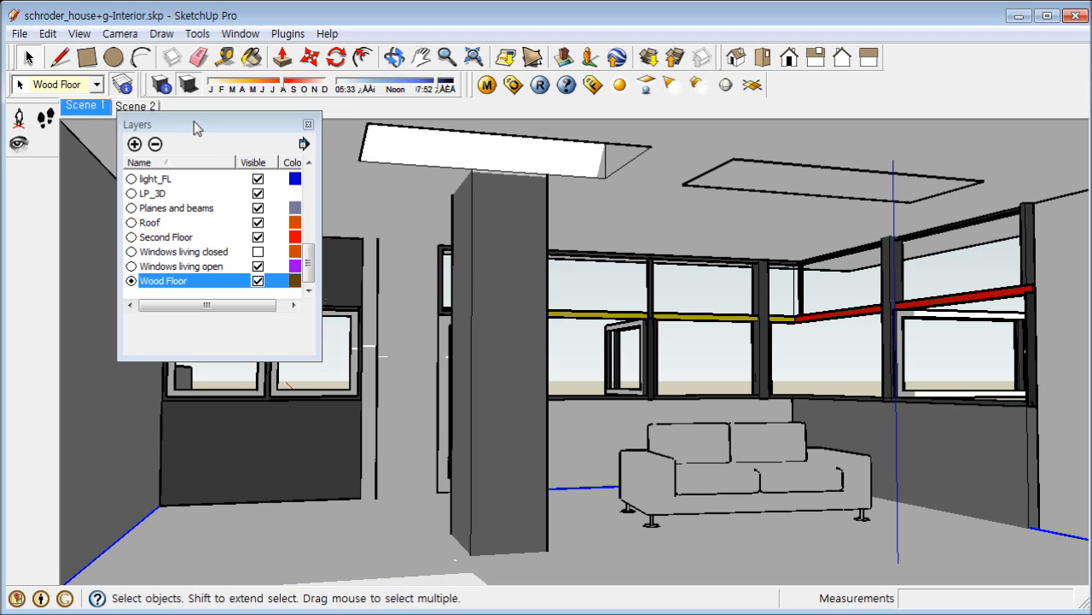
left_click_drag(194, 122, 199, 131)
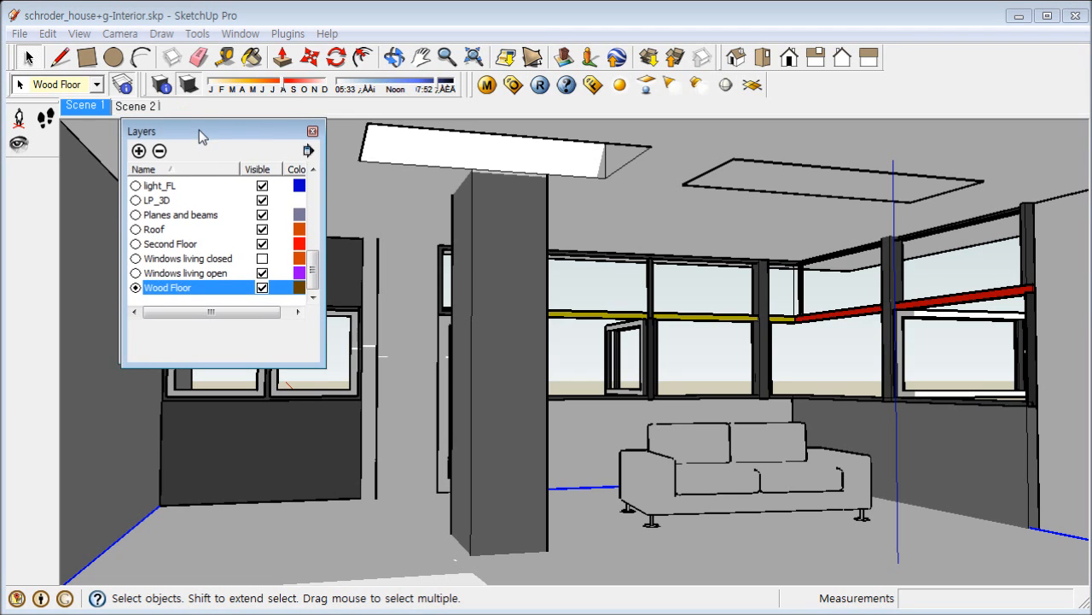
left_click(313, 134)
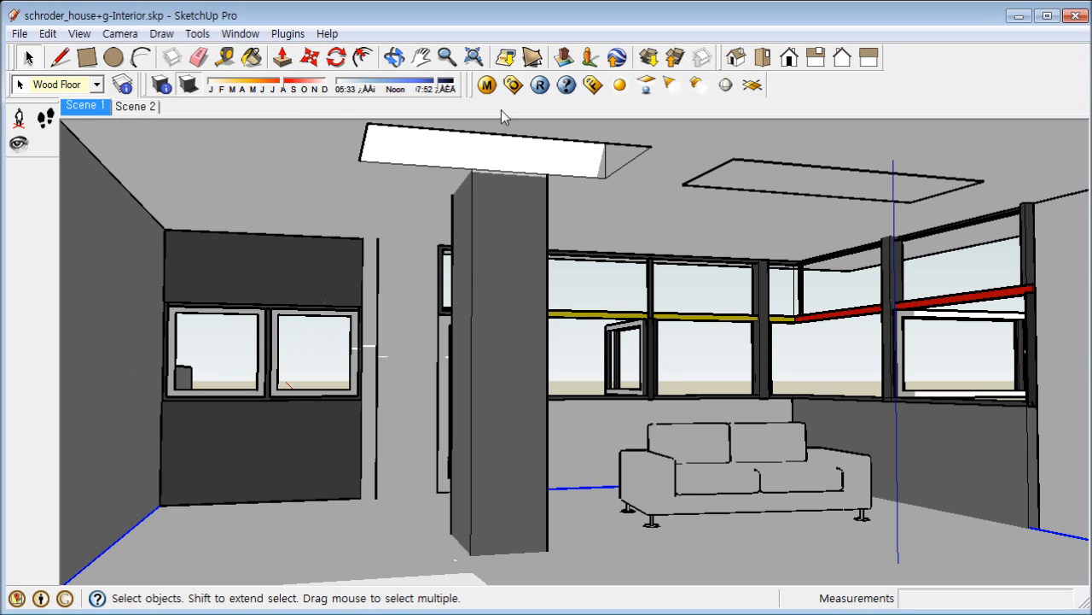
Step: Open the V-Ray Material Editor and create a new Standard material under Scene Materials
left_click(487, 84)
left_click_drag(502, 152, 515, 136)
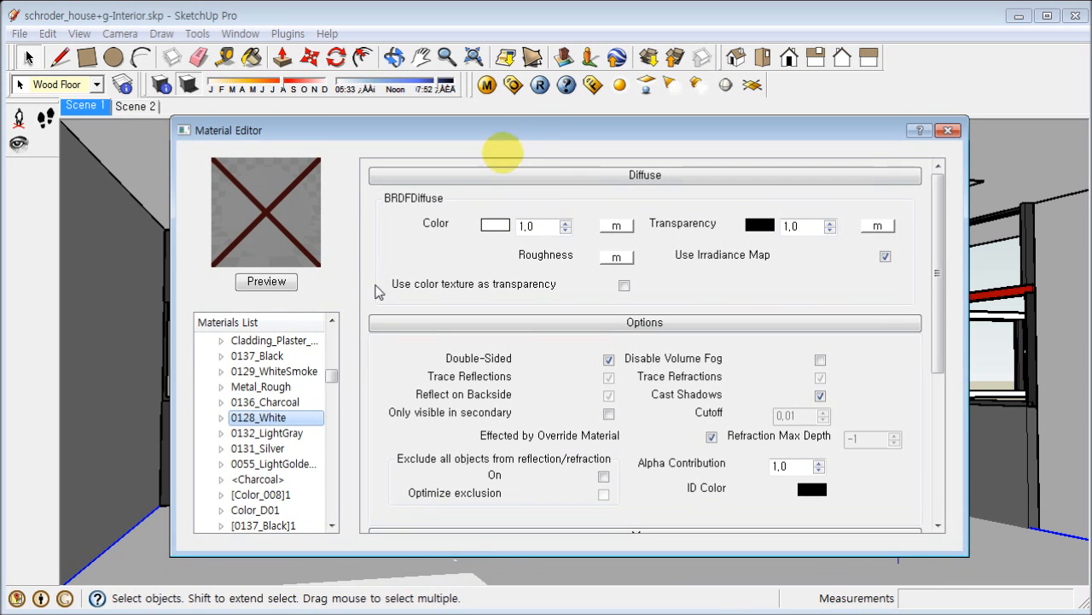
left_click_drag(332, 375, 332, 334)
left_click(251, 341)
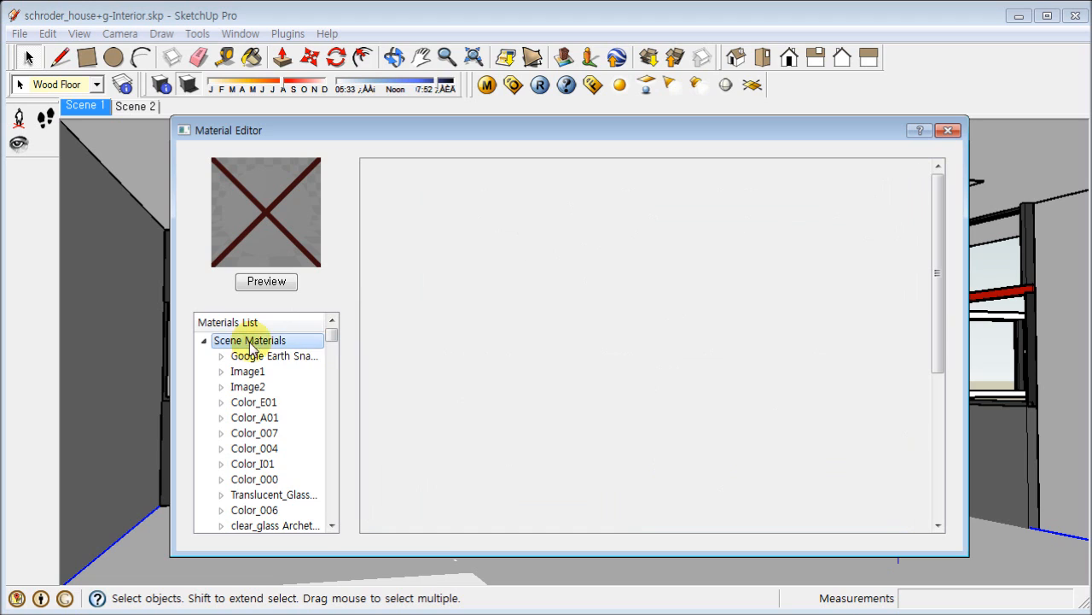
right_click(253, 349)
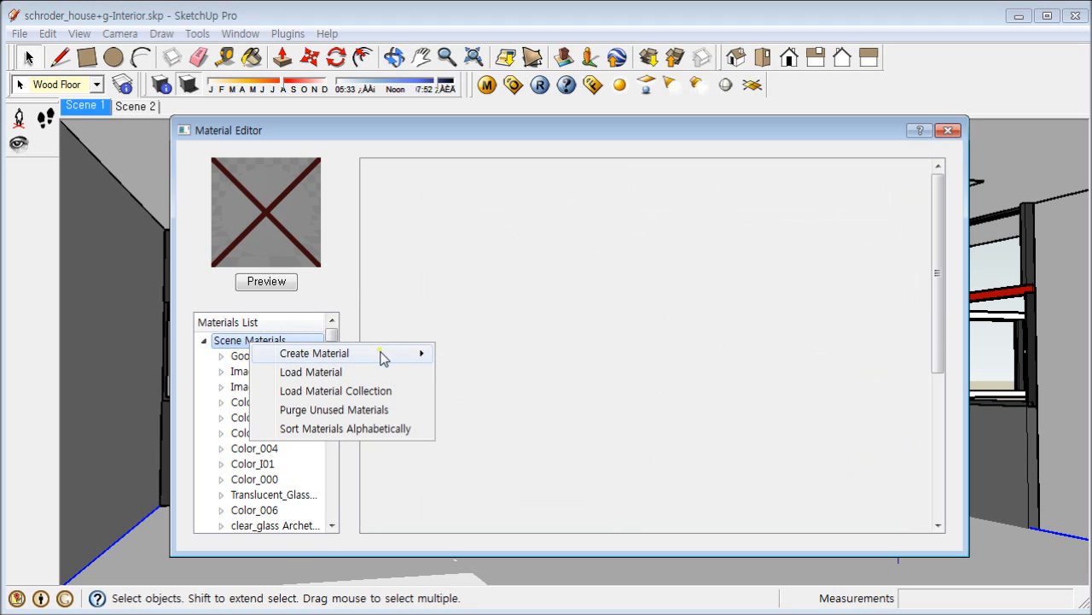
mouse_move(381, 356)
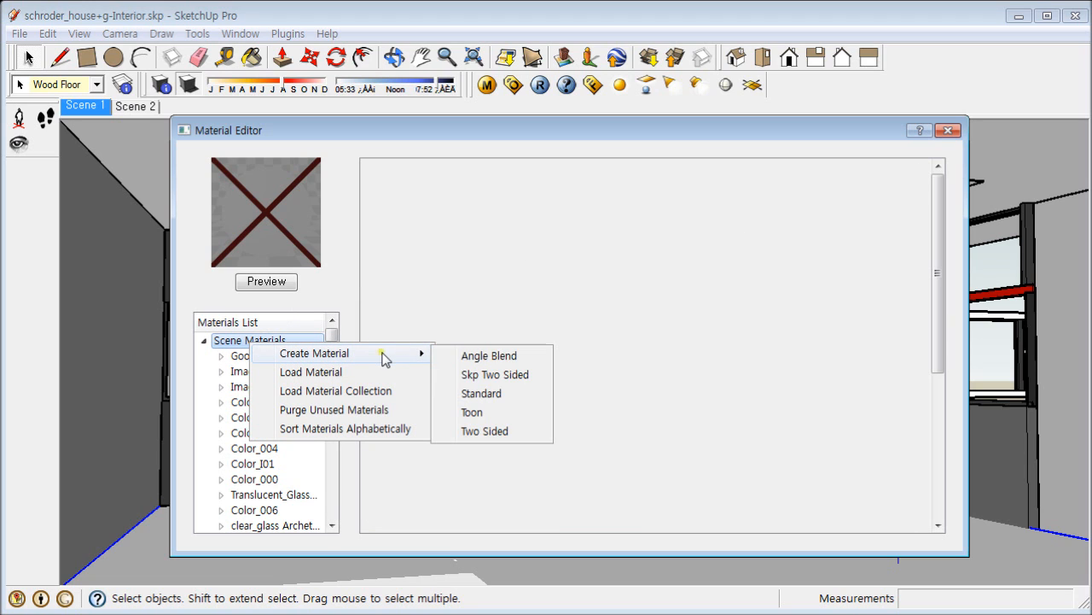
left_click(490, 395)
Step: Rename the new DefaultMaterial at the end of the materials list as "Wood - F"
left_click_drag(335, 339, 336, 513)
left_click(277, 509)
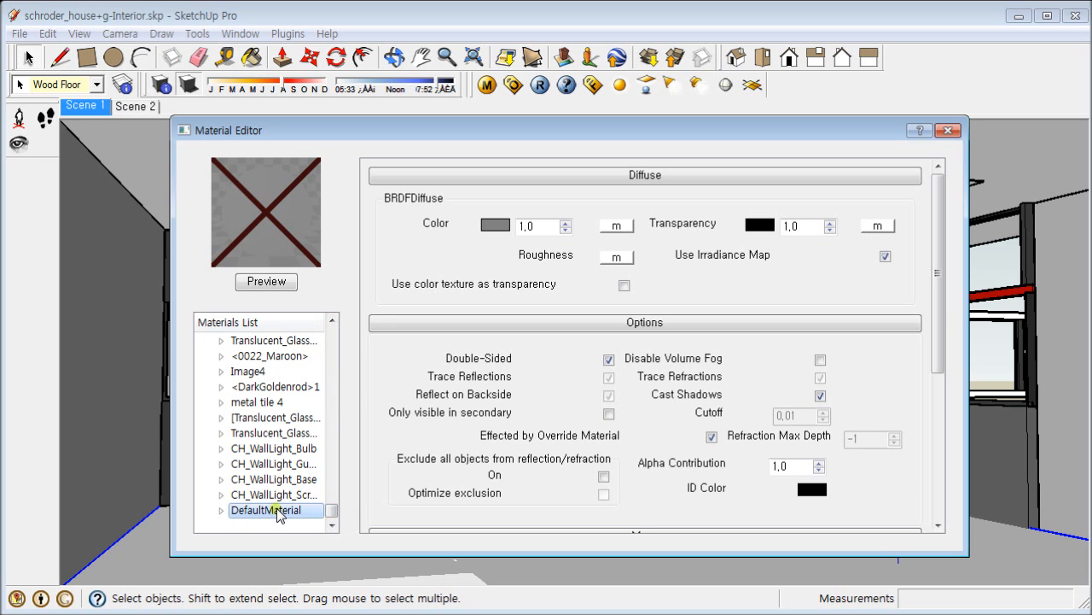
right_click(277, 512)
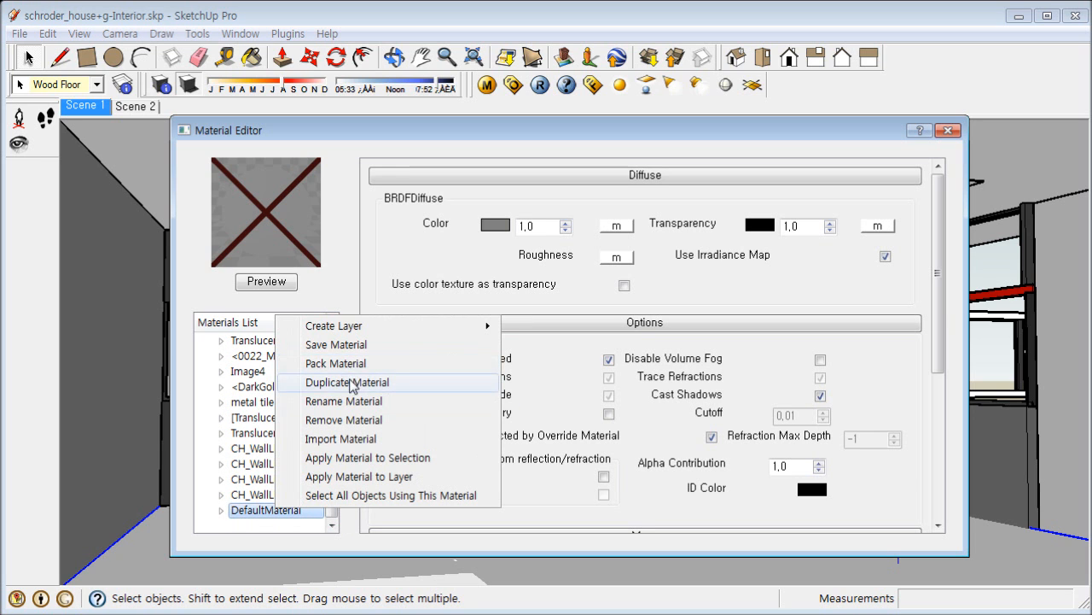
left_click(344, 402)
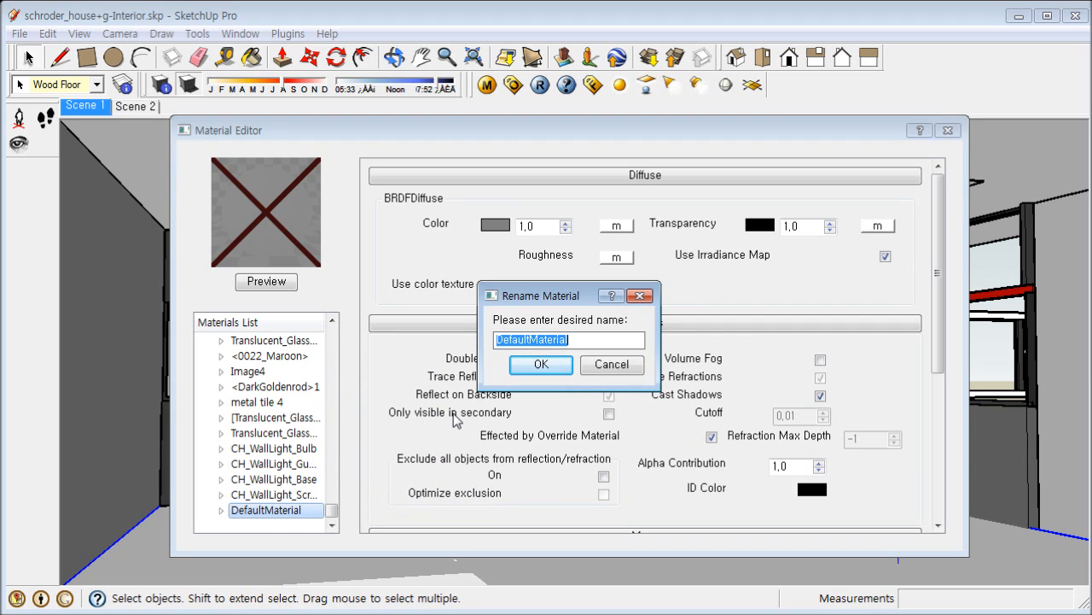
type("Wood - F")
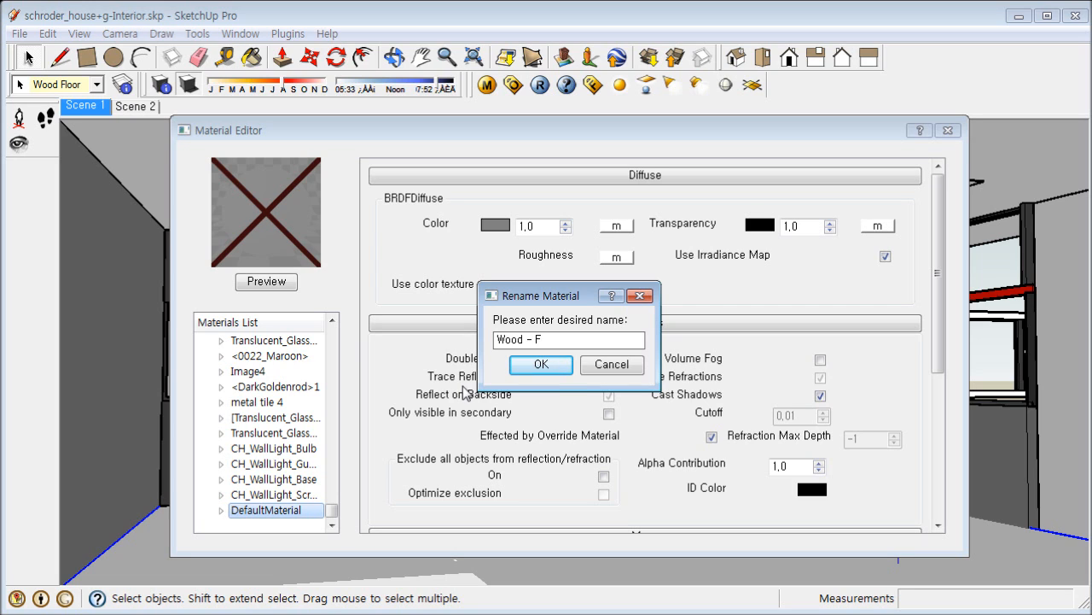
left_click(522, 365)
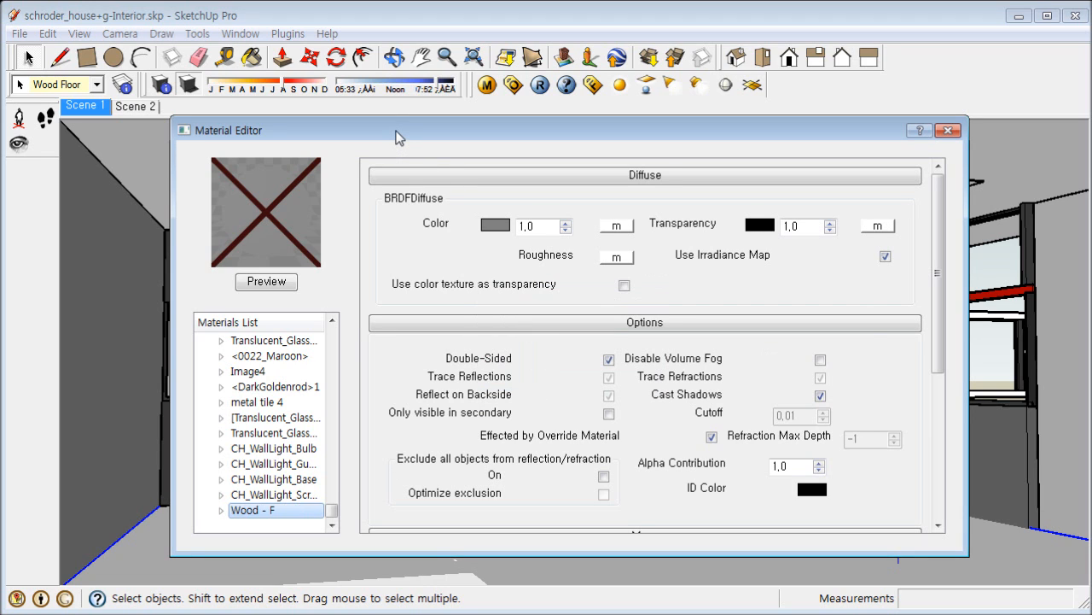
Step: Give the diffuse color of the Wood - F material a TexBitmap texture map
left_click_drag(395, 138, 380, 135)
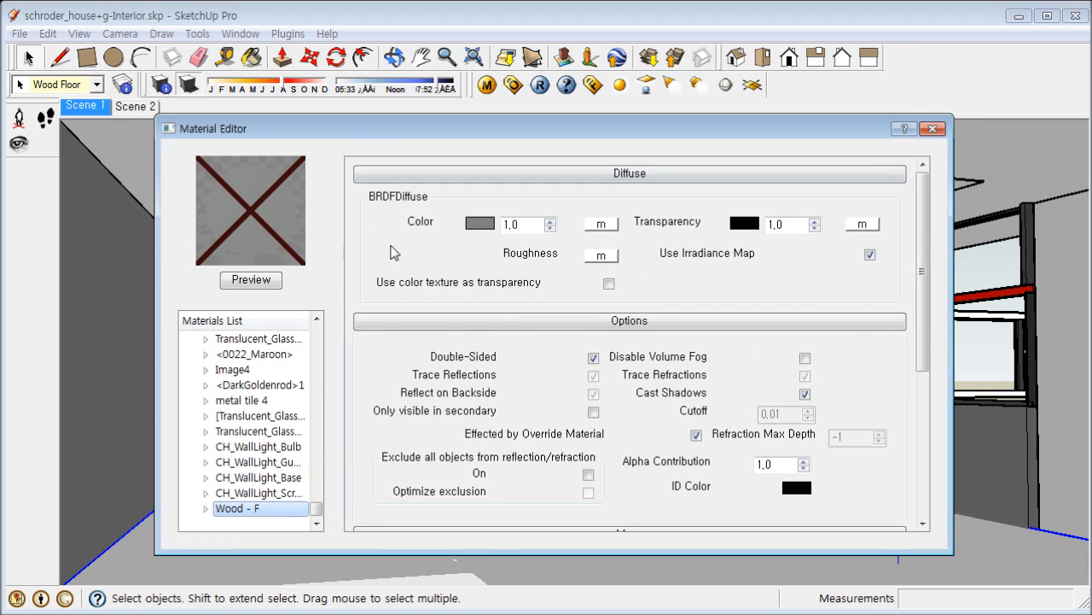
mouse_move(514, 128)
left_mouse_down()
mouse_move(490, 119)
mouse_move(505, 129)
left_mouse_up()
left_click(590, 222)
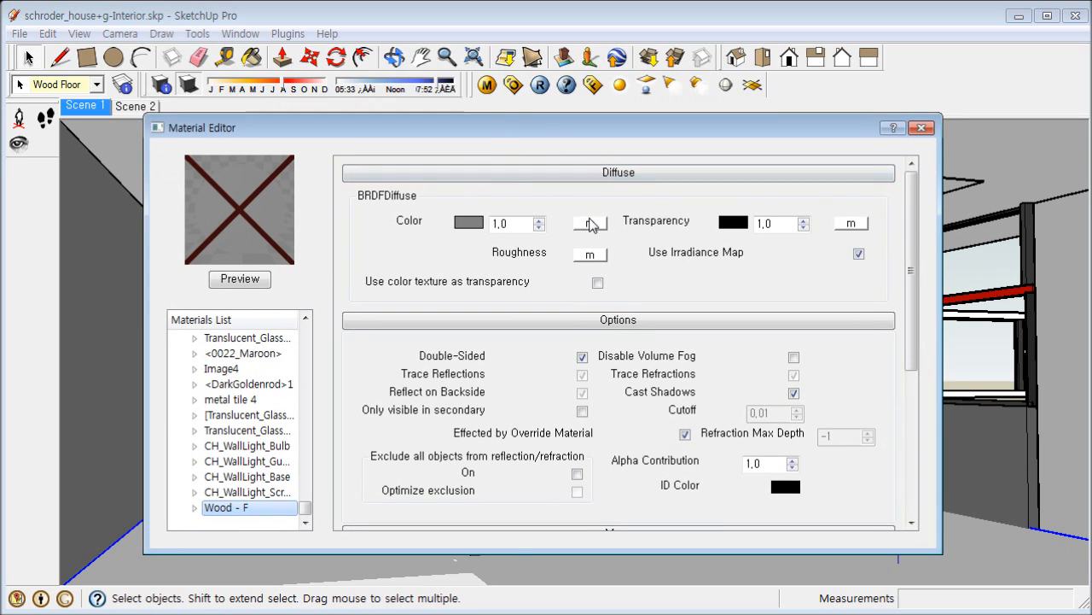
left_click(289, 371)
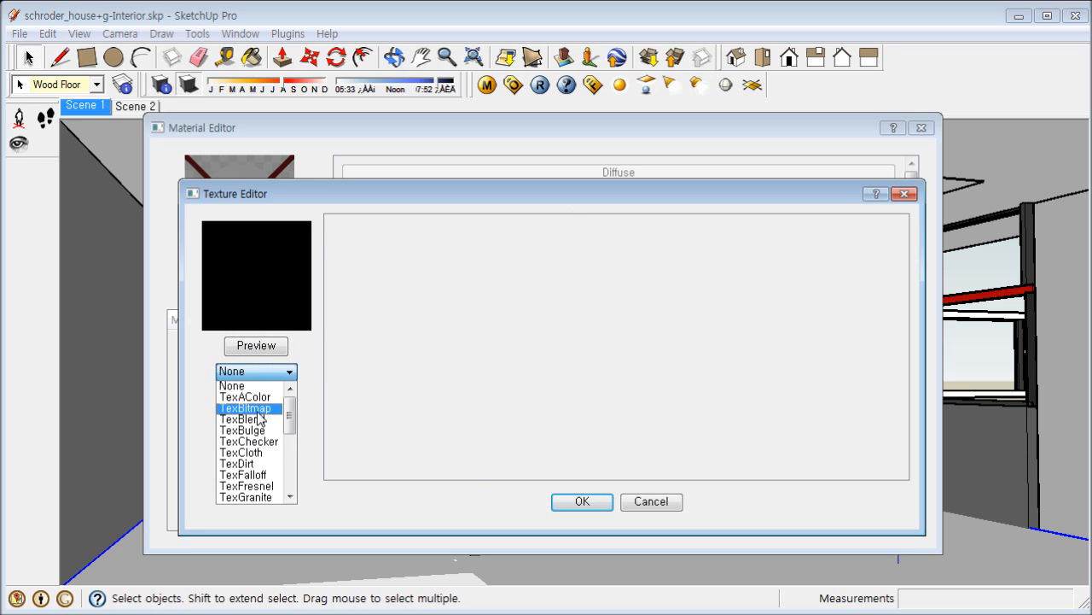
left_click(252, 408)
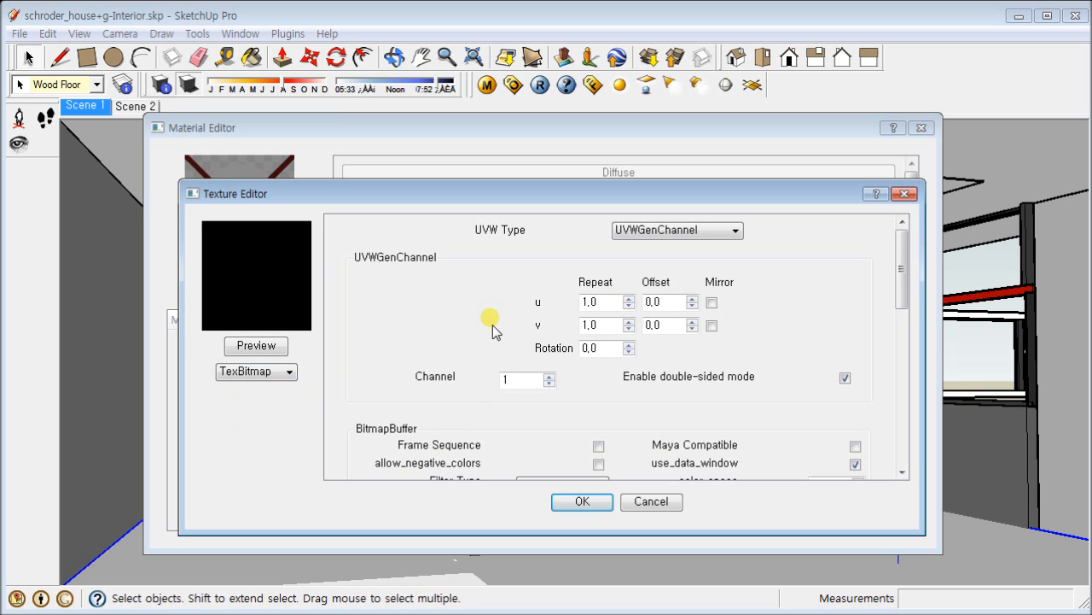
Step: Load wood-14_d.jpg from the desktop as the bitmap file of the diffuse texture
scroll(578, 395, "down", 1)
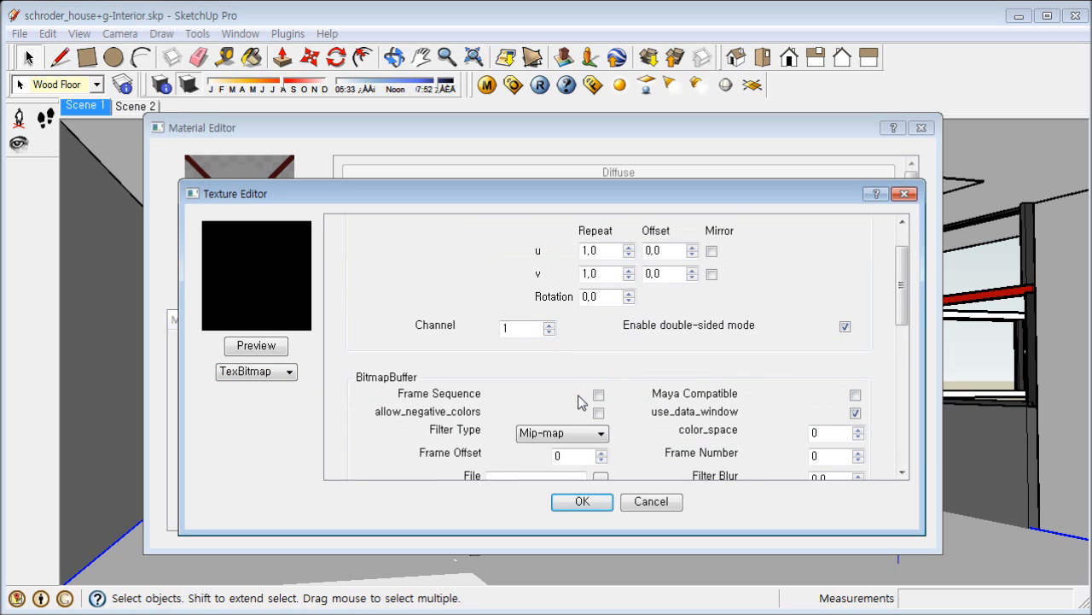
scroll(578, 401, "down", 1)
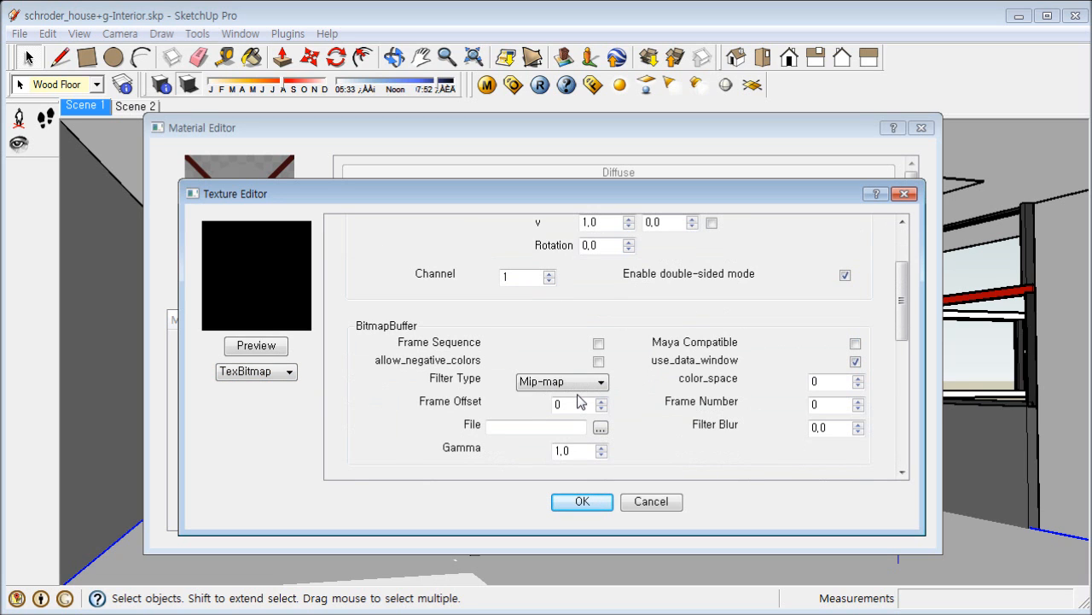
left_click(602, 429)
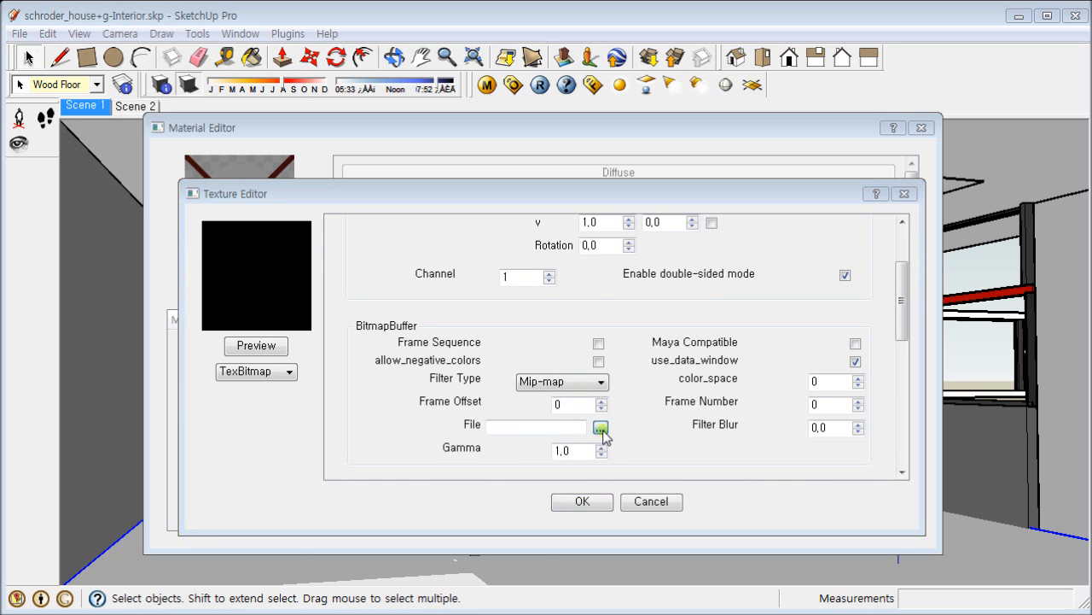
left_click_drag(512, 219, 512, 65)
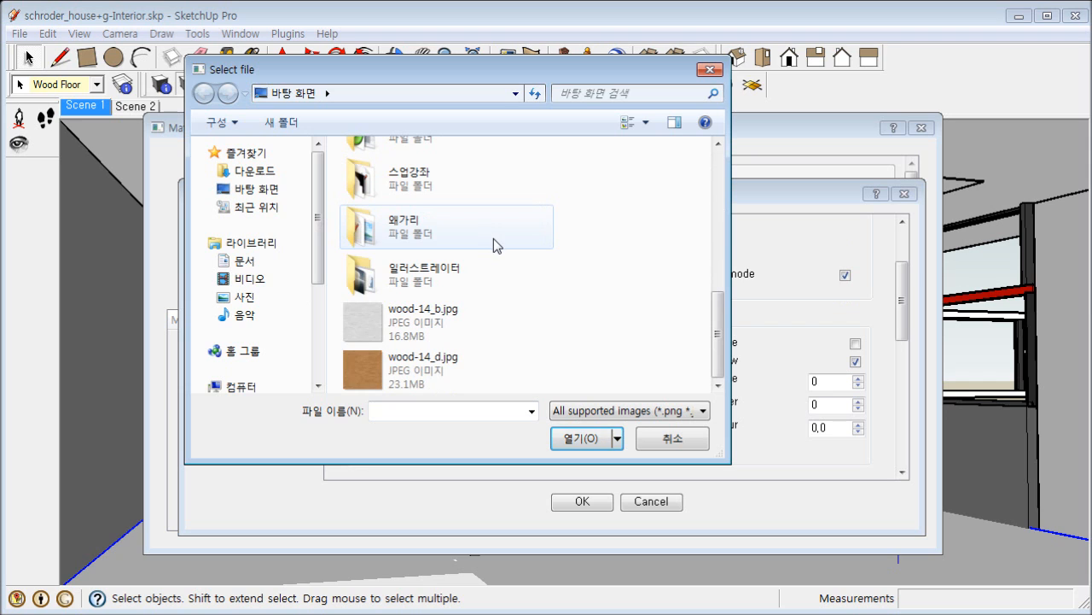
left_click(443, 369)
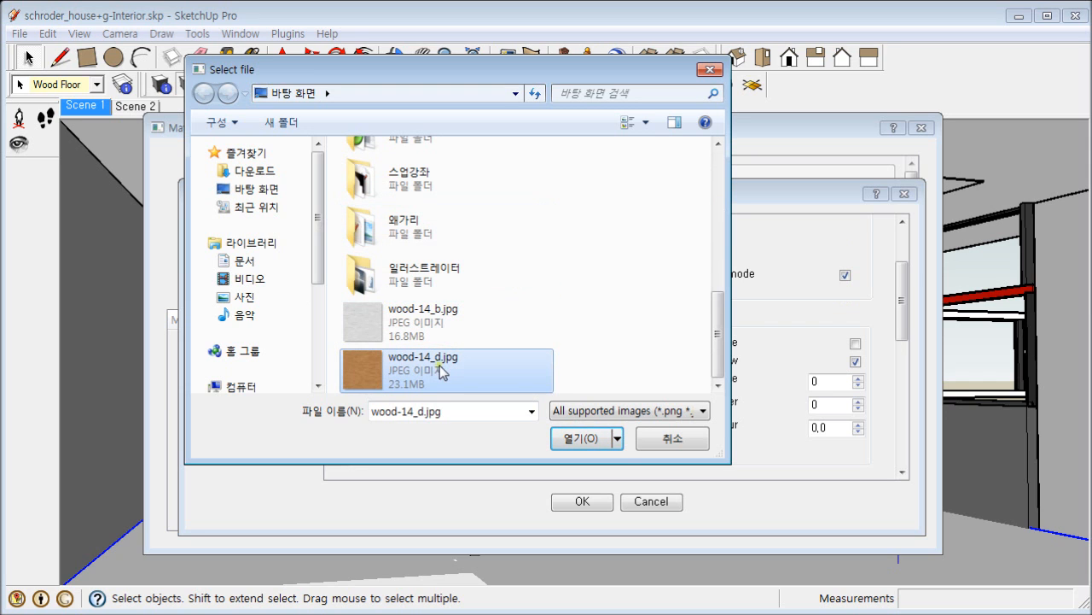
left_click(585, 438)
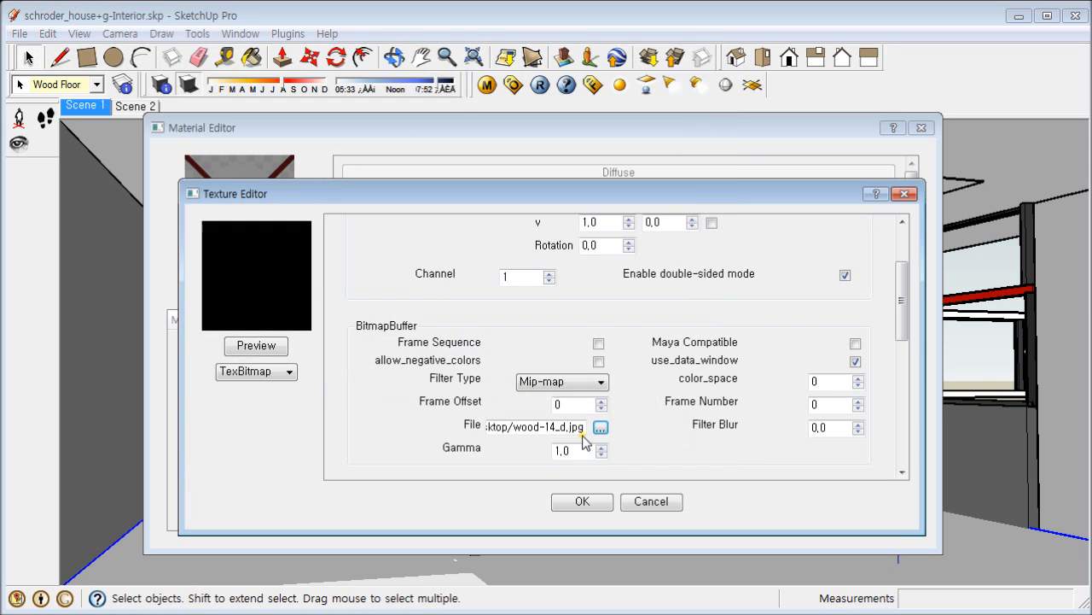
left_click(644, 435)
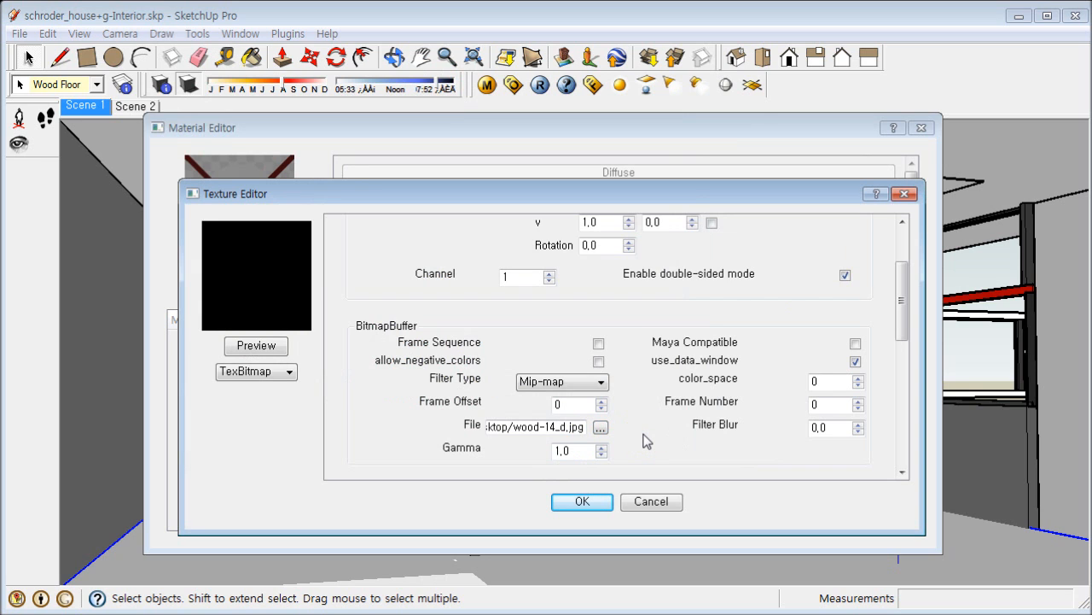
Step: Set the diffuse texture's u and v repeat to 0.05 each and accept the texture
scroll(646, 440, "up", 3)
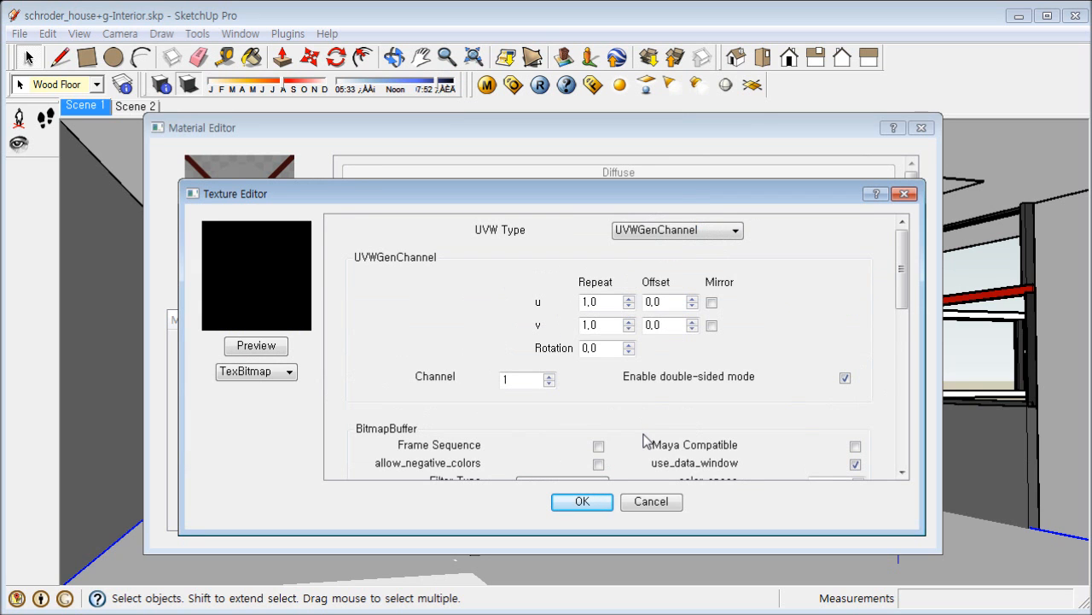
left_click_drag(605, 303, 578, 304)
type("0")
left_click_drag(605, 325, 582, 326)
type("0")
left_click(609, 301)
left_click_drag(611, 301, 581, 325)
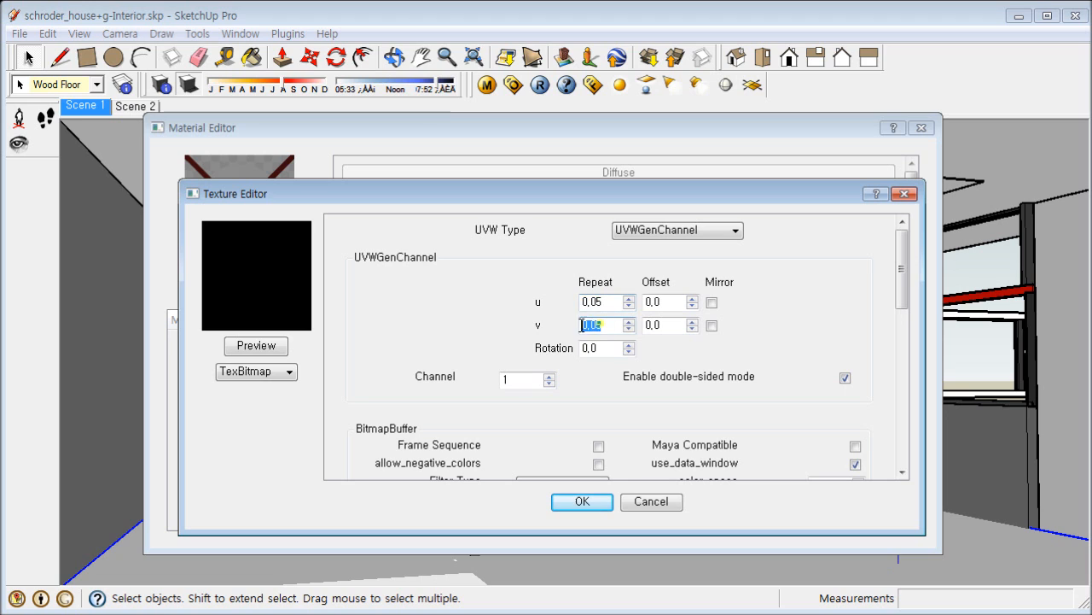
double_click(599, 303)
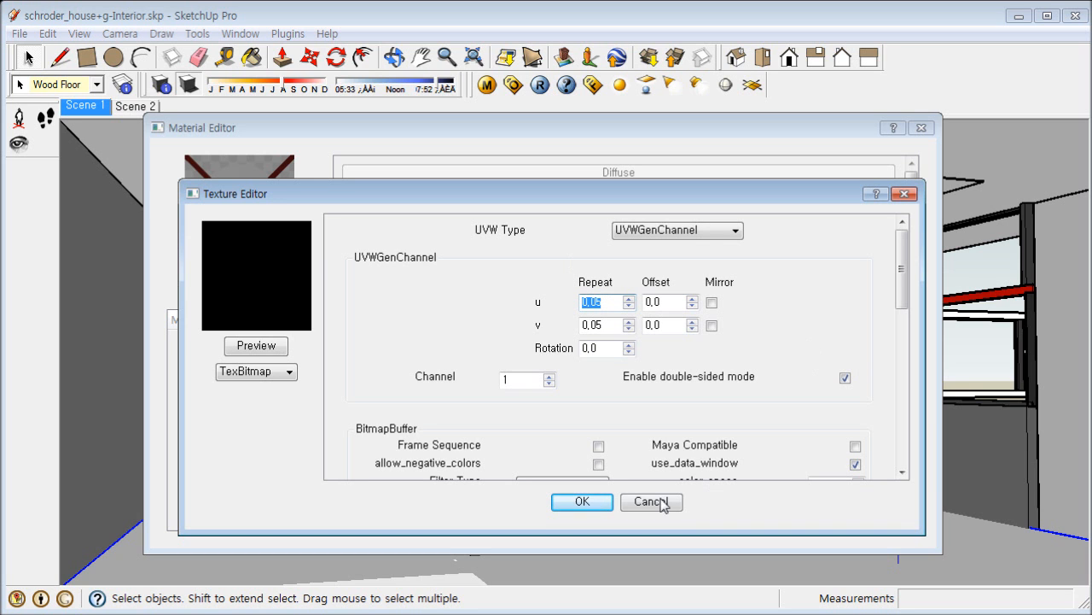
left_click_drag(901, 282, 918, 426)
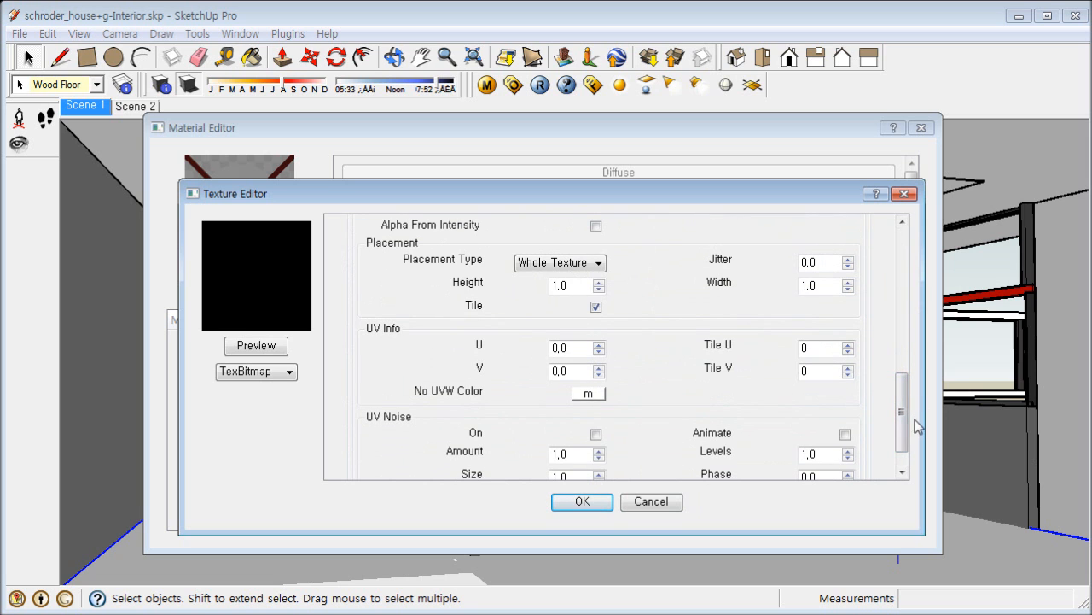
left_click(588, 502)
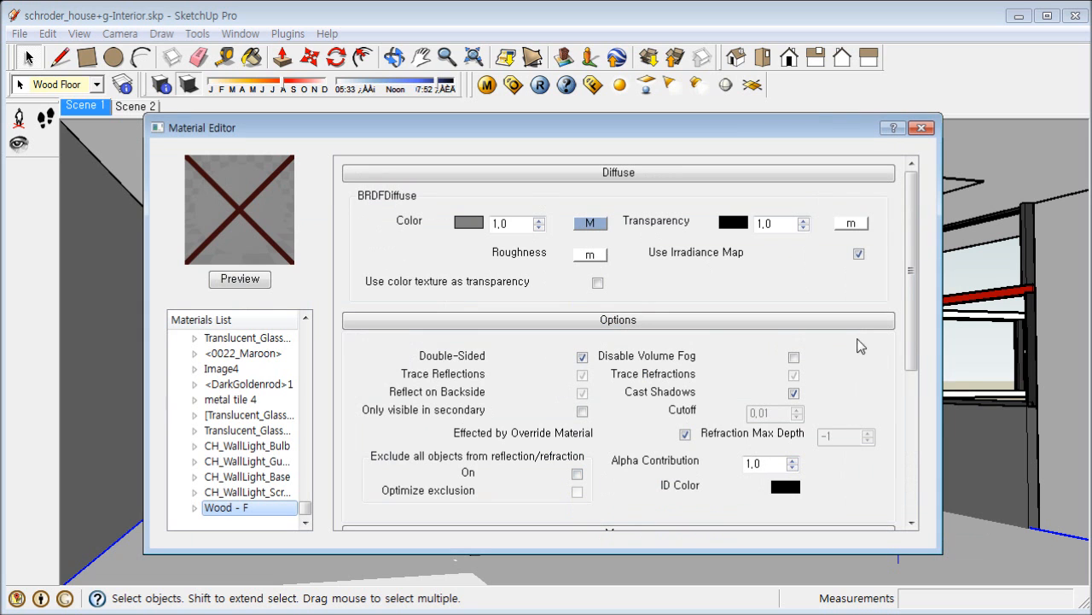
Step: Enable the bump map of the Wood - F material and set its texture type to TexBitmap
scroll(911, 358, "down", 6)
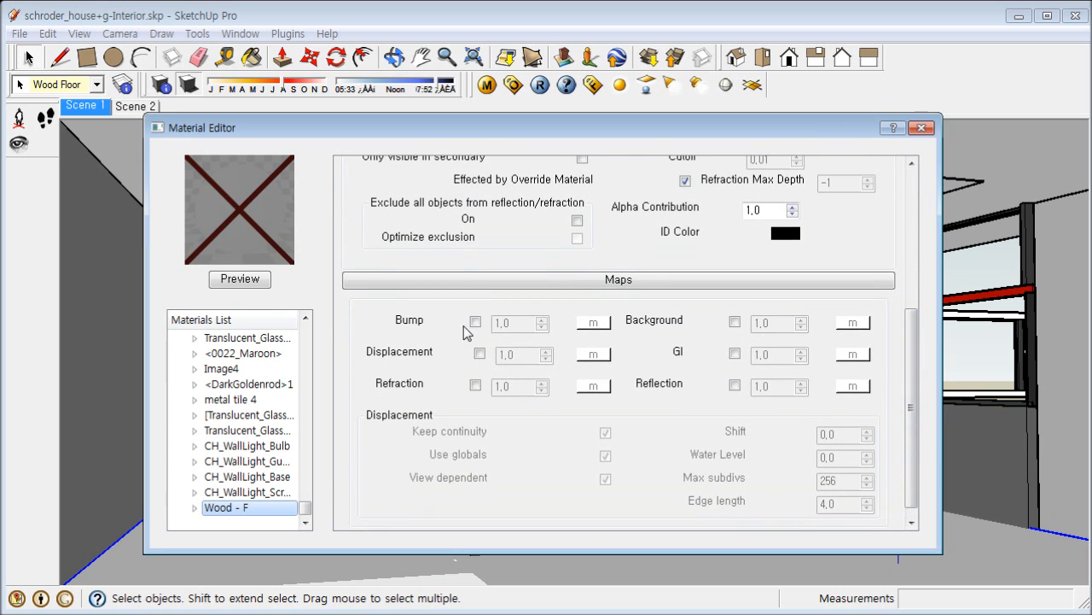
left_click(475, 324)
left_click(600, 326)
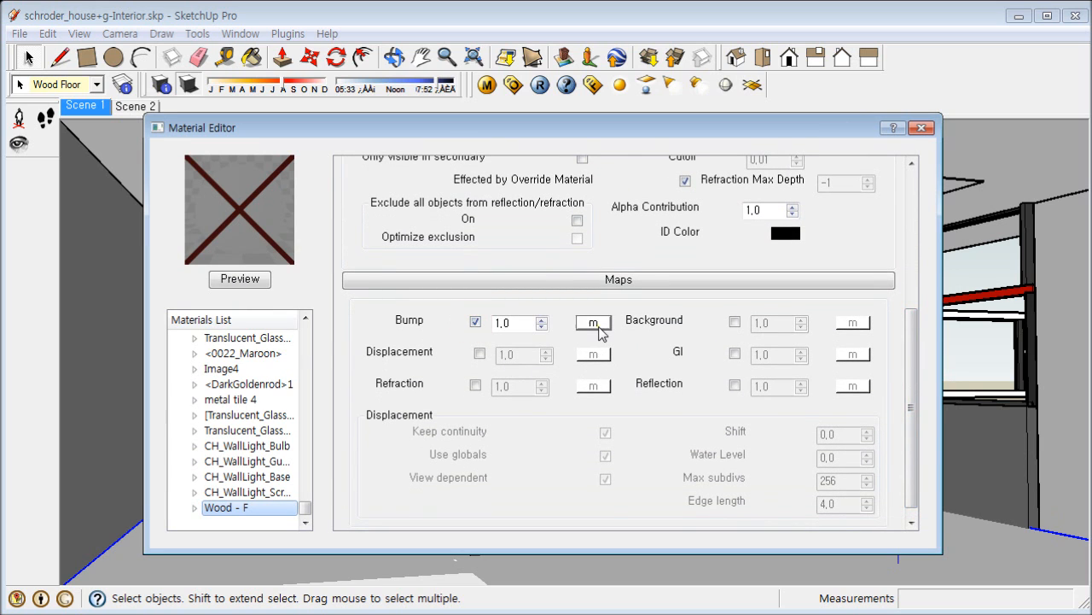
left_click(256, 371)
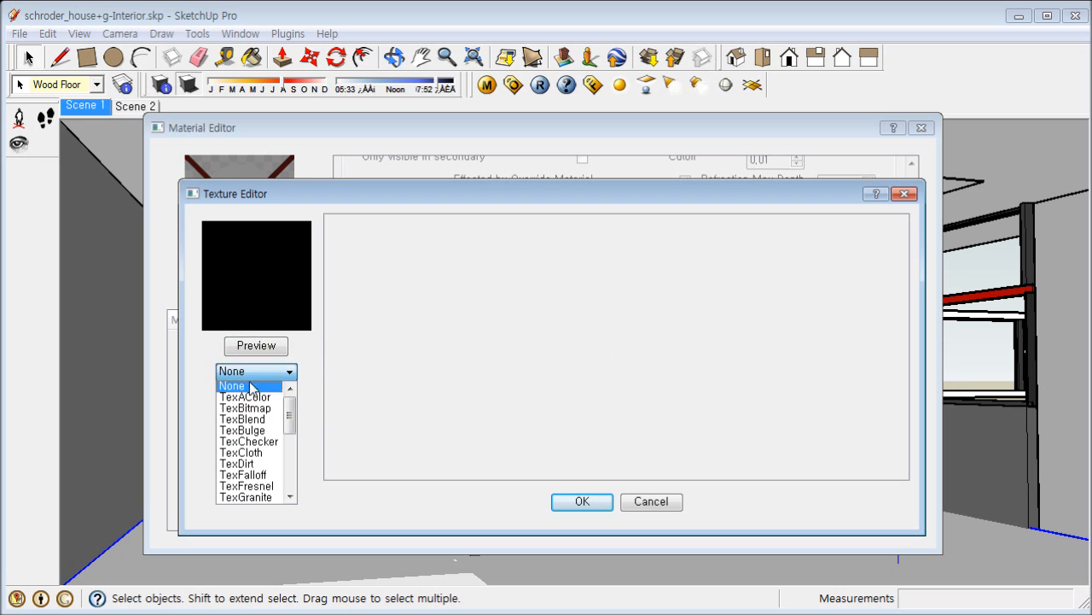
left_click(250, 410)
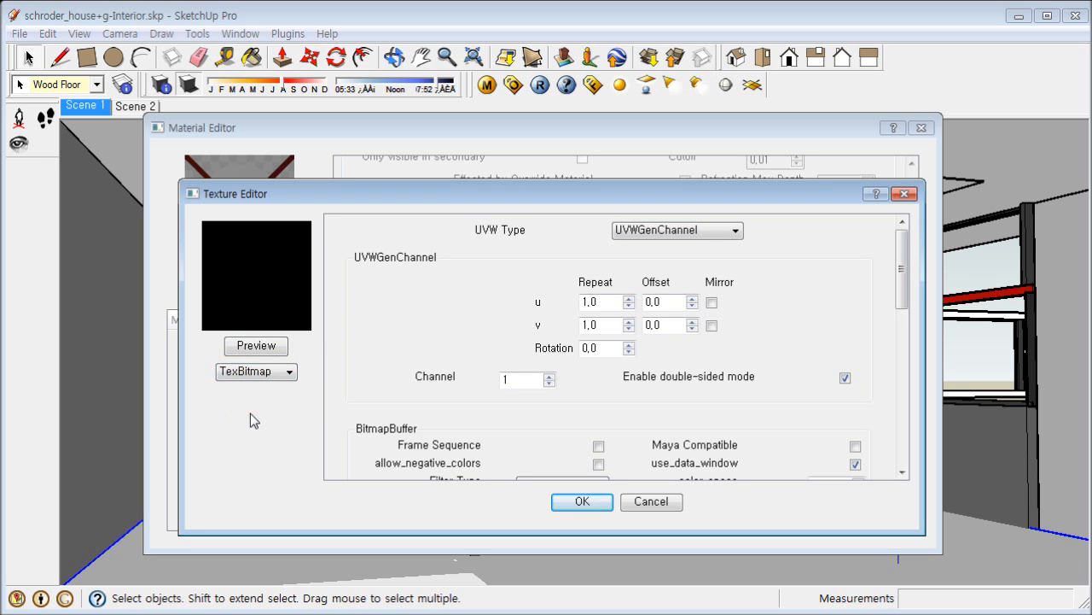
left_click_drag(412, 198, 345, 160)
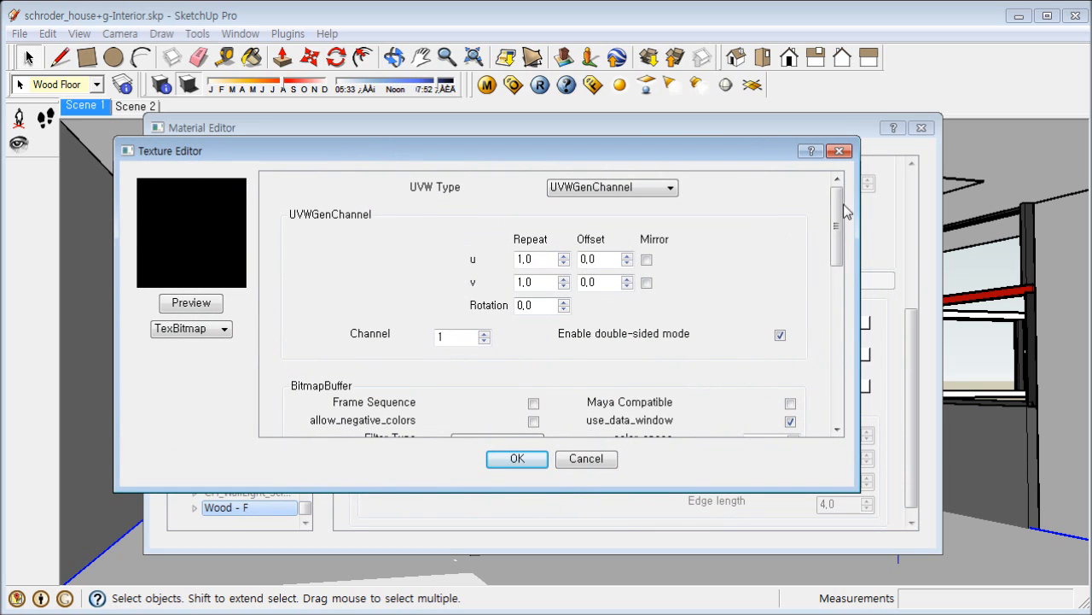
Step: Load wood-14_b.jpg from the desktop as the bitmap file of the bump texture
left_click_drag(842, 207, 841, 244)
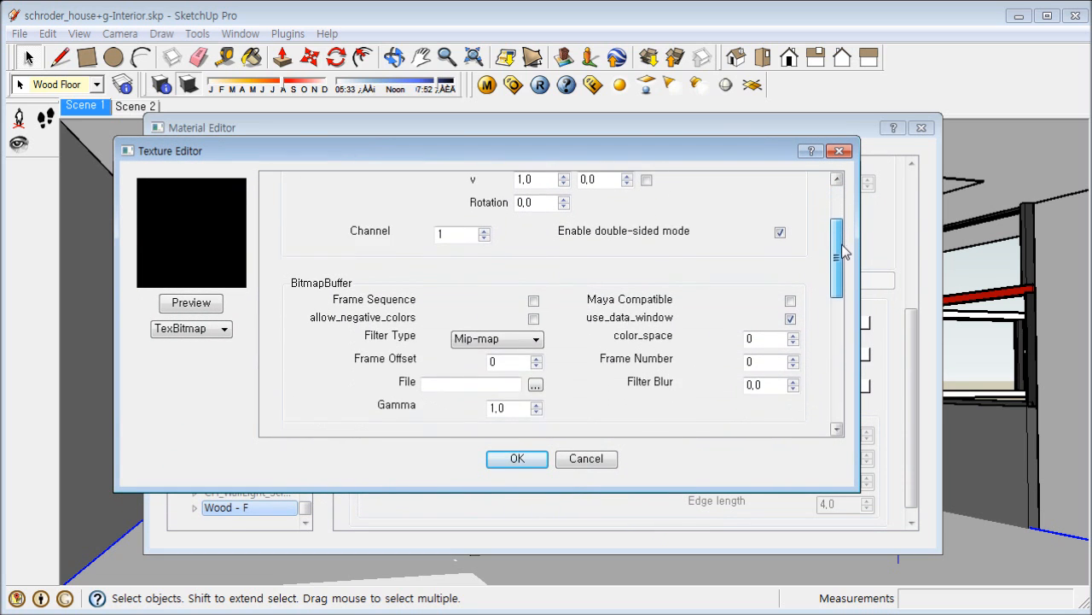
left_click(536, 383)
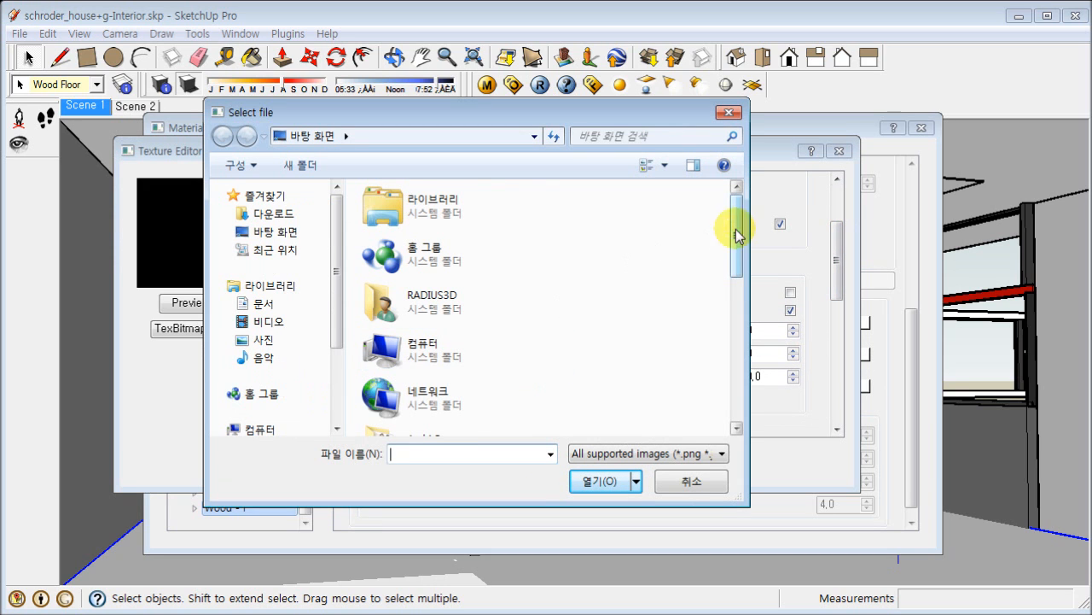
left_click_drag(736, 235, 737, 382)
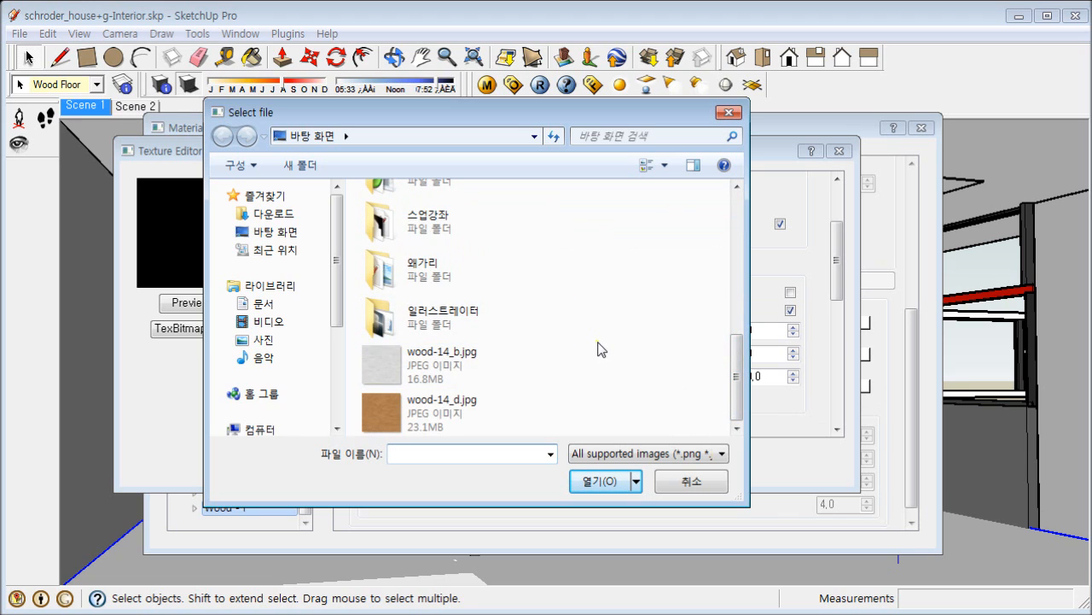
left_click(487, 360)
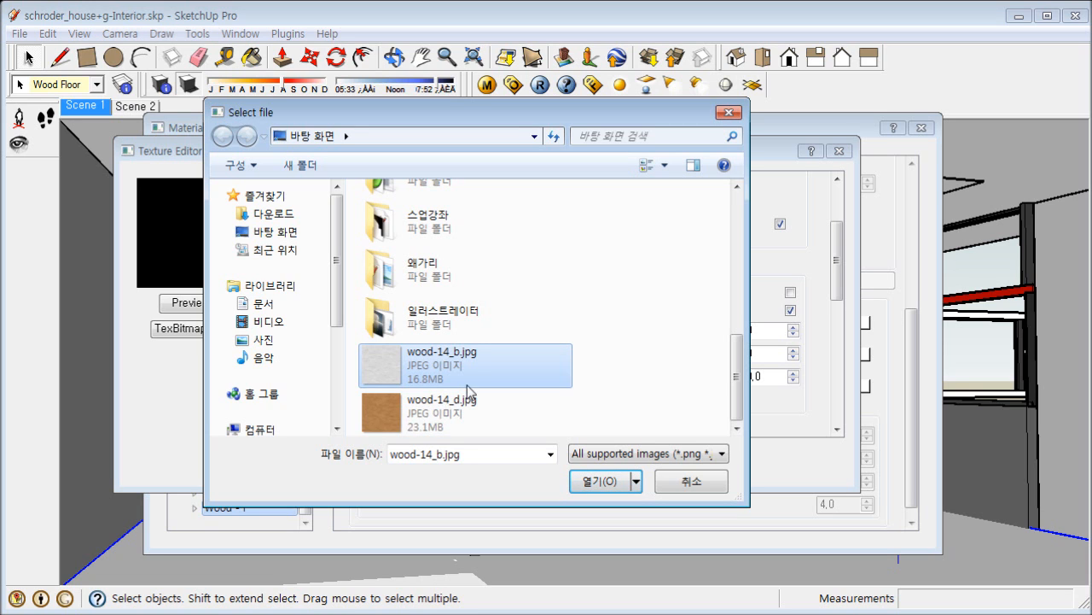
left_click(595, 481)
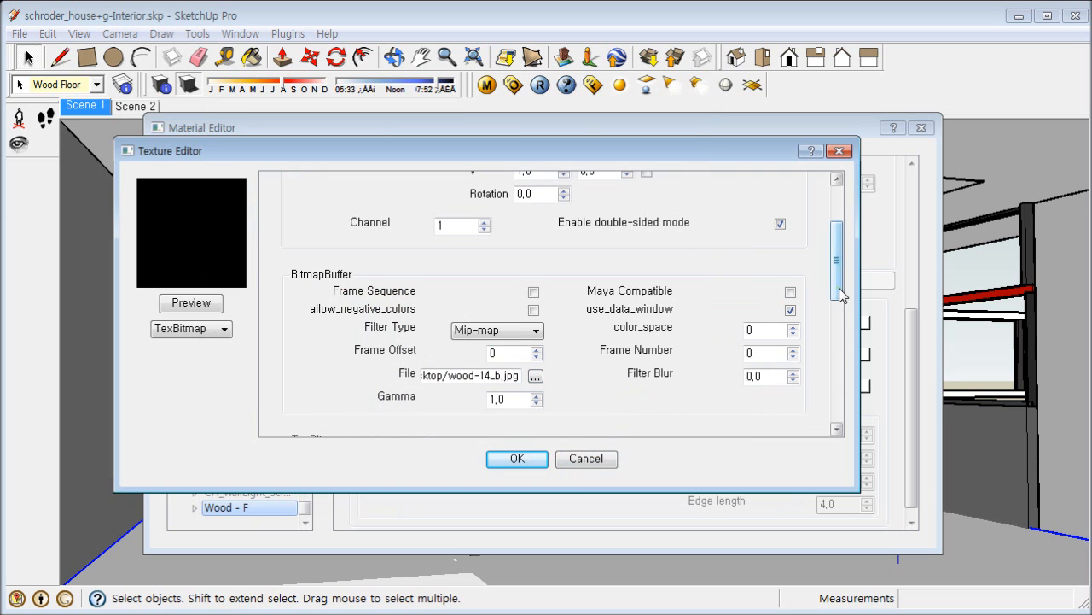
Step: Set the bump texture's u and v repeat to 0.05 each and accept the texture
left_click_drag(841, 292, 839, 256)
double_click(529, 258)
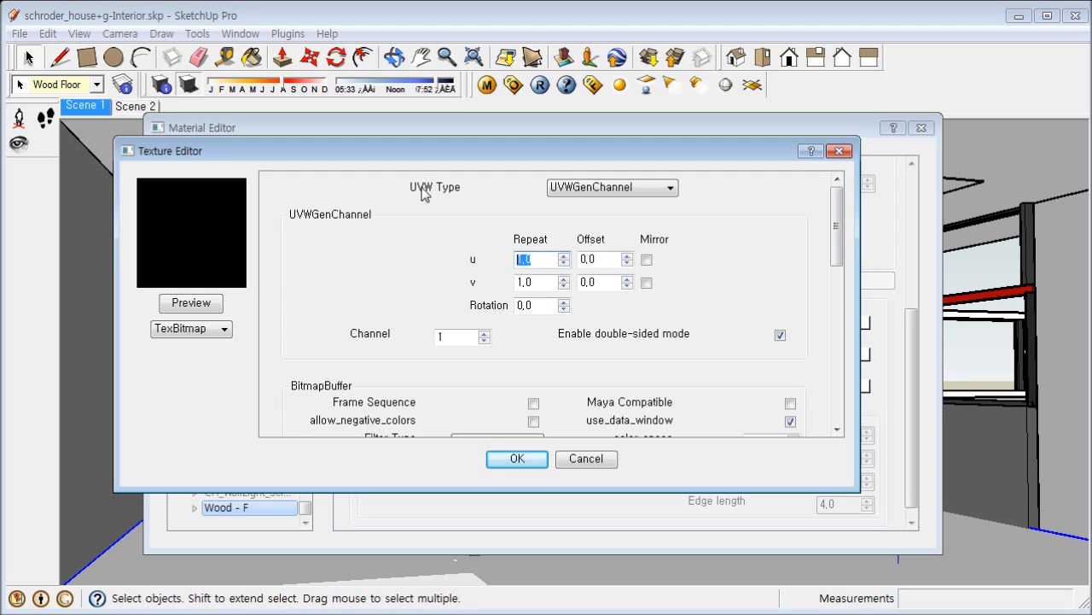
left_click_drag(541, 254, 441, 246)
type("0,05")
left_click_drag(541, 282, 485, 277)
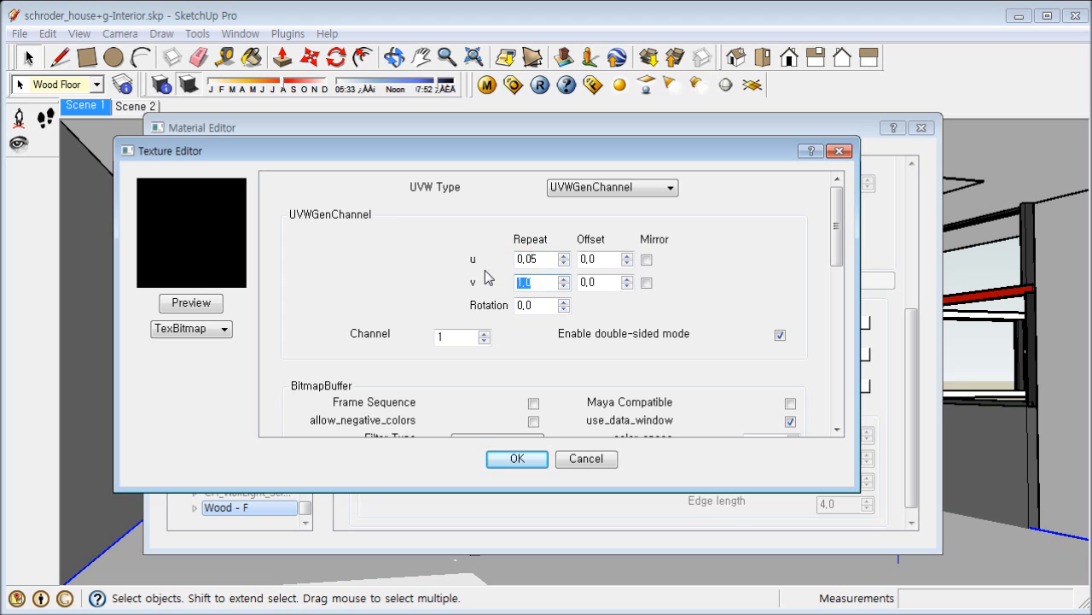
type("00")
left_click(514, 457)
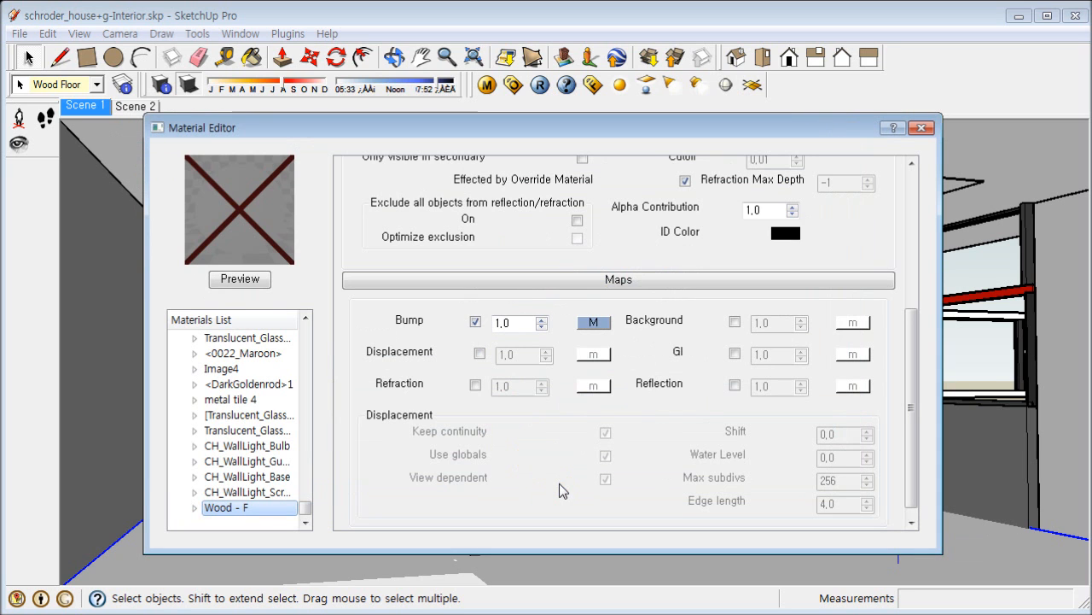
Step: Apply the Wood - F material to the selected floor and move the material editor aside to reveal the model
right_click(243, 511)
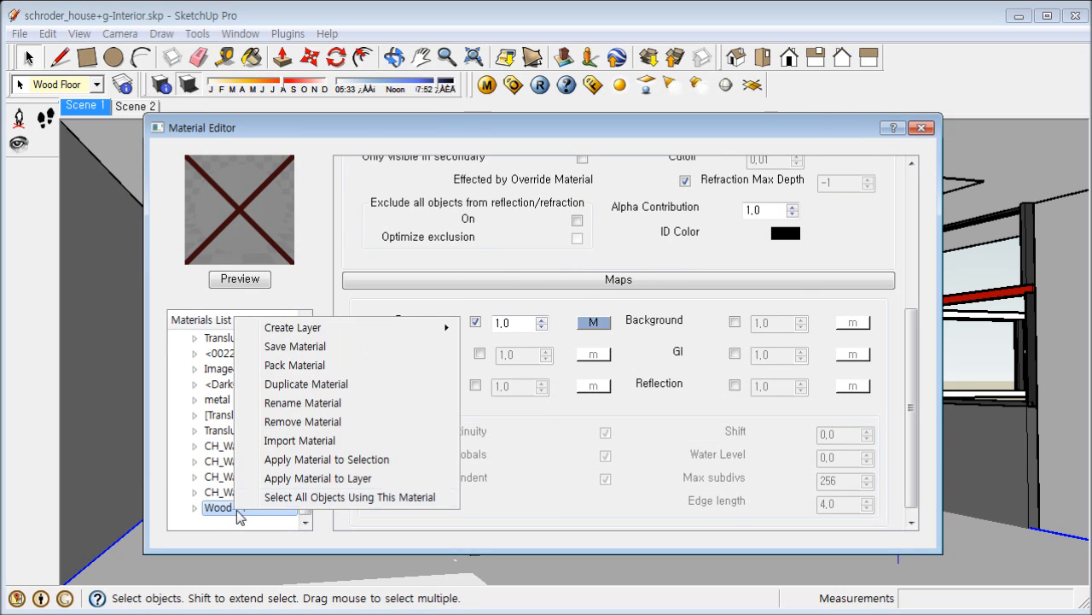
left_click(325, 460)
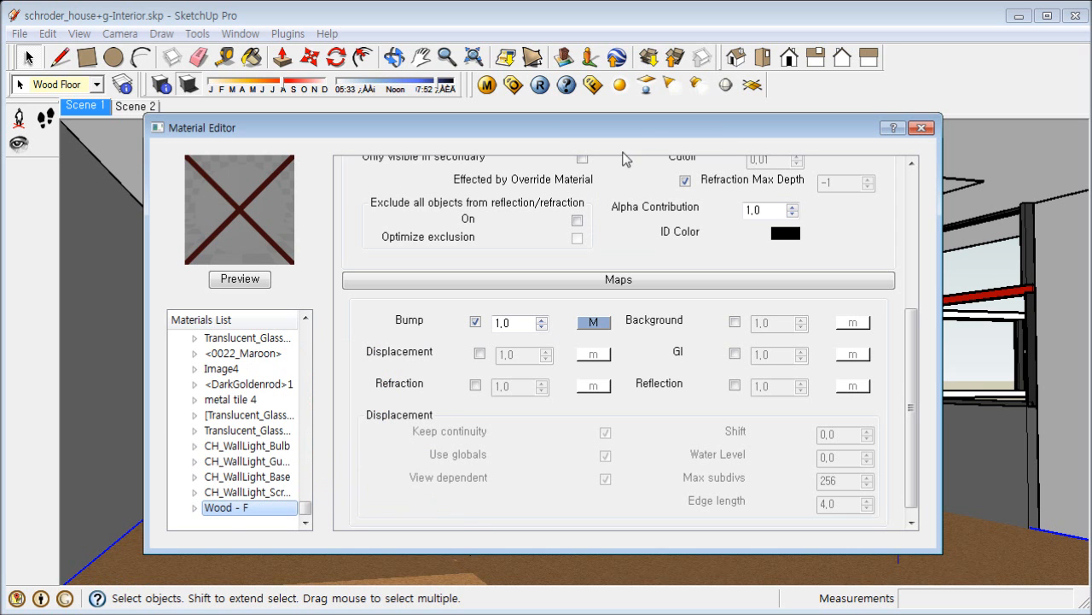
left_click_drag(634, 132, 516, 101)
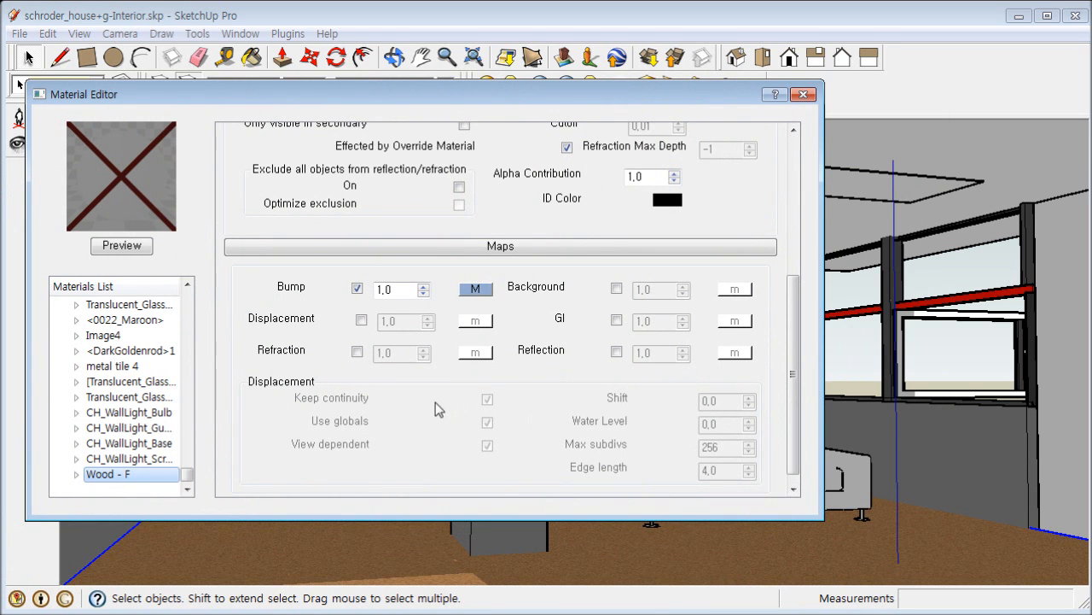
Step: Add a reflection layer to the Wood - F material
left_click_drag(795, 332, 785, 175)
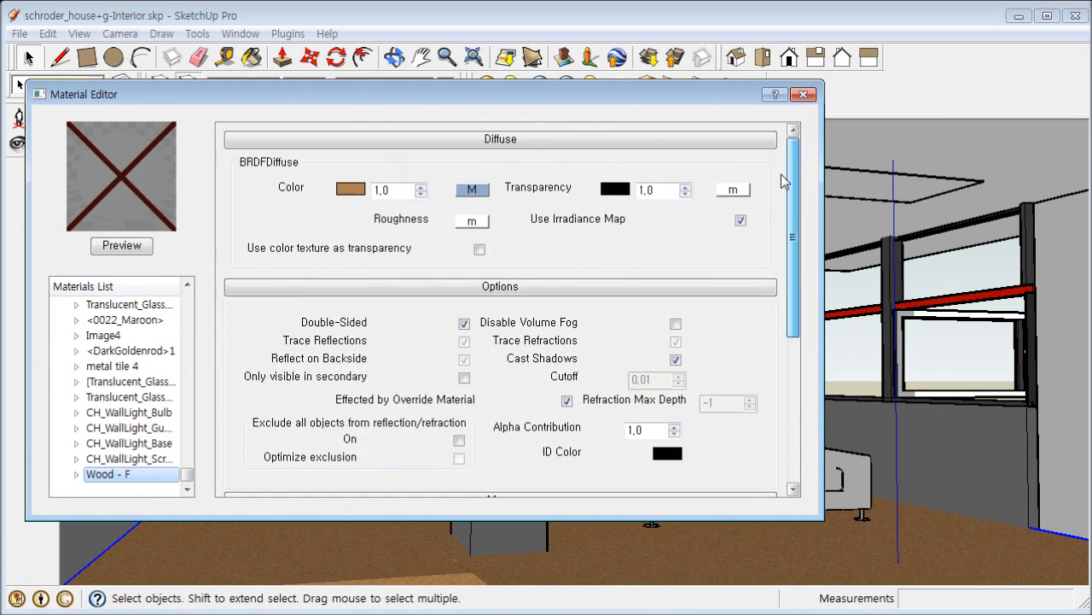
left_click(76, 474)
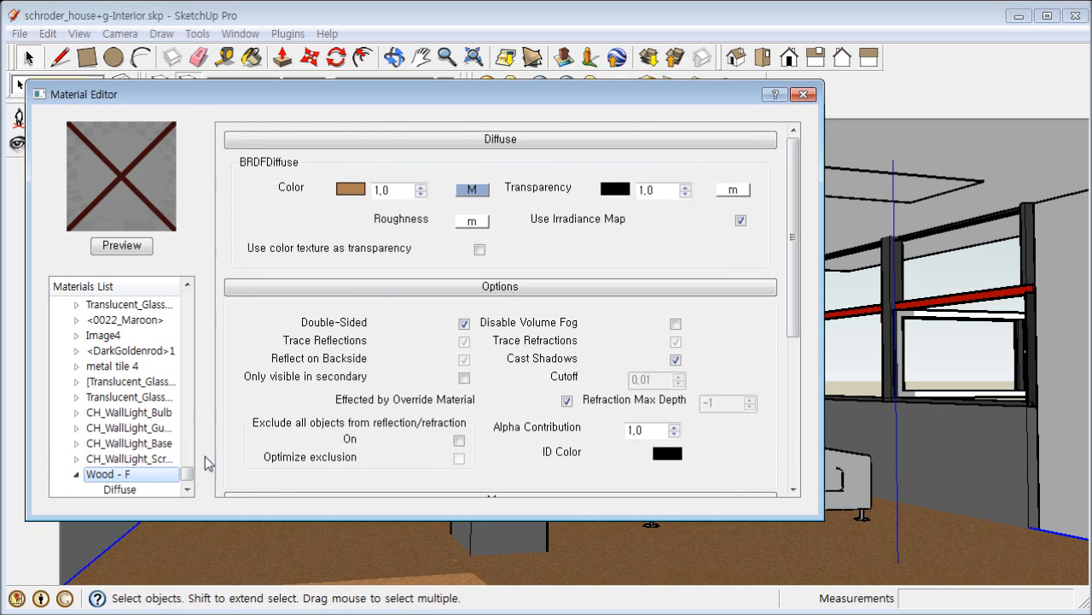
scroll(181, 477, "down", 1)
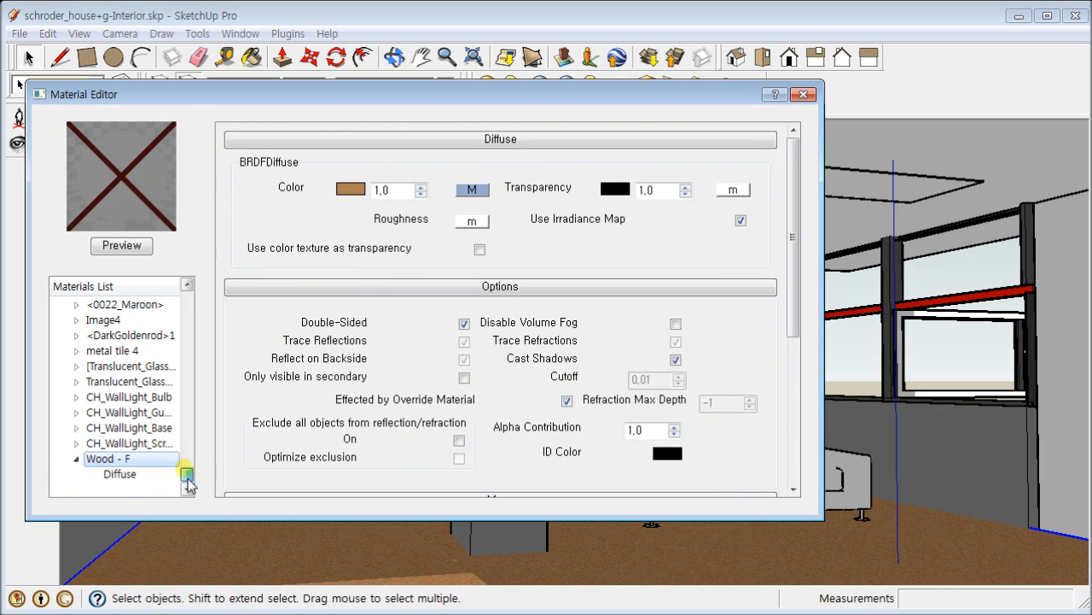
right_click(130, 462)
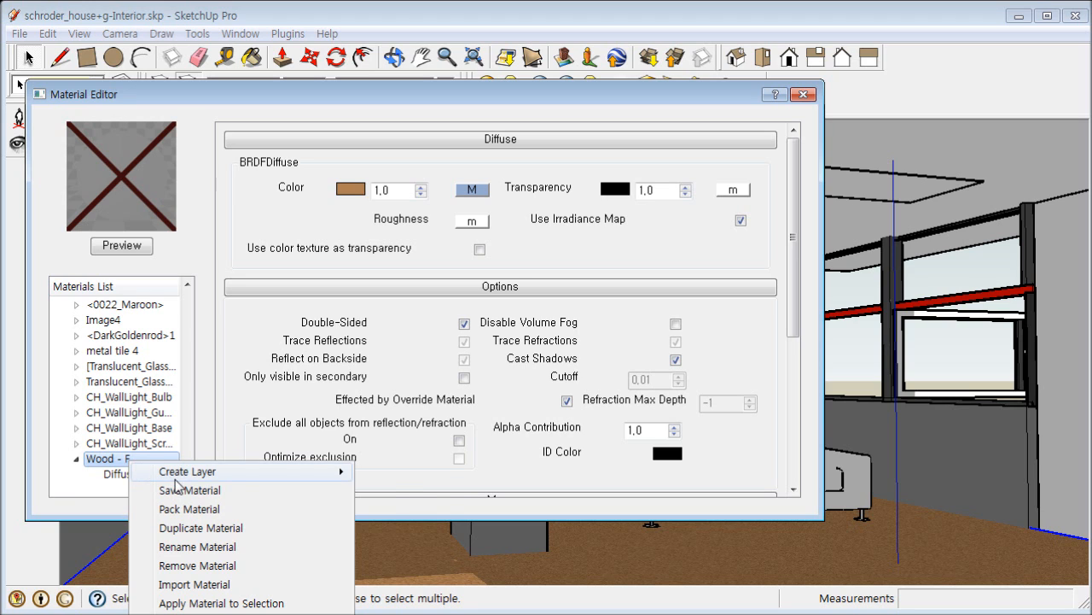
mouse_move(268, 473)
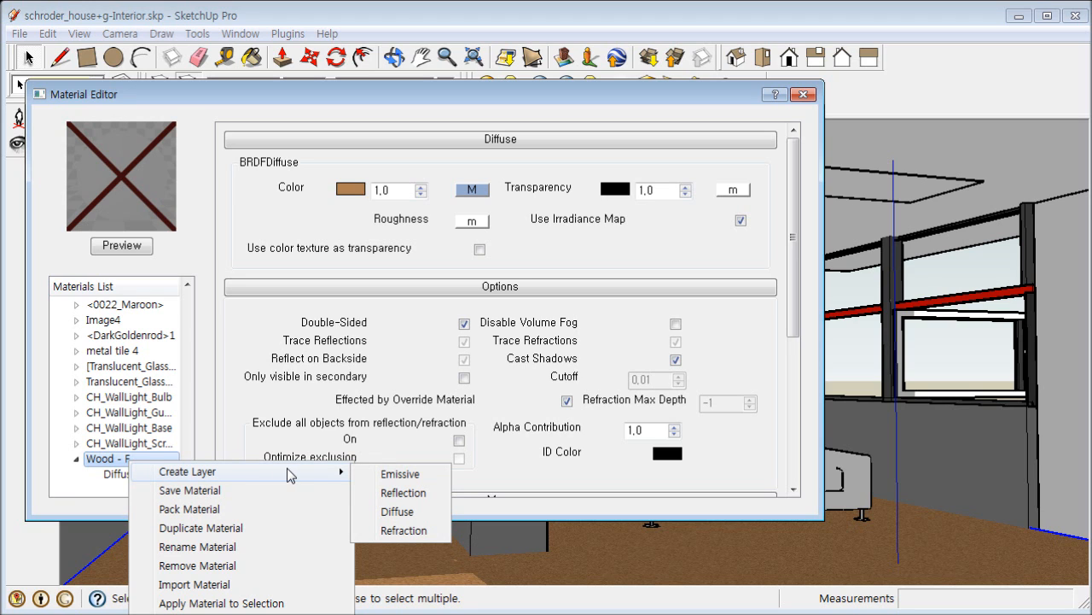
left_click(397, 494)
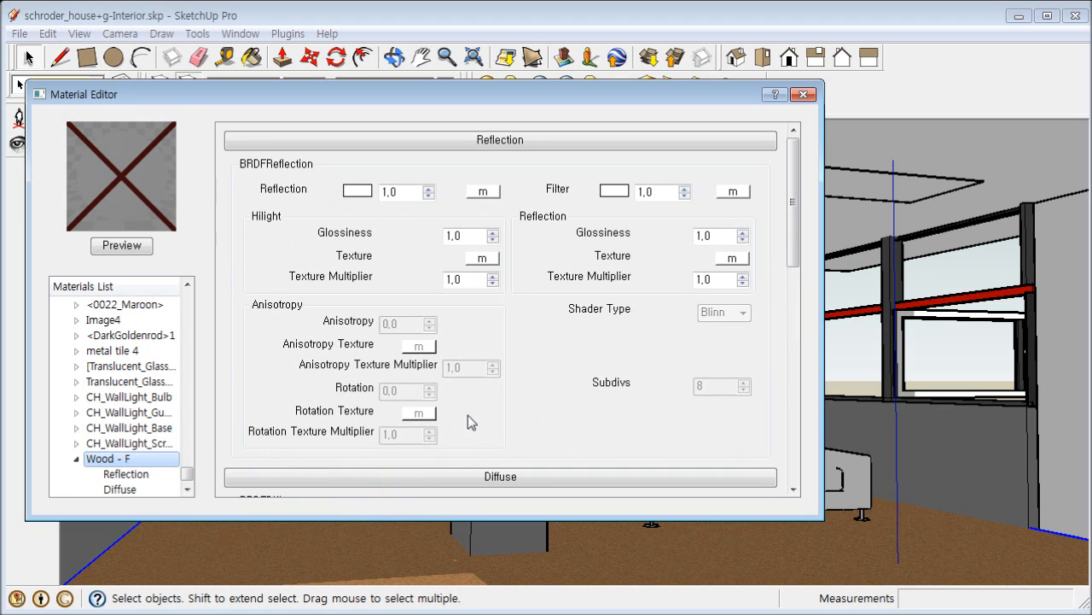
Step: Set the reflection color of Wood - F to a dark grey with red, green and blue at 86
left_click(365, 190)
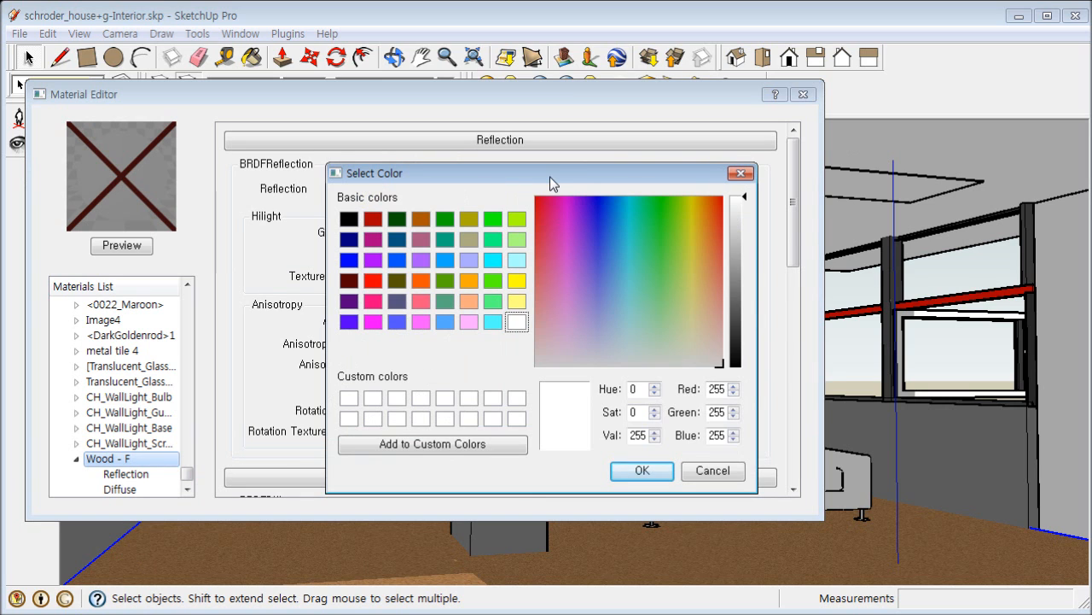
left_click_drag(550, 177, 472, 190)
left_click_drag(668, 365, 667, 333)
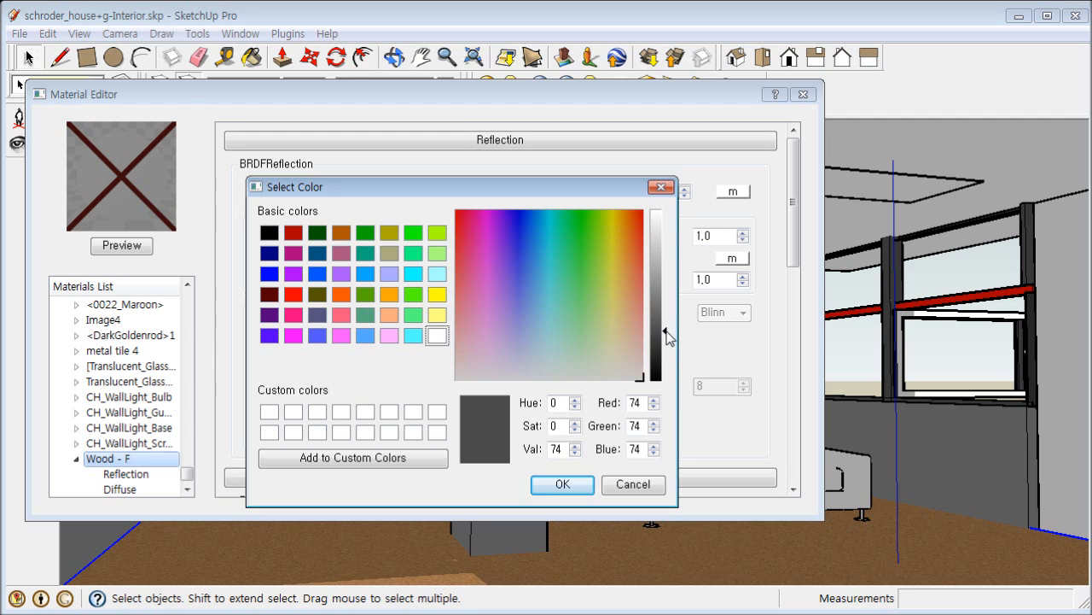
mouse_move(667, 336)
left_mouse_down()
mouse_move(666, 232)
mouse_move(669, 333)
mouse_move(664, 322)
left_mouse_up()
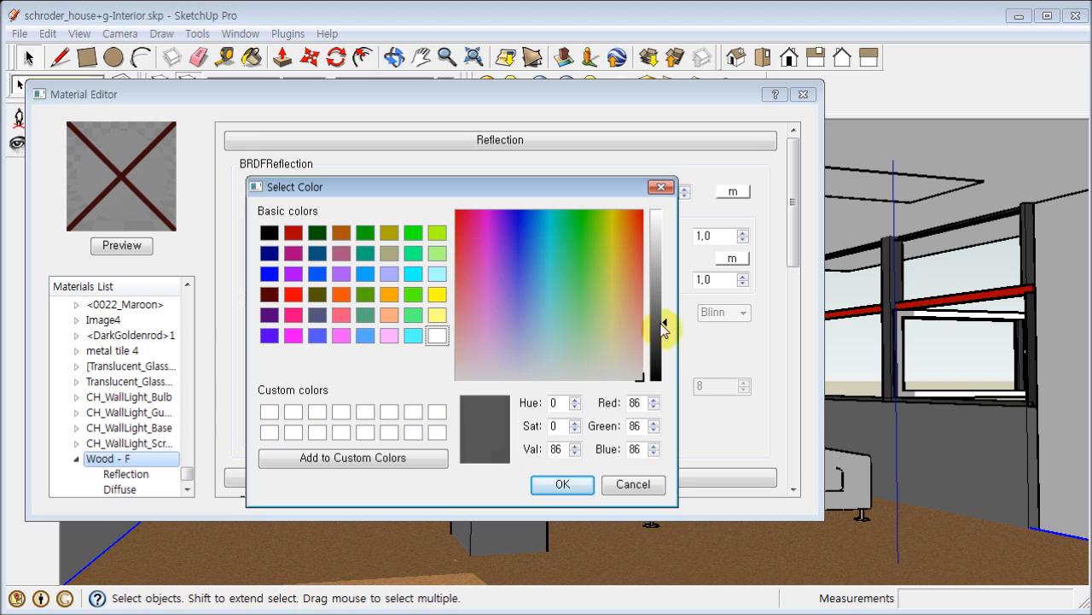
left_click(557, 483)
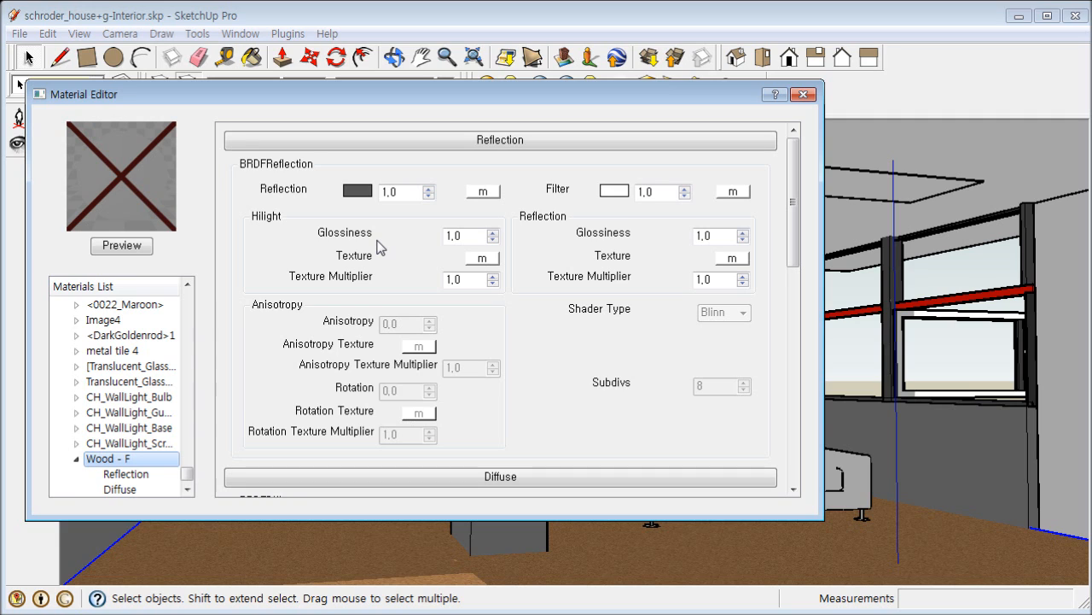
Step: Set both the highlight and the reflection glossiness of Wood - F to 0.98 and close the material editor
double_click(451, 236)
type("0,98")
double_click(702, 236)
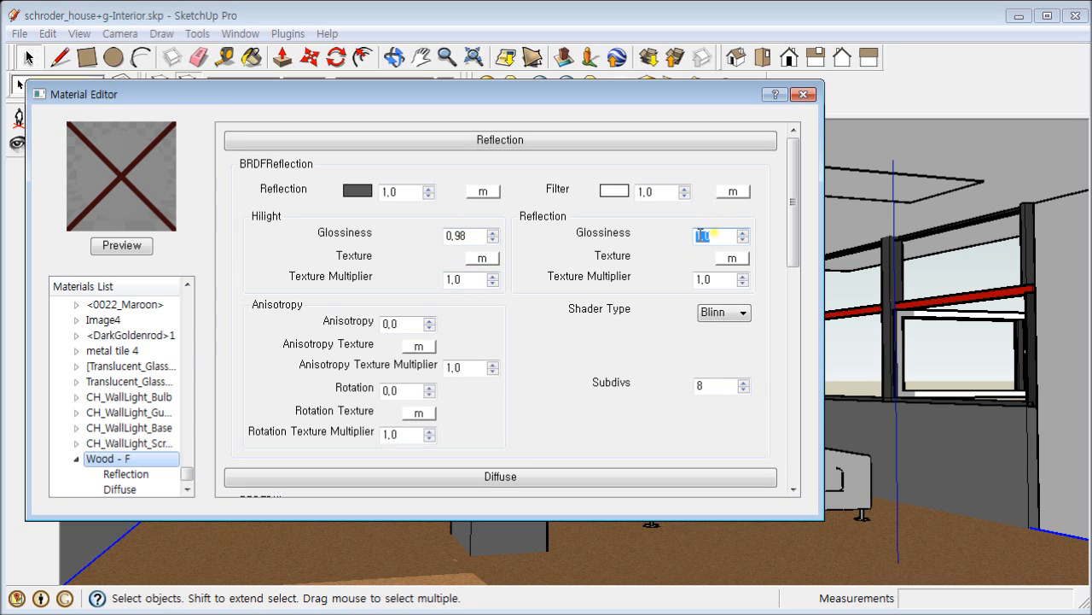
left_click_drag(714, 233, 697, 239)
type("0,98")
left_click(468, 237)
double_click(467, 236)
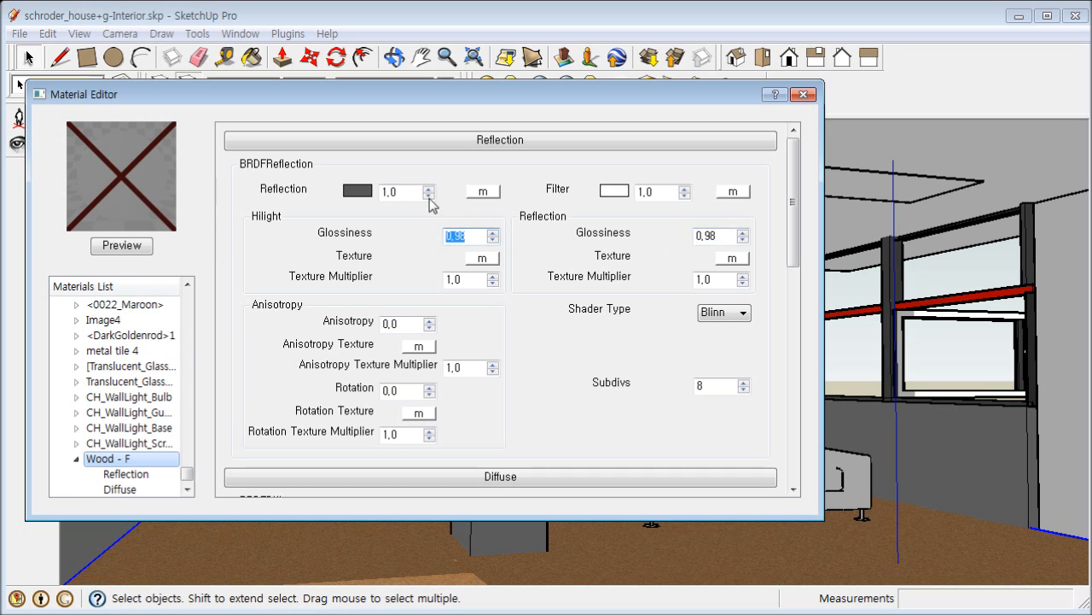
double_click(412, 194)
left_click(803, 95)
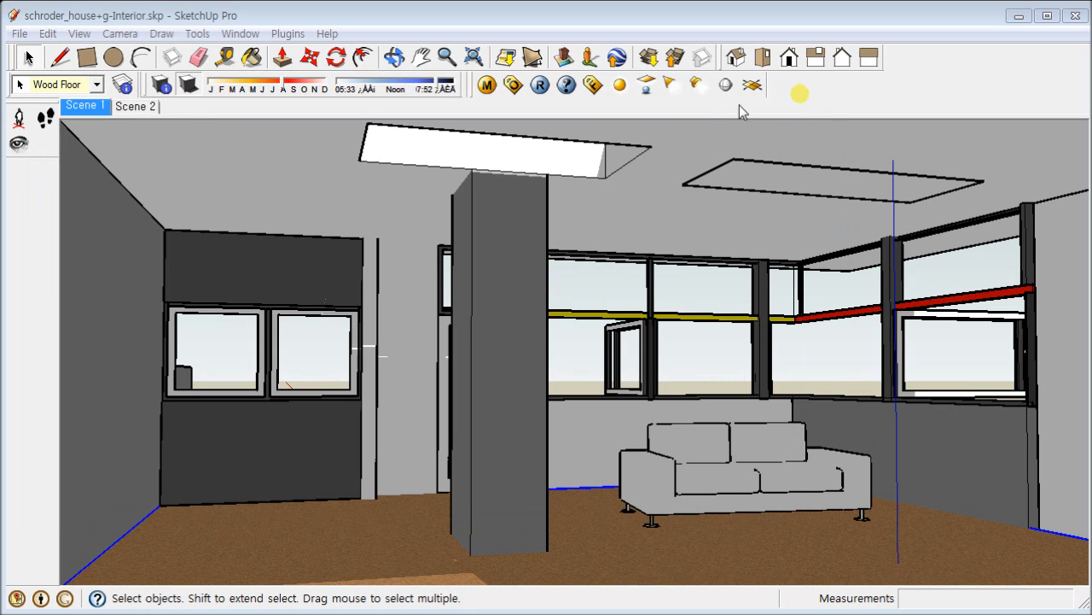
Step: Render the interior scene with V-Ray and position the frame buffer window clear of the sofa
left_click(541, 85)
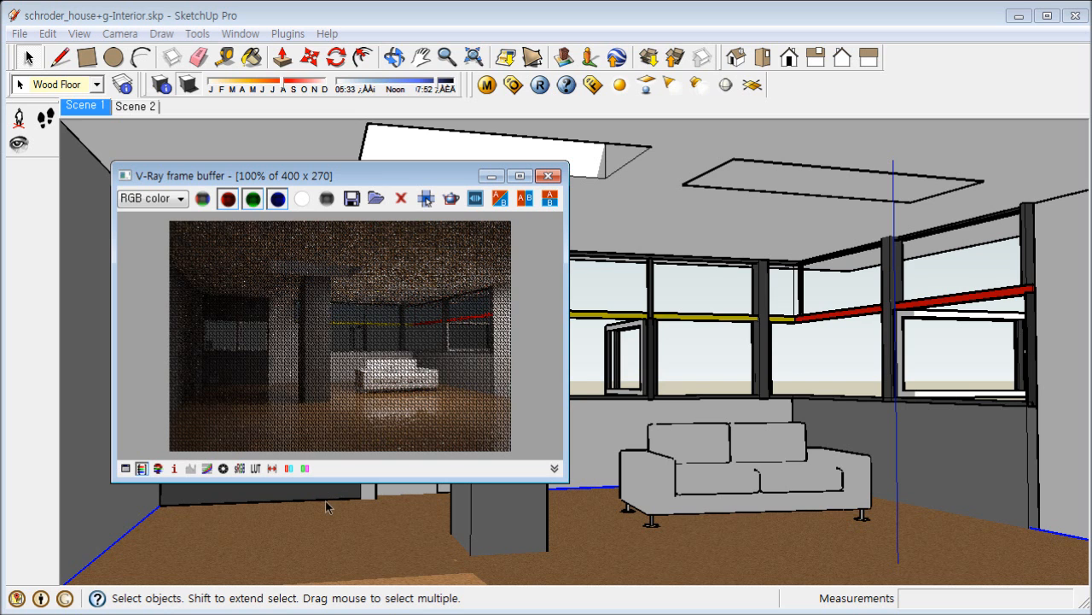
left_click_drag(376, 178, 406, 175)
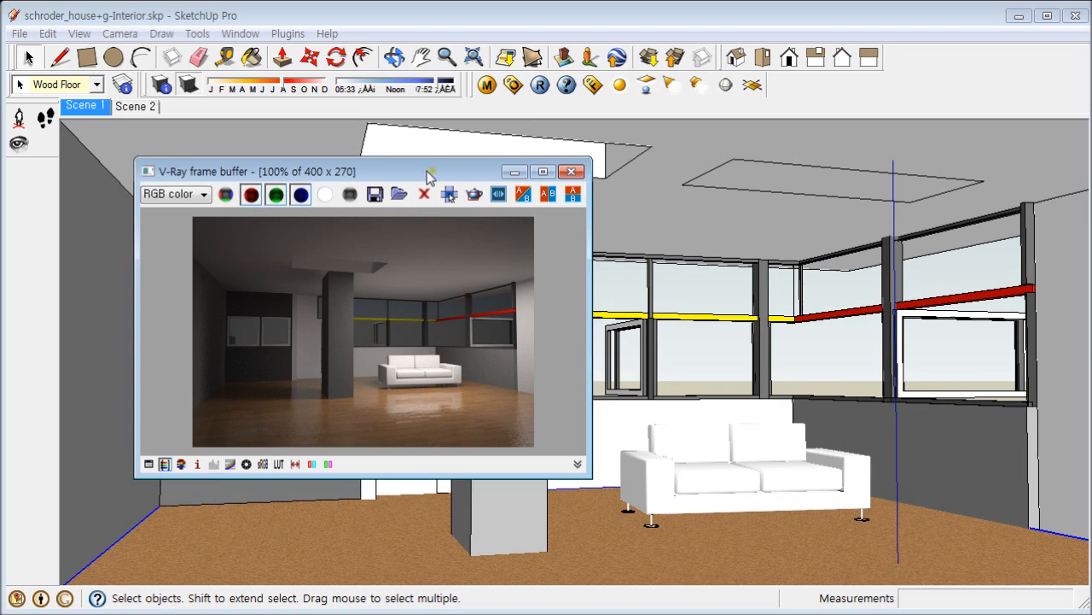
left_click_drag(436, 181, 393, 175)
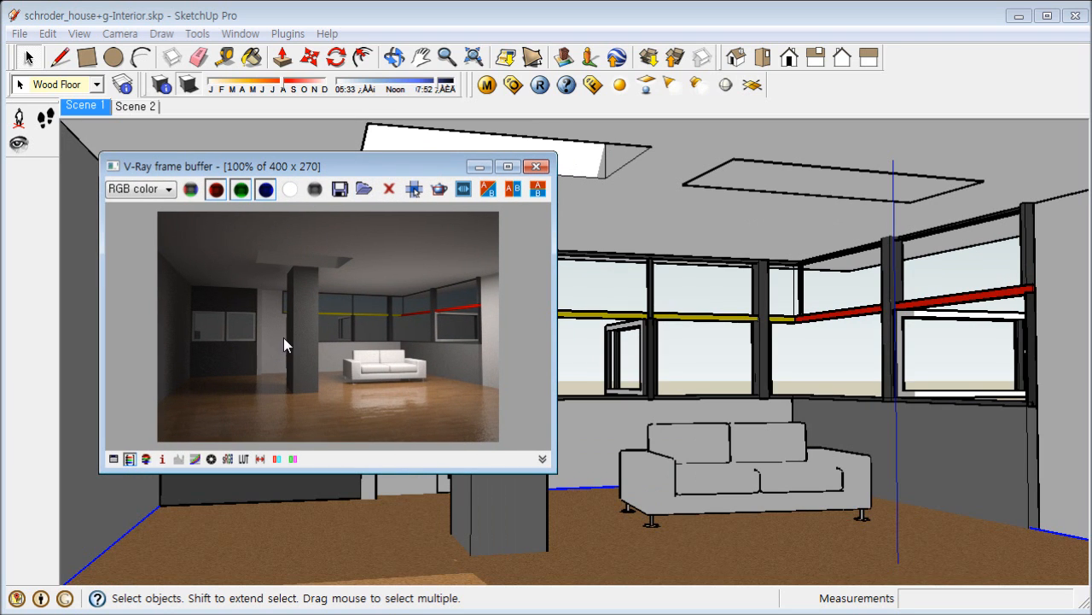
Step: Open the render's color corrections, enable the curve correction, and raise the curve's upper handle to about 0.60, 0.83 to brighten the image
left_click(114, 459)
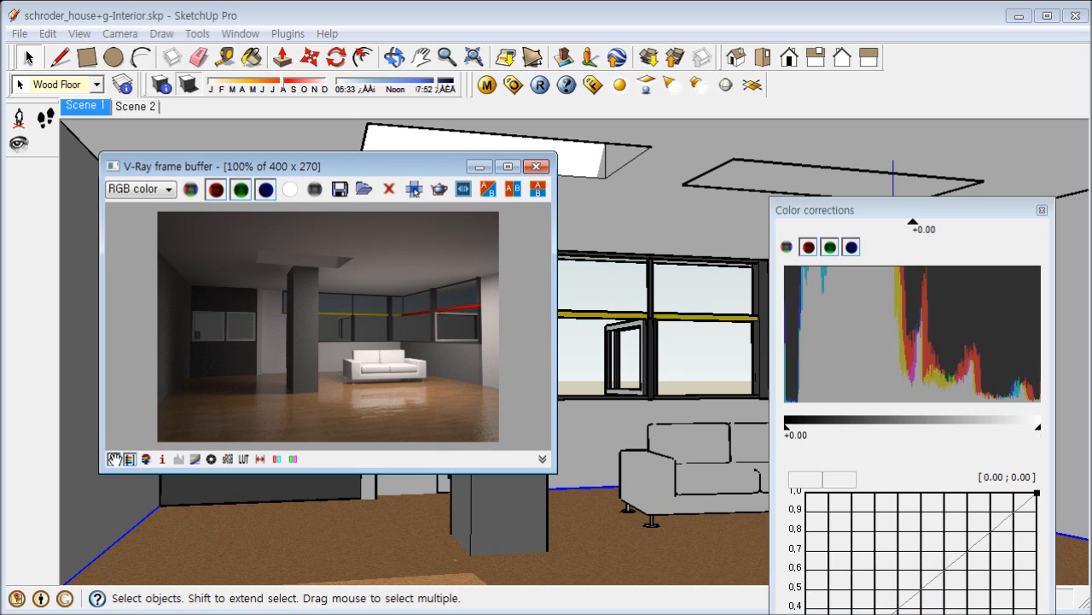
left_click_drag(870, 204, 733, 92)
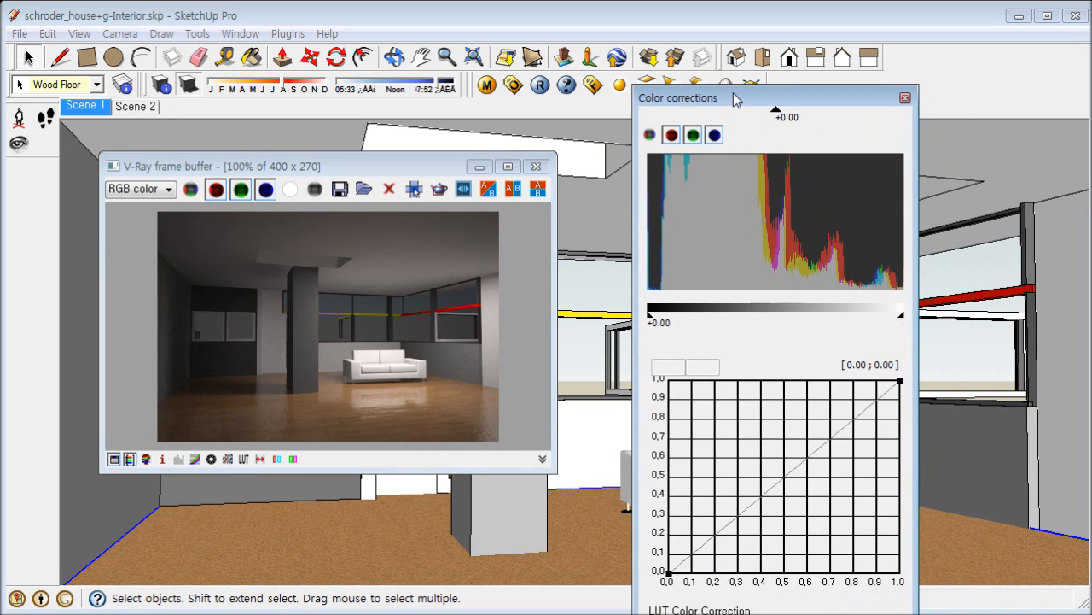
left_click(900, 381)
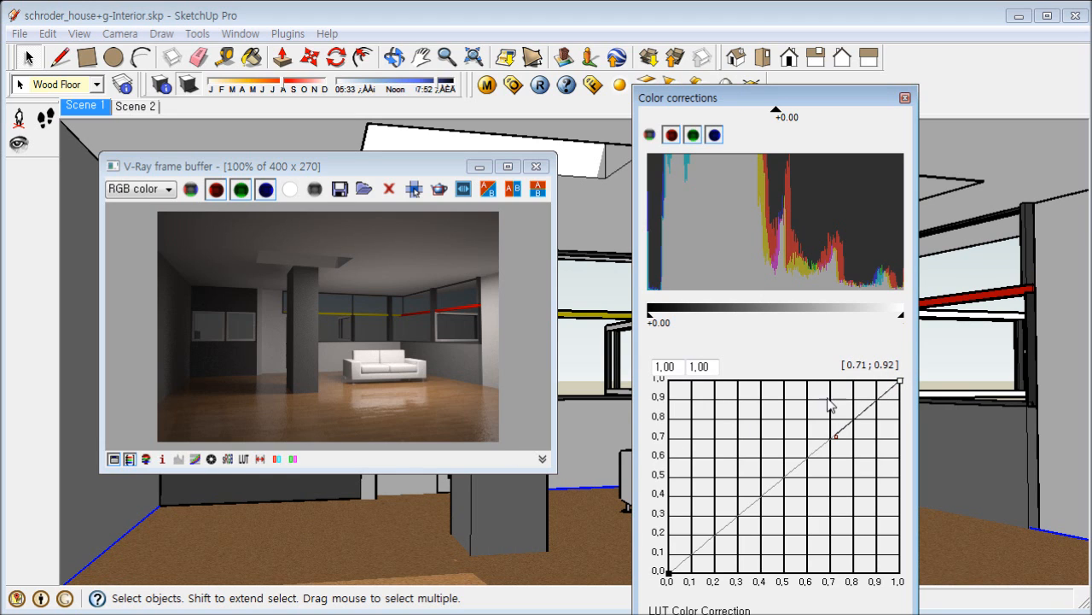
left_click(193, 459)
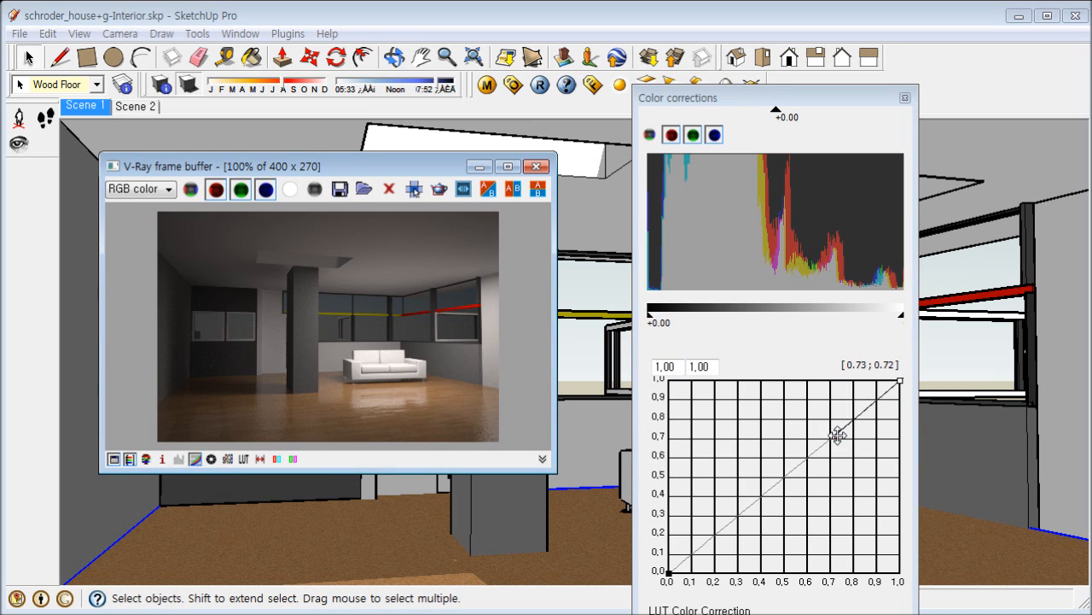
left_click_drag(836, 432, 807, 417)
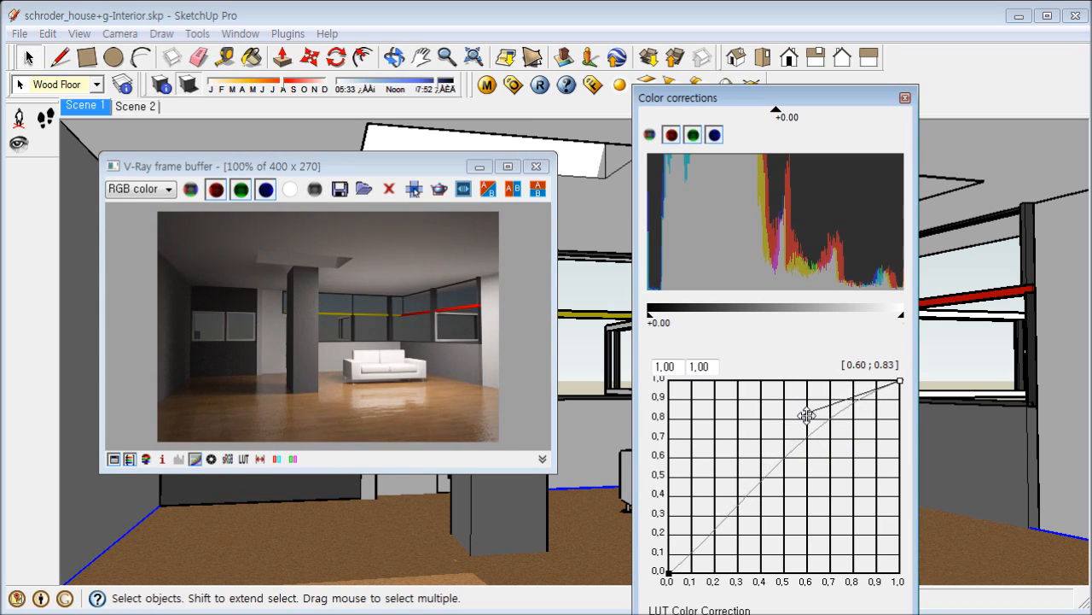
Step: Shape the correction curve into an S by moving its lower handle to about 0.26, 0.12 and its upper handle to about 0.41, 0.70
left_click(670, 570)
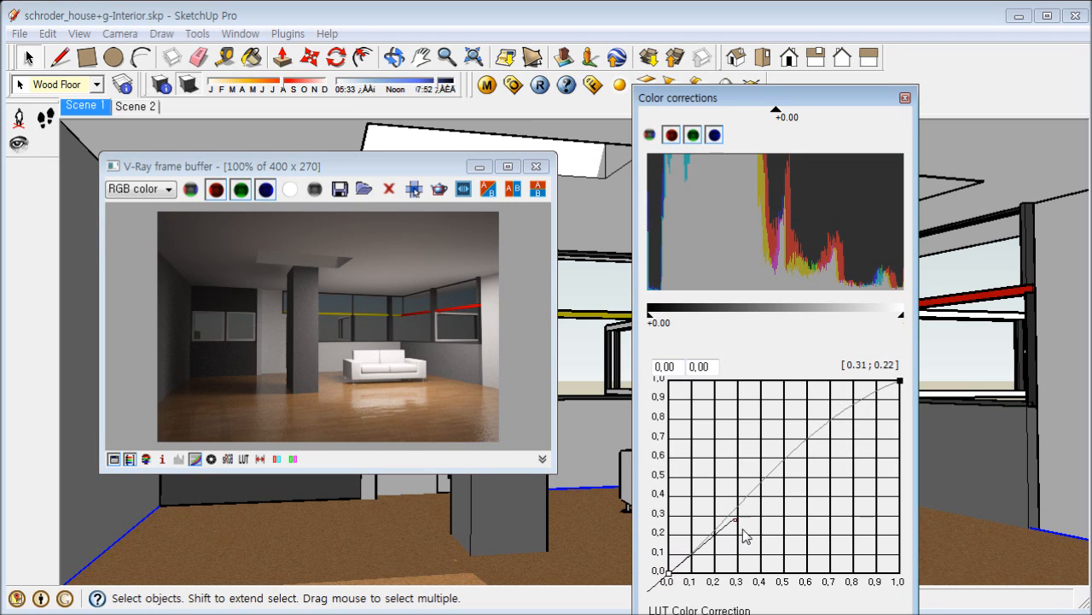
left_click_drag(736, 520, 729, 551)
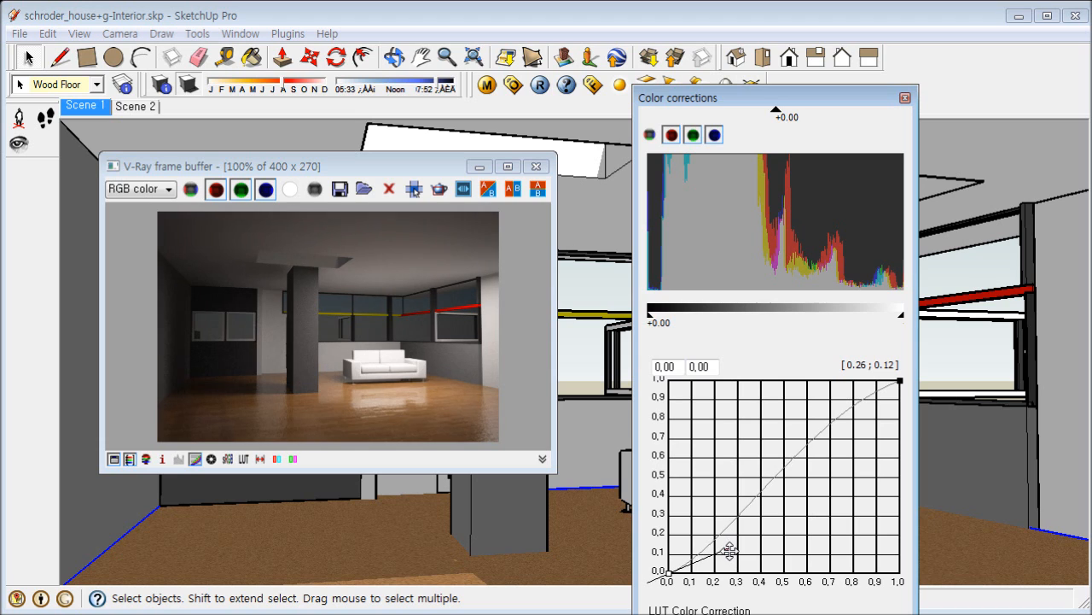
left_click(900, 381)
left_click_drag(901, 381, 759, 432)
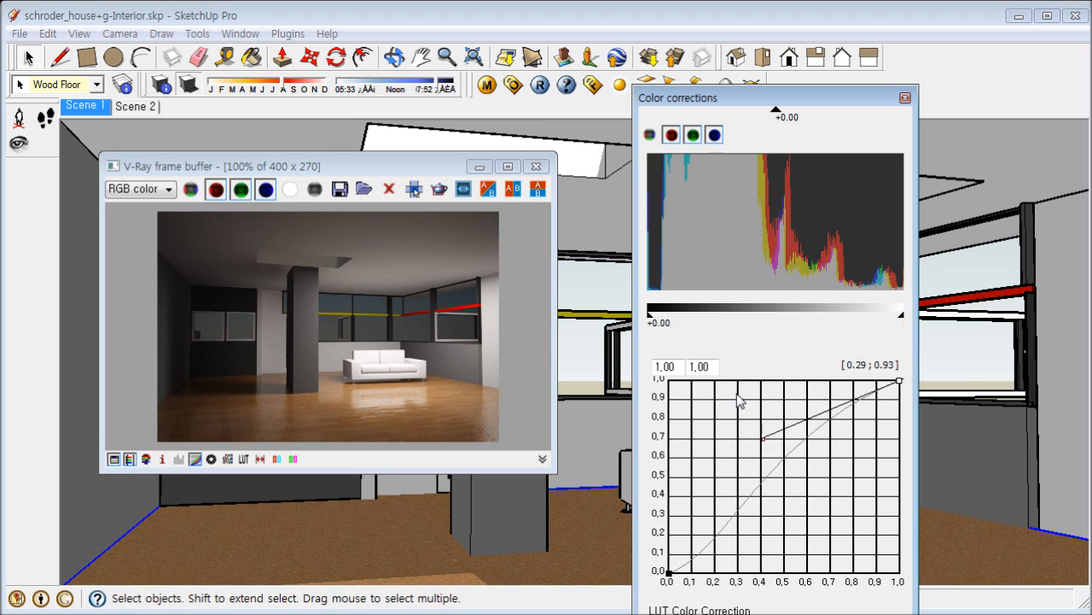
Step: Enable the exposure correction for the interior render and lower the exposure to -0.13
left_click(415, 168)
left_click_drag(416, 174, 453, 184)
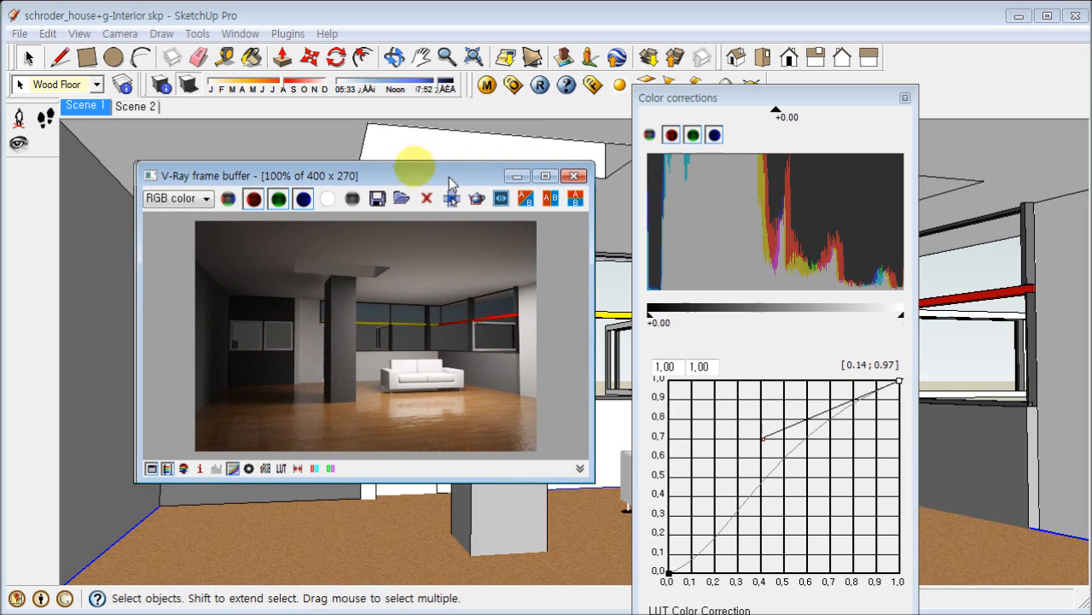
scroll(423, 405, "up", 2)
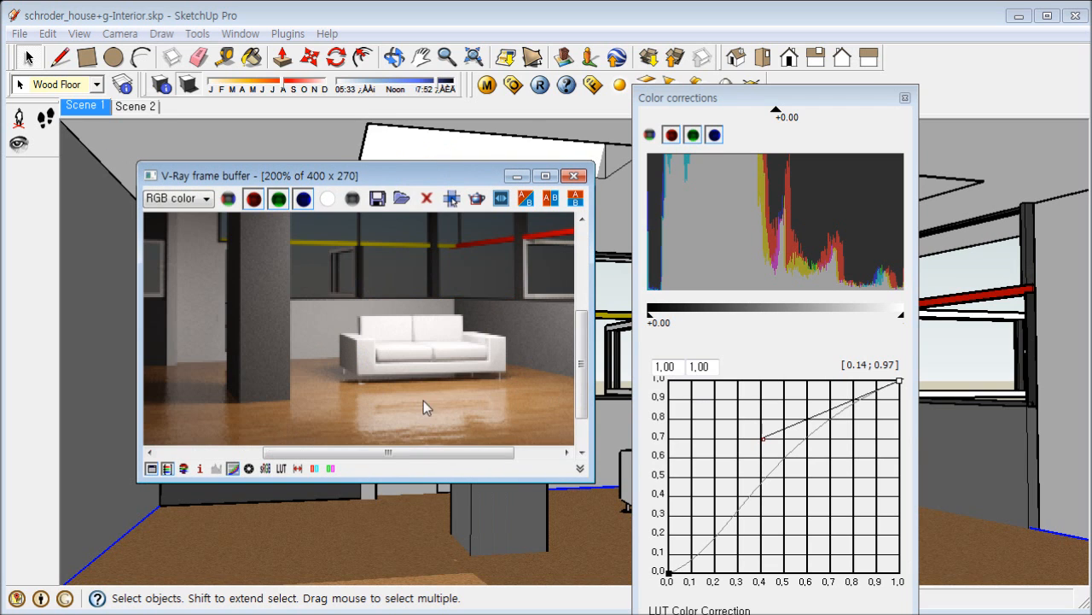
scroll(405, 335, "down", 2)
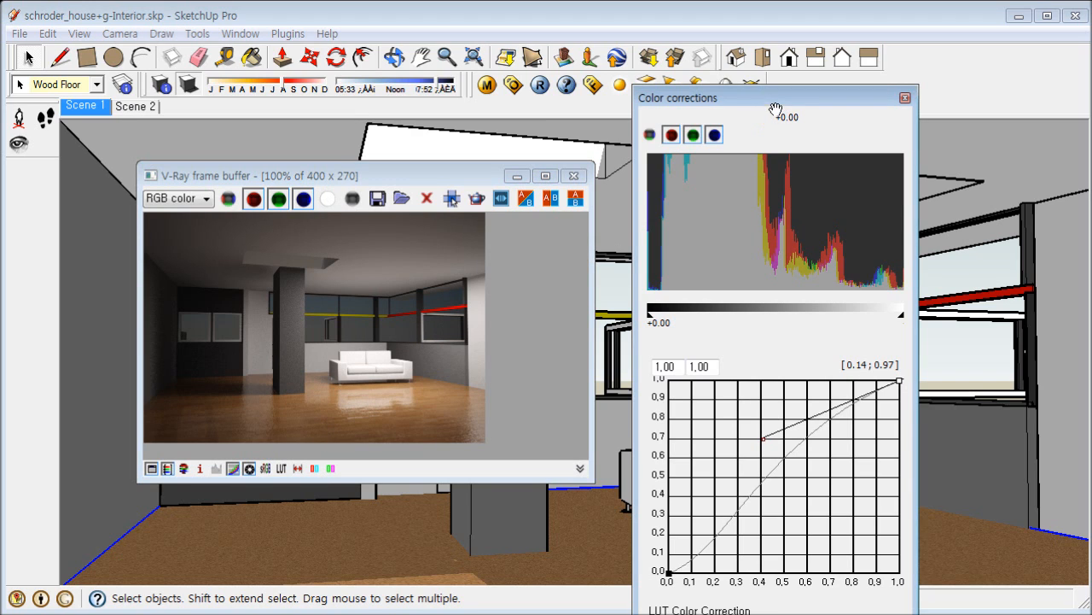
left_click_drag(779, 97, 782, 104)
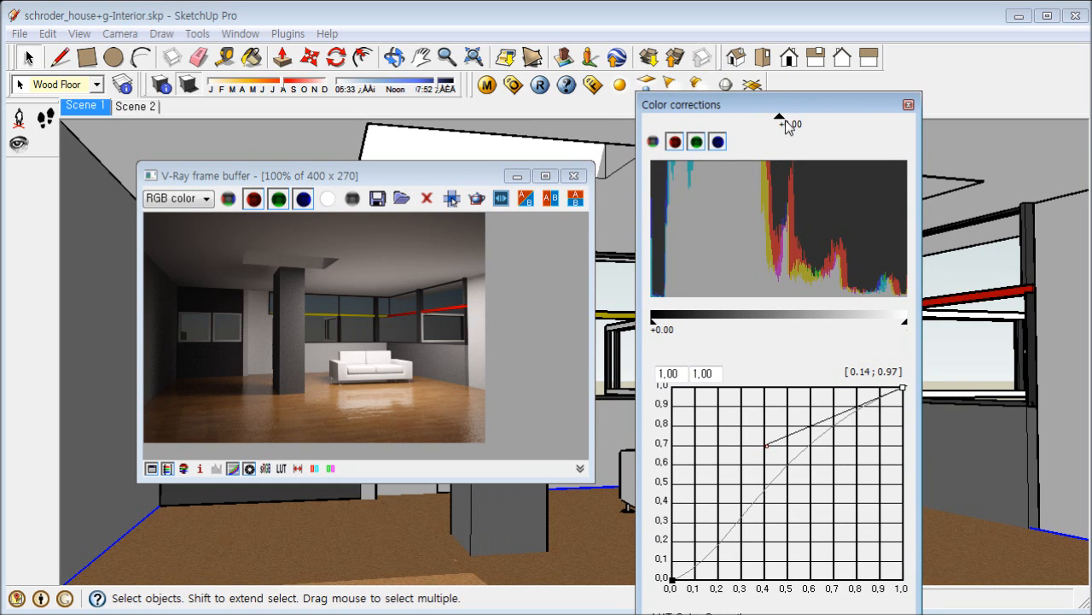
left_click_drag(782, 117, 775, 120)
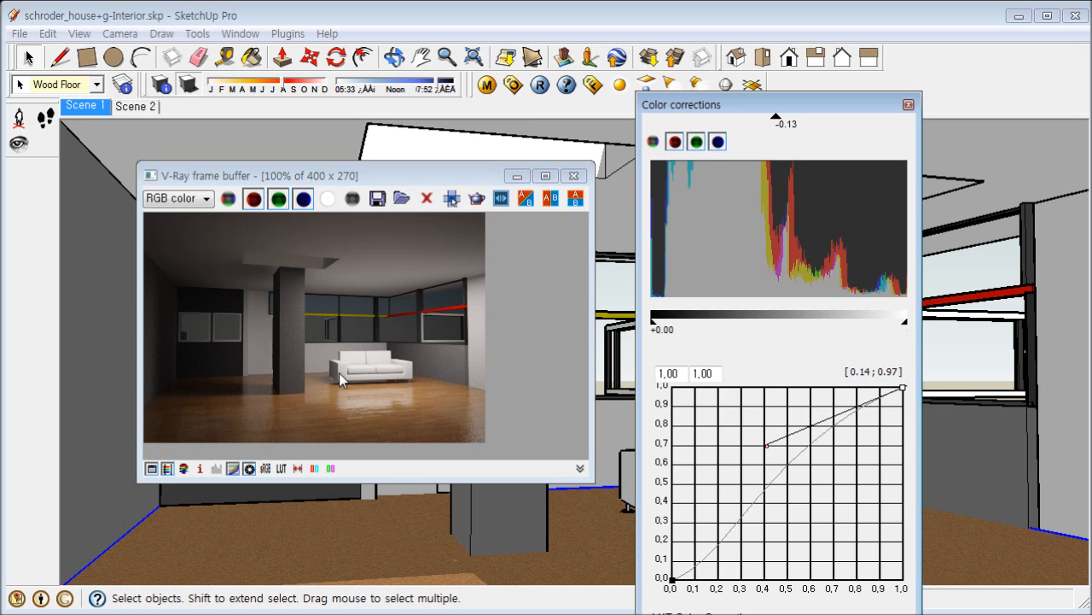
left_click_drag(708, 107, 721, 108)
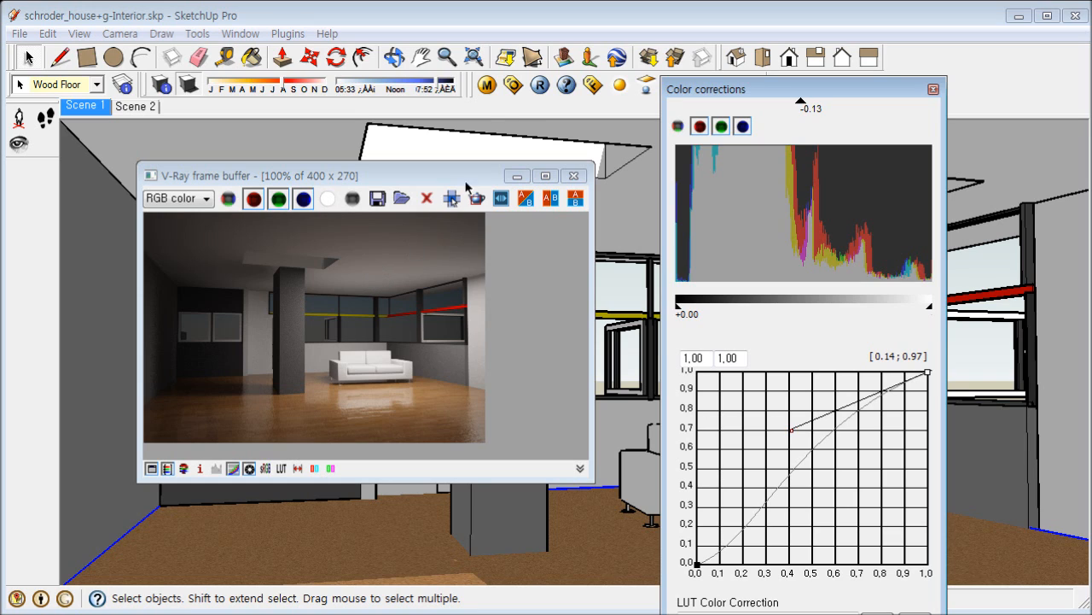
Step: Open the V-Ray options to review the physical camera's shutter speed, and bring the rendered image and its color corrections back to the front
left_click(512, 85)
left_click_drag(488, 152, 645, 142)
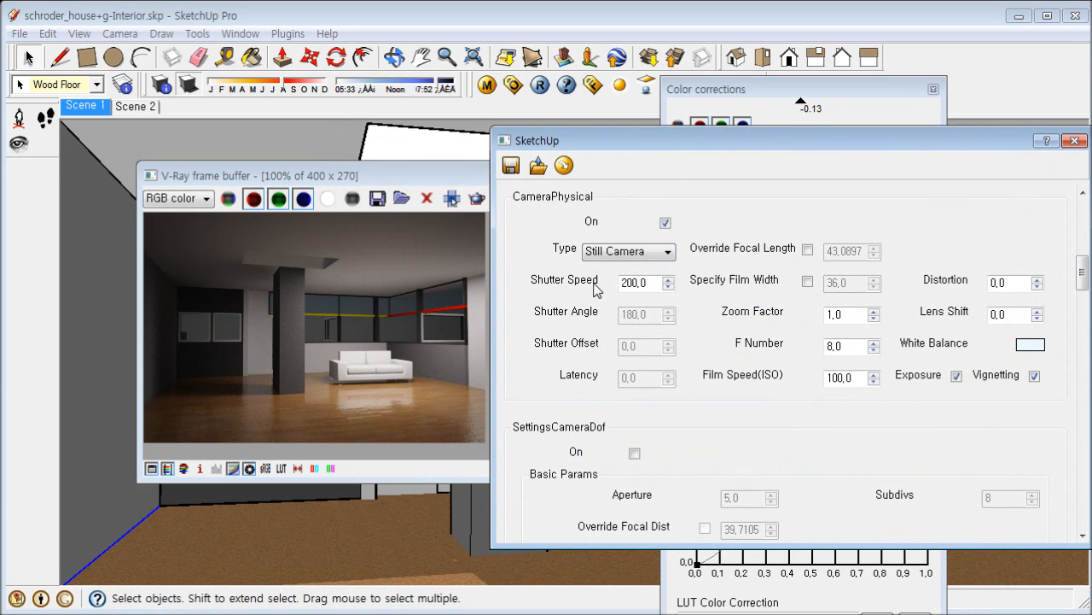
mouse_move(655, 283)
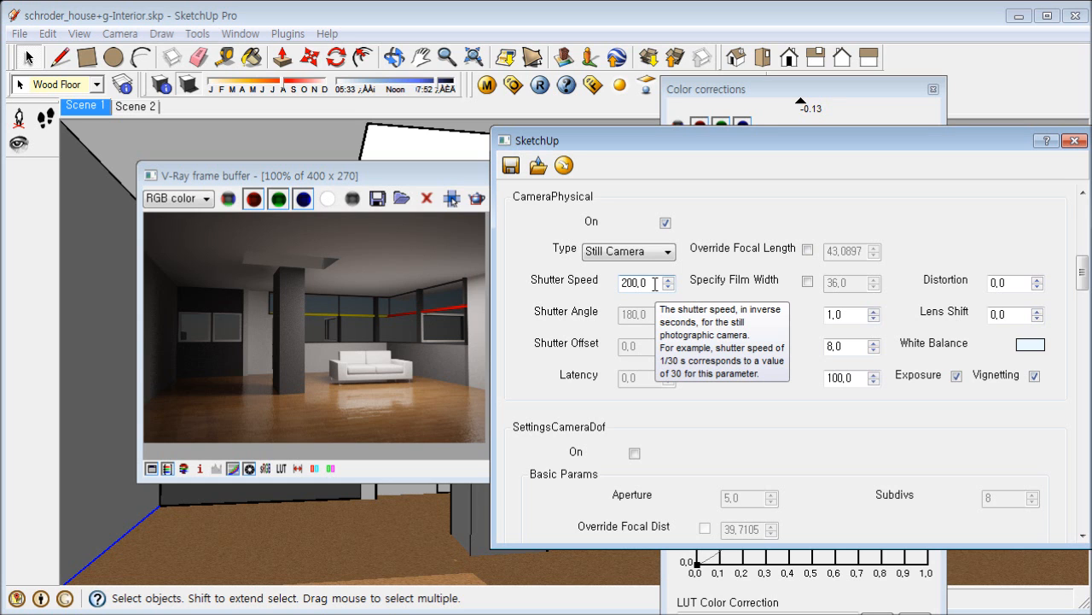
mouse_move(948, 144)
left_mouse_down()
mouse_move(678, 181)
mouse_move(916, 182)
left_mouse_up()
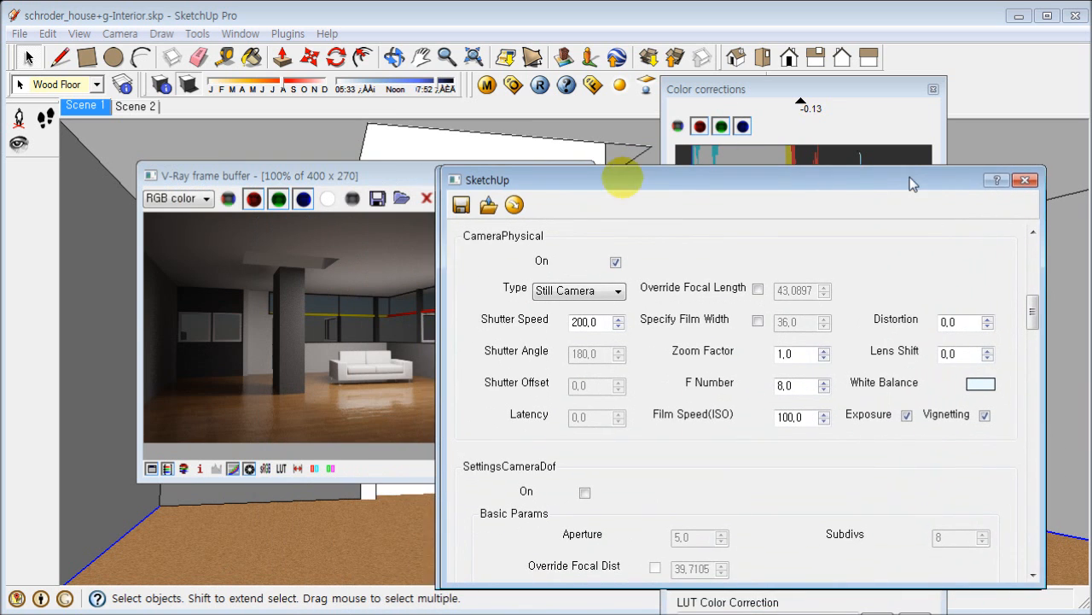
left_click(342, 301)
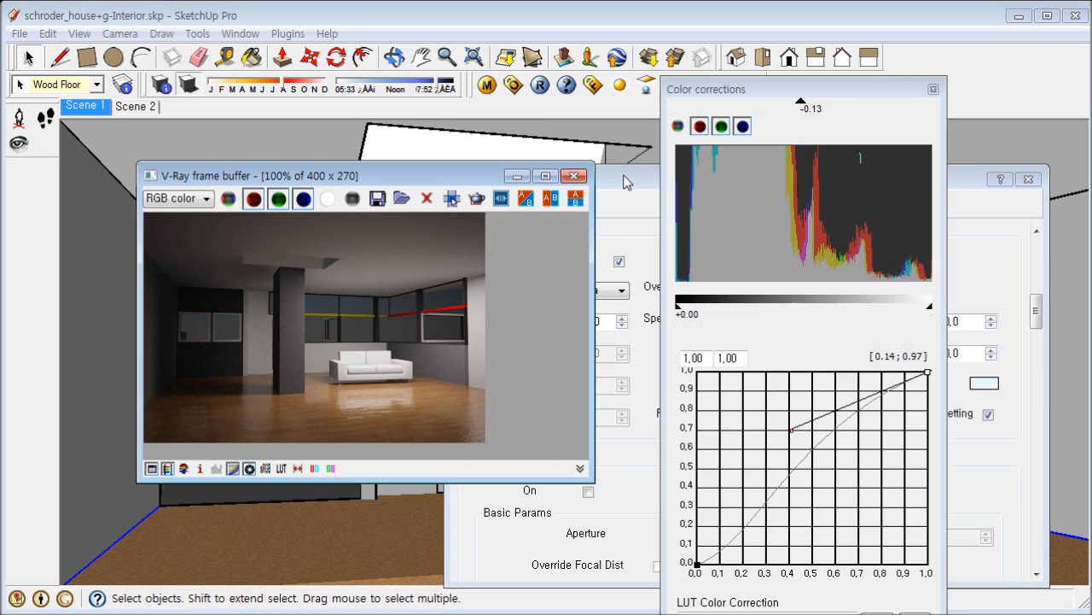
left_click(627, 182)
left_click(765, 86)
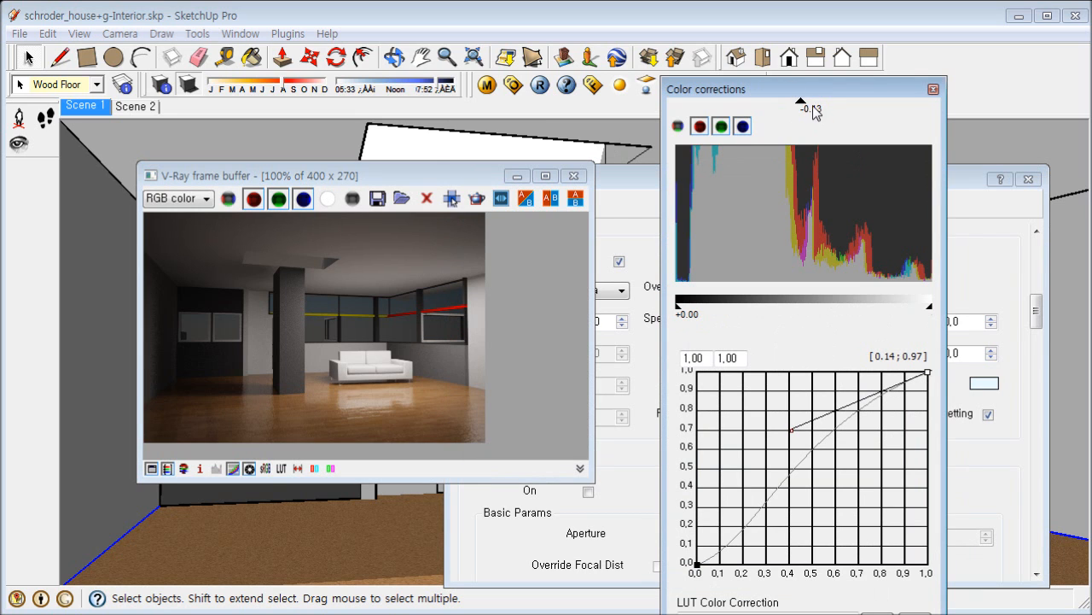